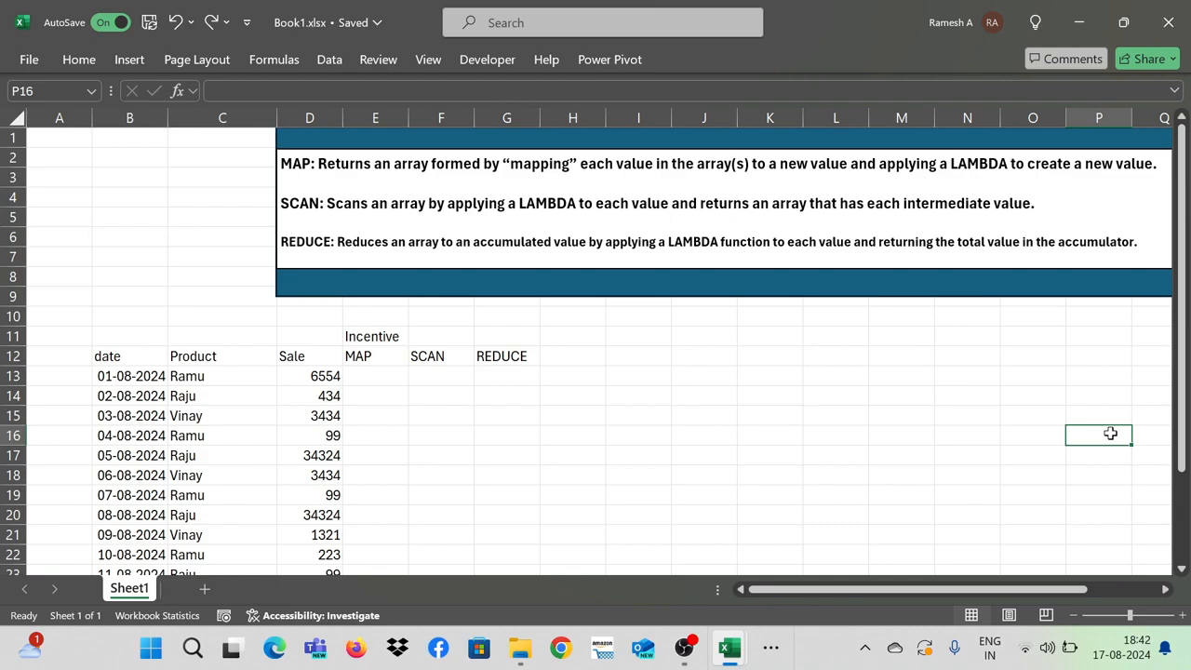
- Examine the date entries in the first rows of the sales table
key(Left)
key(Left)
key(Left)
key(Left)
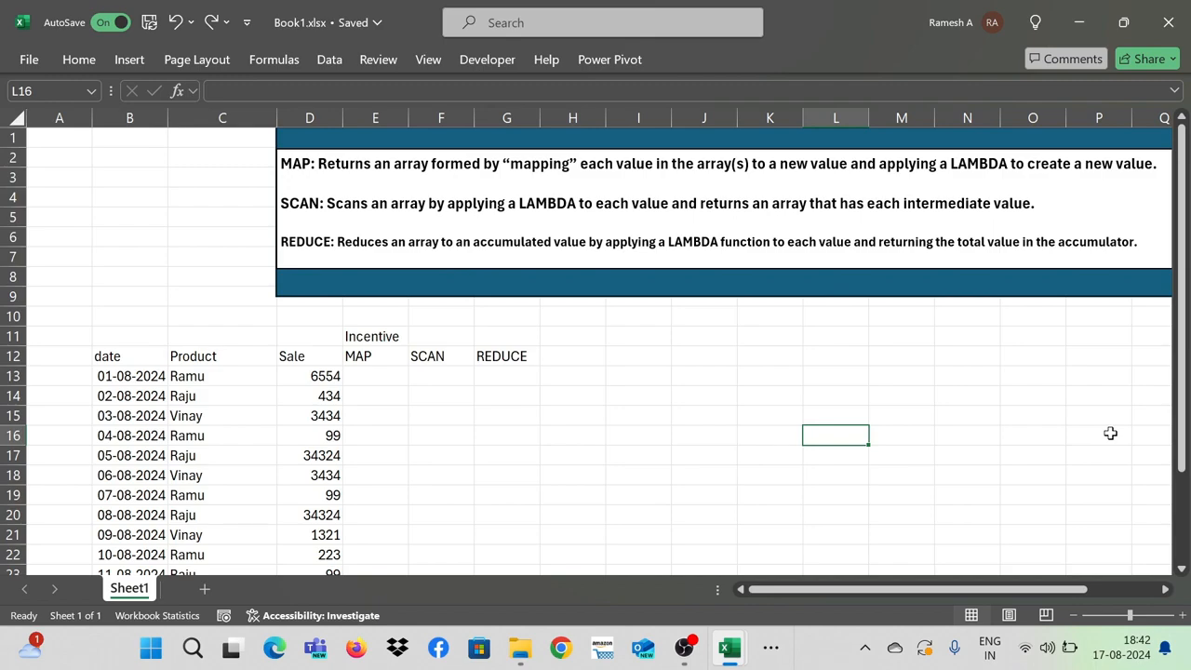
key(ctrl+Left)
key(Left)
key(Left)
key(Right)
key(Left)
key(Up)
key(Up)
key(Up)
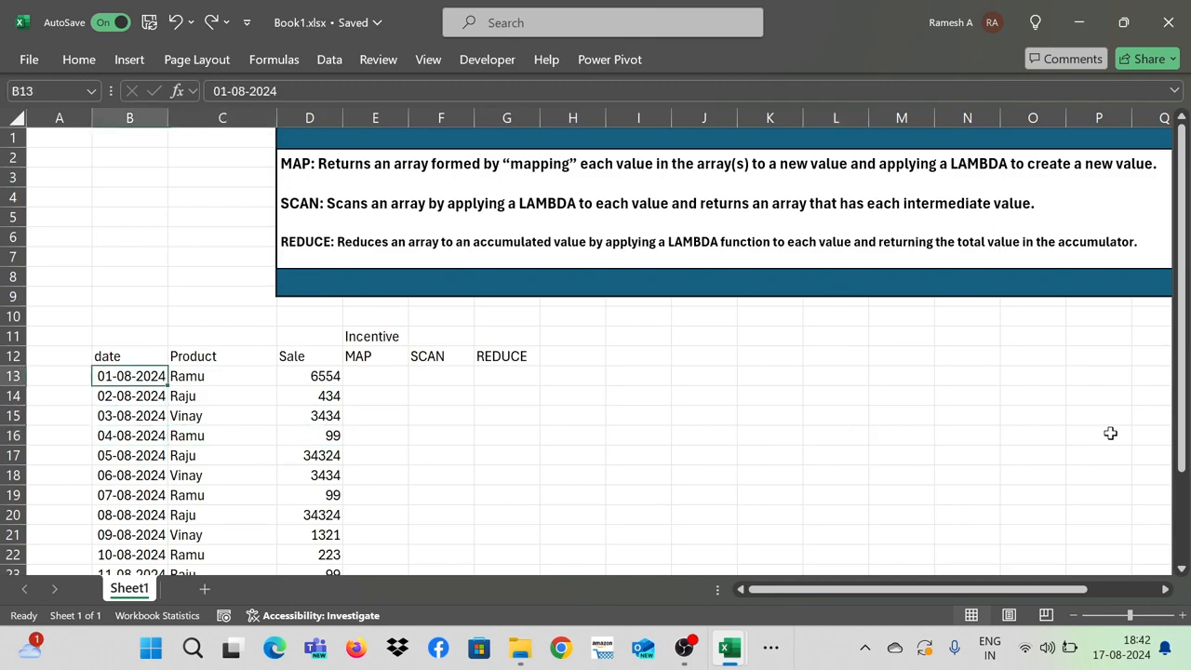
key(Down)
key(Down)
key(Up)
key(Up)
key(Down)
key(Down)
key(Up)
key(Up)
key(Down)
- Rename the Product header in C12 as Employees
key(Right)
key(Up)
key(Up)
text(Employees)
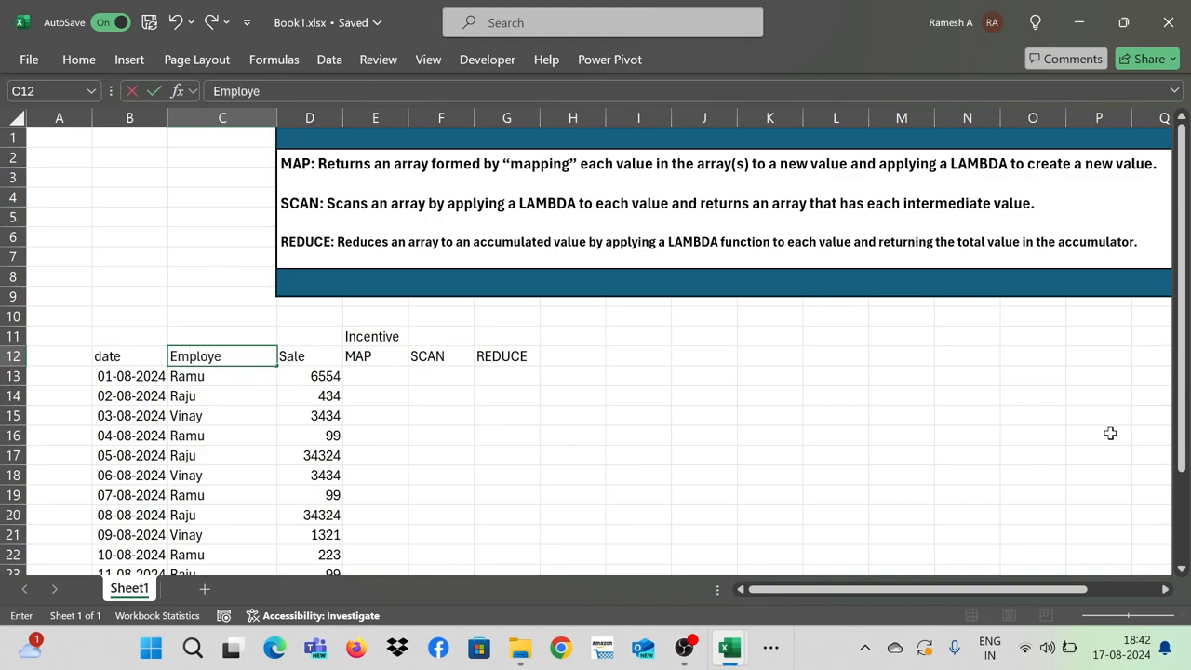
key(Return)
- Review the entries of the Sale column from the header down to the last row of the table
key(Down)
key(Up)
key(Left)
key(Right)
key(Right)
key(Down)
key(Down)
key(Down)
key(Down)
key(Down)
key(Down)
key(Down)
key(Down)
key(Down)
key(Down)
key(Down)
key(Down)
key(Down)
key(Down)
key(Down)
key(Down)
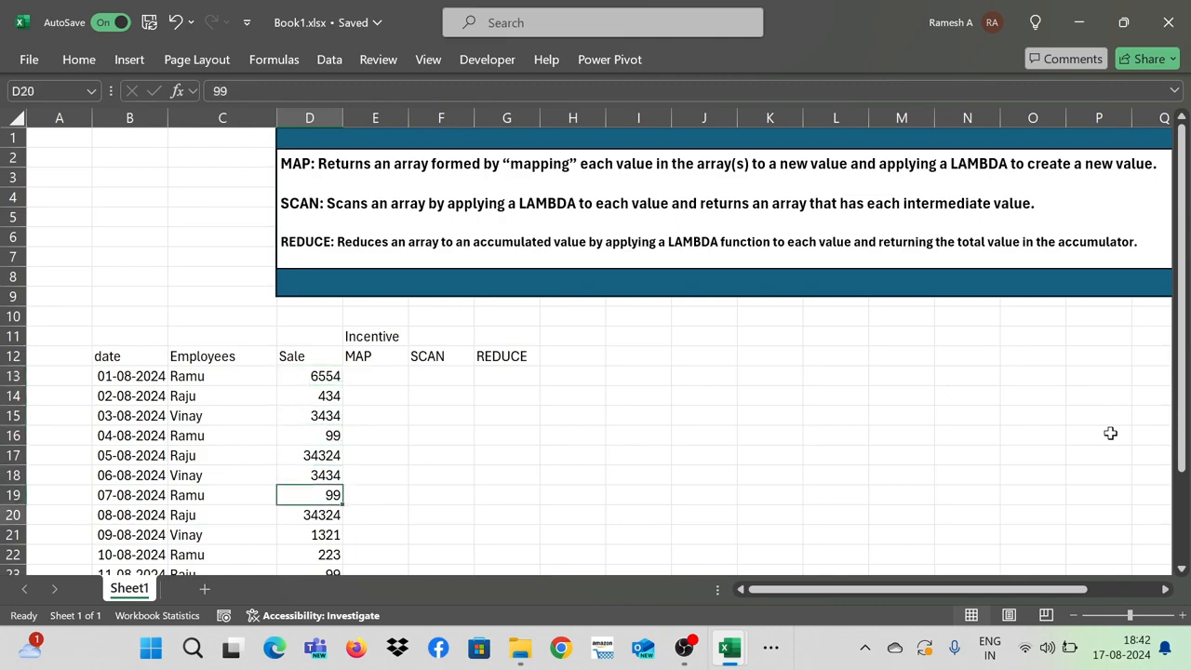
key(Up)
key(Up)
key(Up)
key(Up)
key(Up)
key(Up)
key(Up)
key(Up)
key(Up)
key(Up)
key(Up)
key(Up)
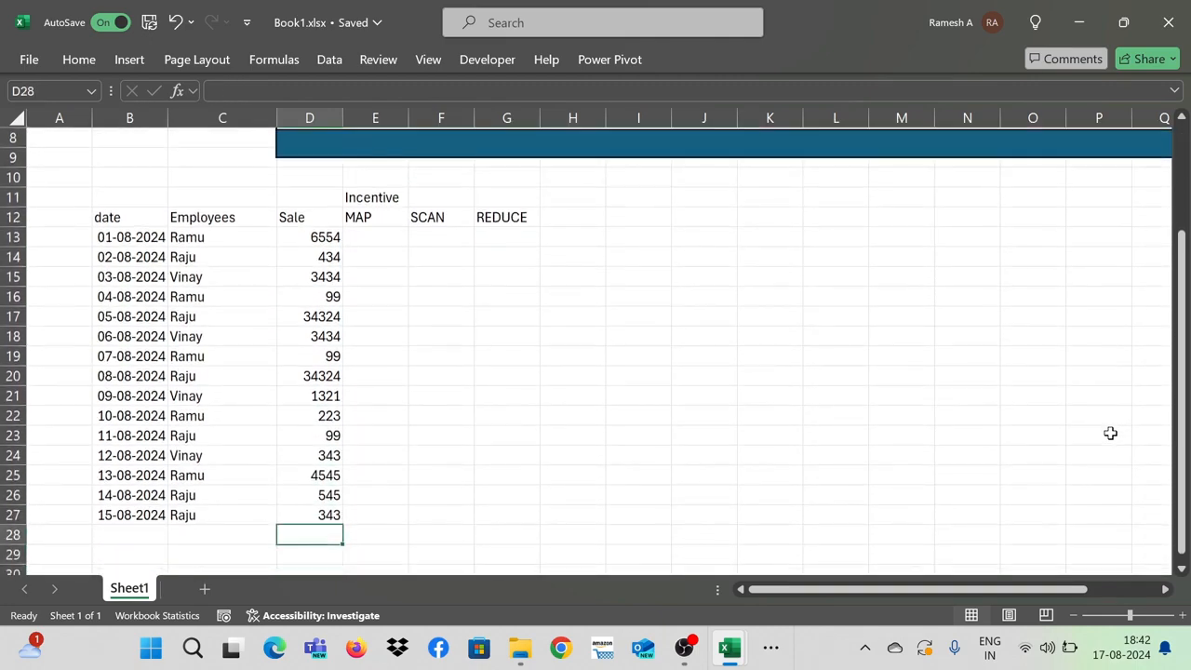
key(Up)
key(Up)
key(Up)
key(Up)
key(Up)
key(Up)
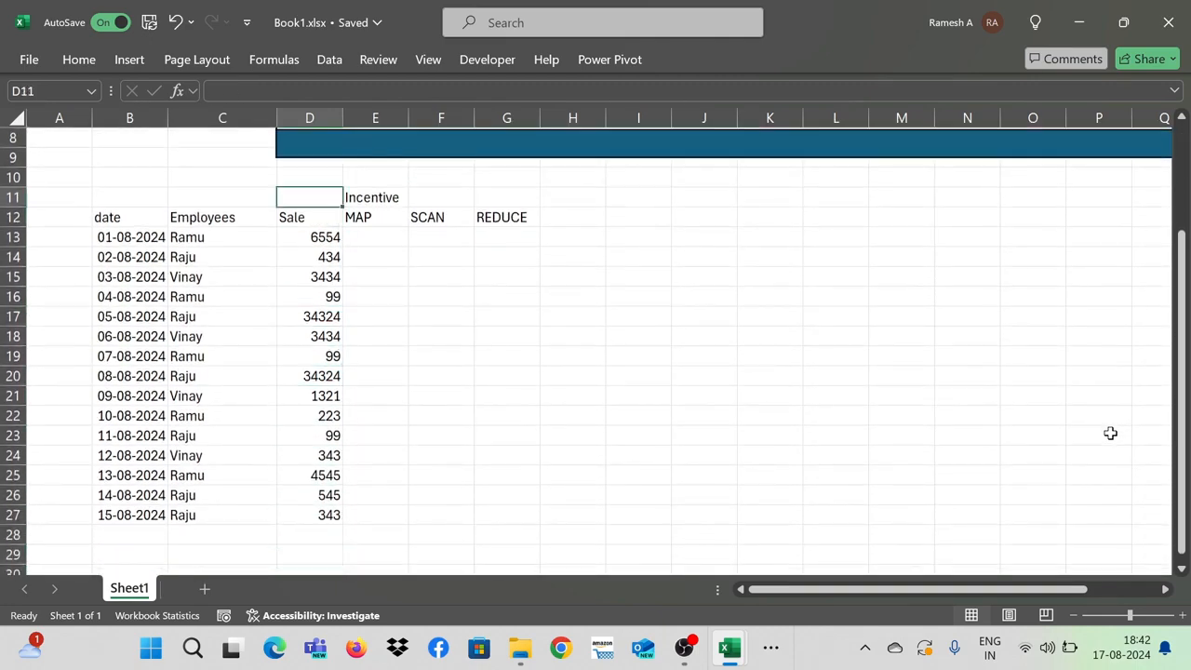
- Compare the employees with their sale amounts in the first rows of the table
key(Left)
key(Down)
key(Down)
key(Down)
key(Right)
key(Down)
key(Down)
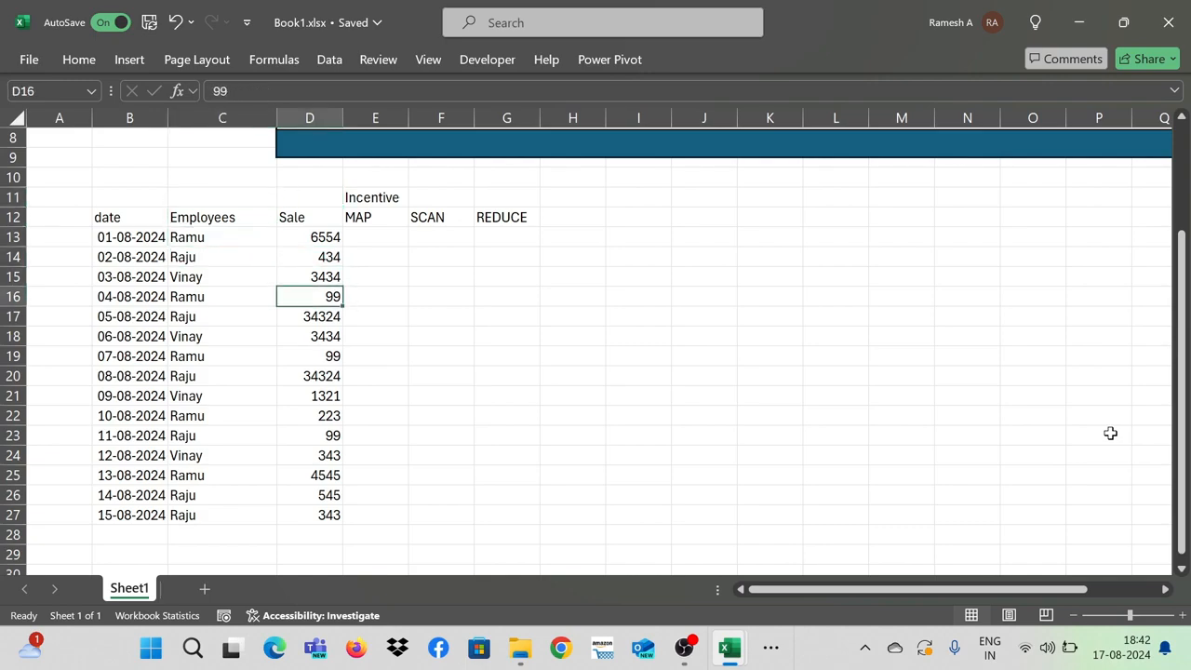
key(Right)
key(Left)
key(Up)
key(Up)
key(Up)
key(Up)
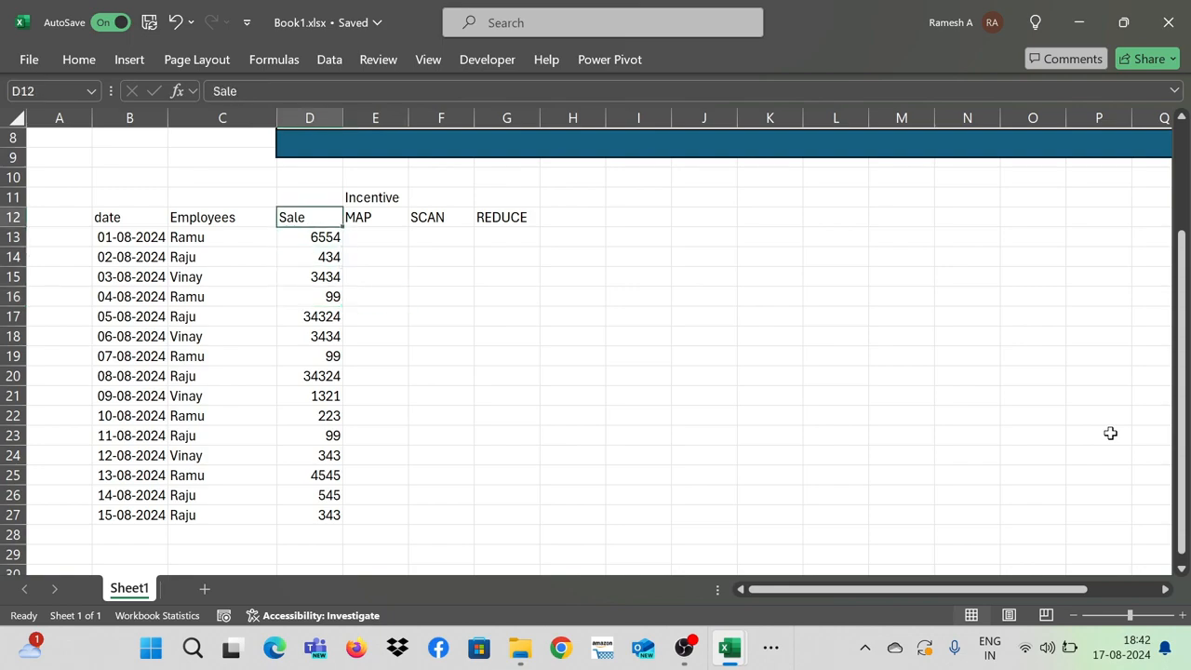
- Select the sale amounts in D13:D27 to check their average
key(Down)
key(ctrl+shift+Down)
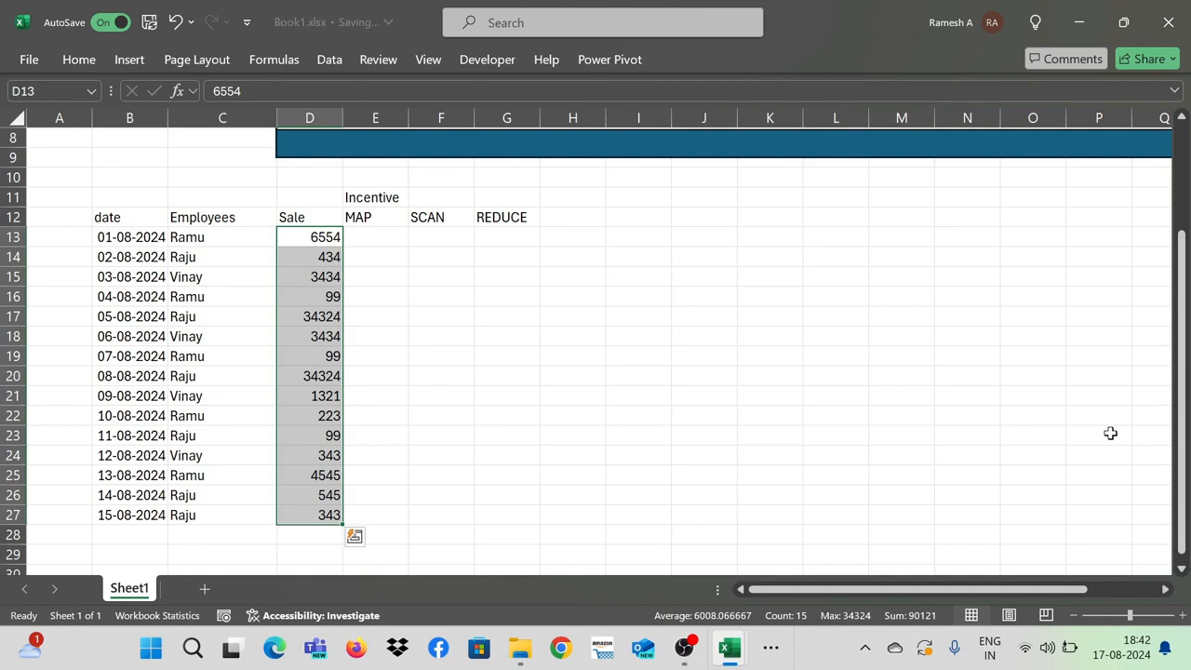
key(Right)
key(Down)
key(Down)
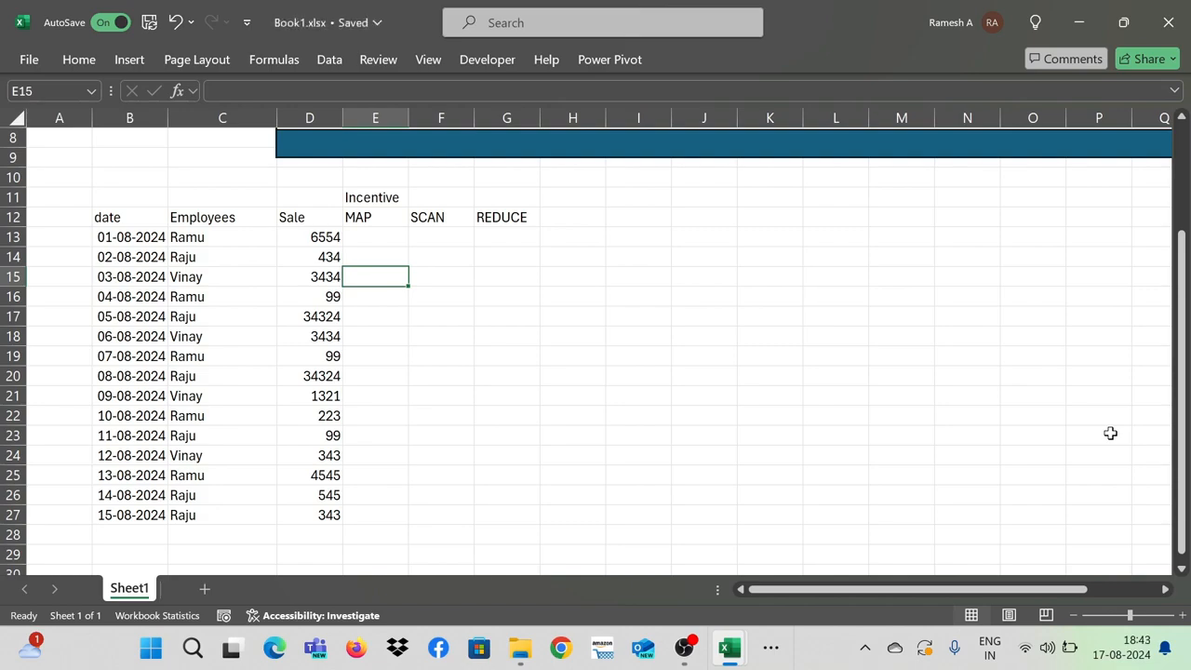
key(Left)
key(Up)
key(Up)
key(ctrl+shift+Down)
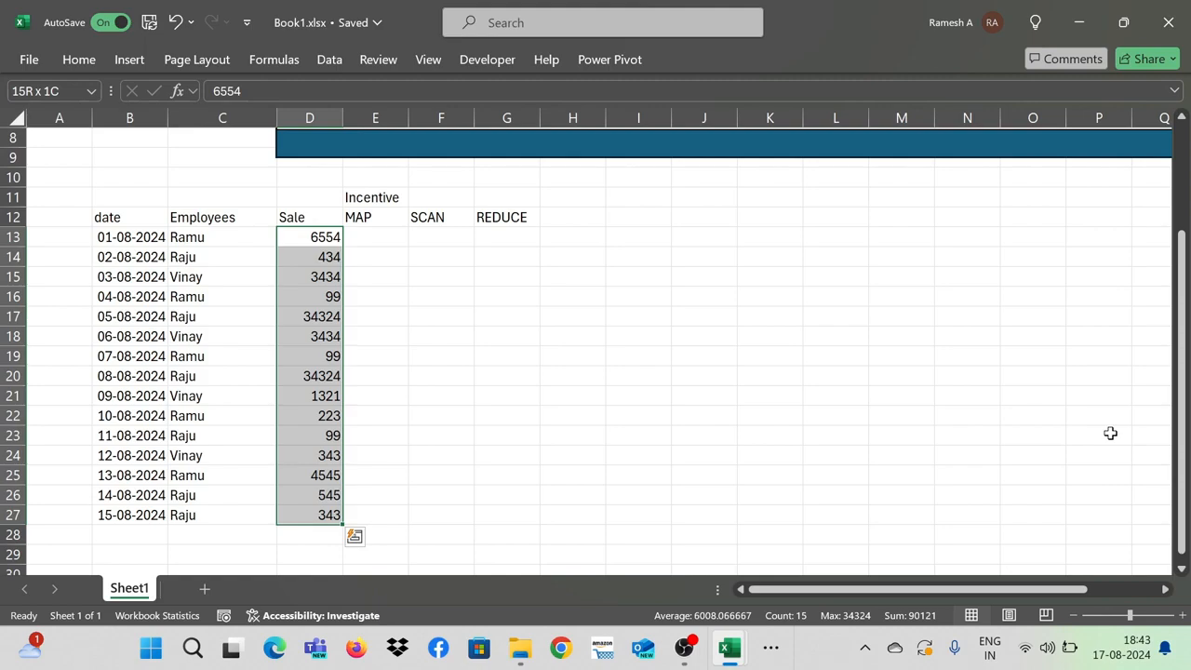
- Examine the sale amounts in D13:D27 together with the adjacent MAP incentive cells in column E
key(Right)
key(Right)
key(Right)
key(Right)
key(Right)
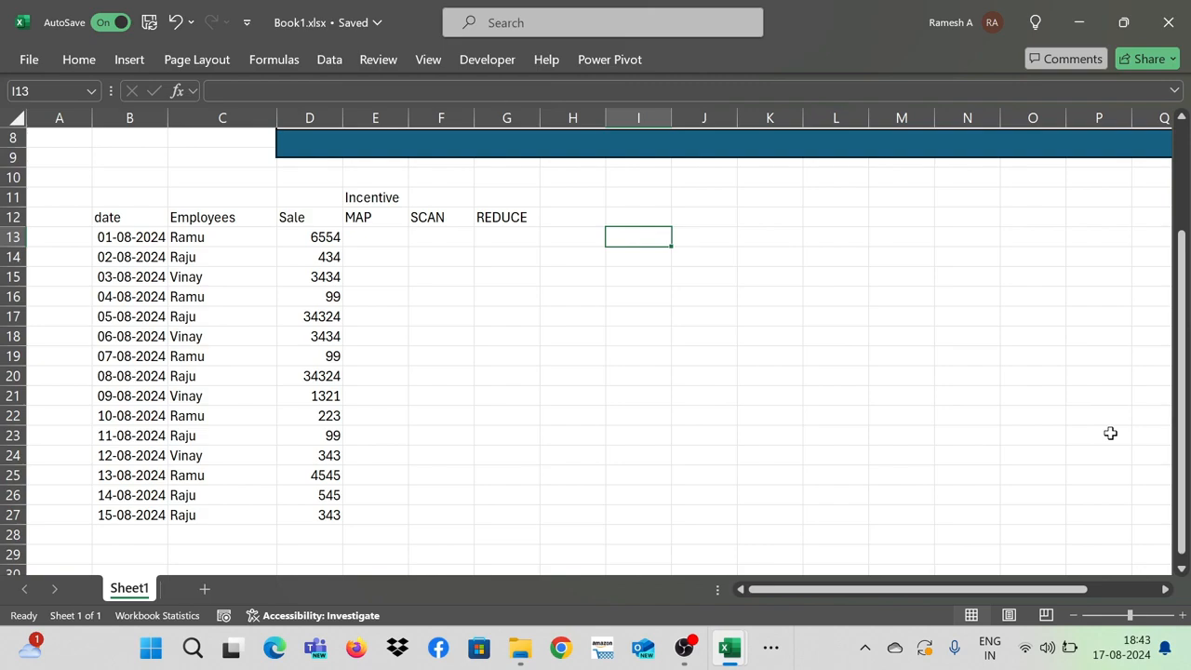
key(Left)
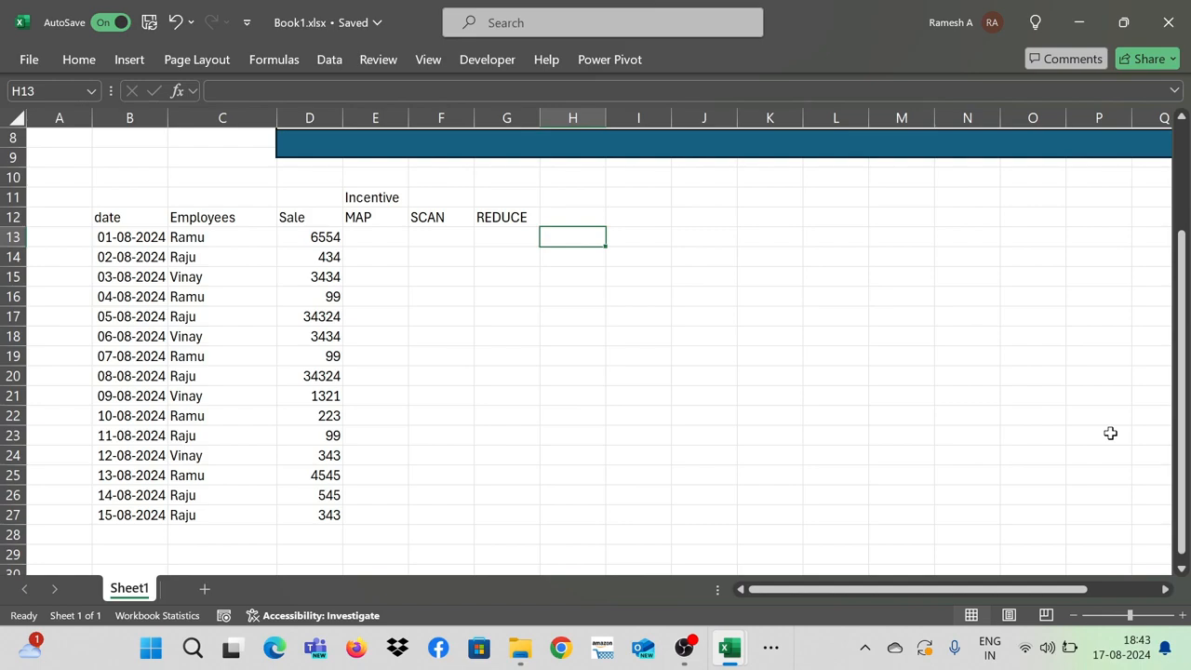
key(Left)
key(Left)
key(Left)
key(Left)
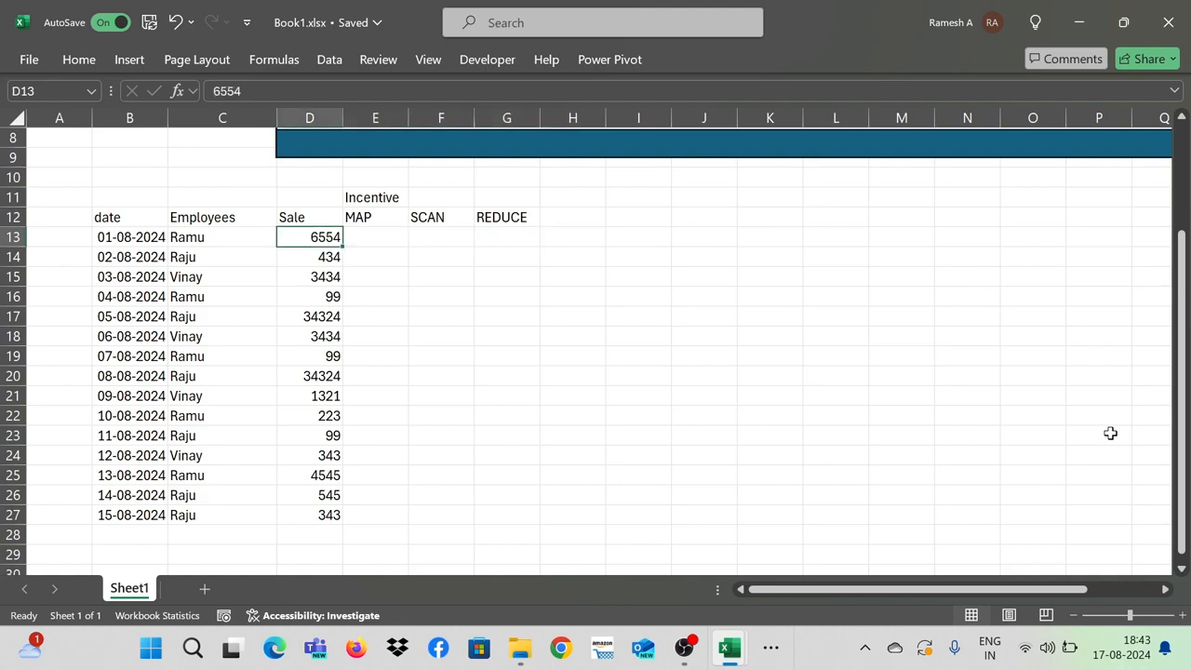
key(ctrl+shift+Down)
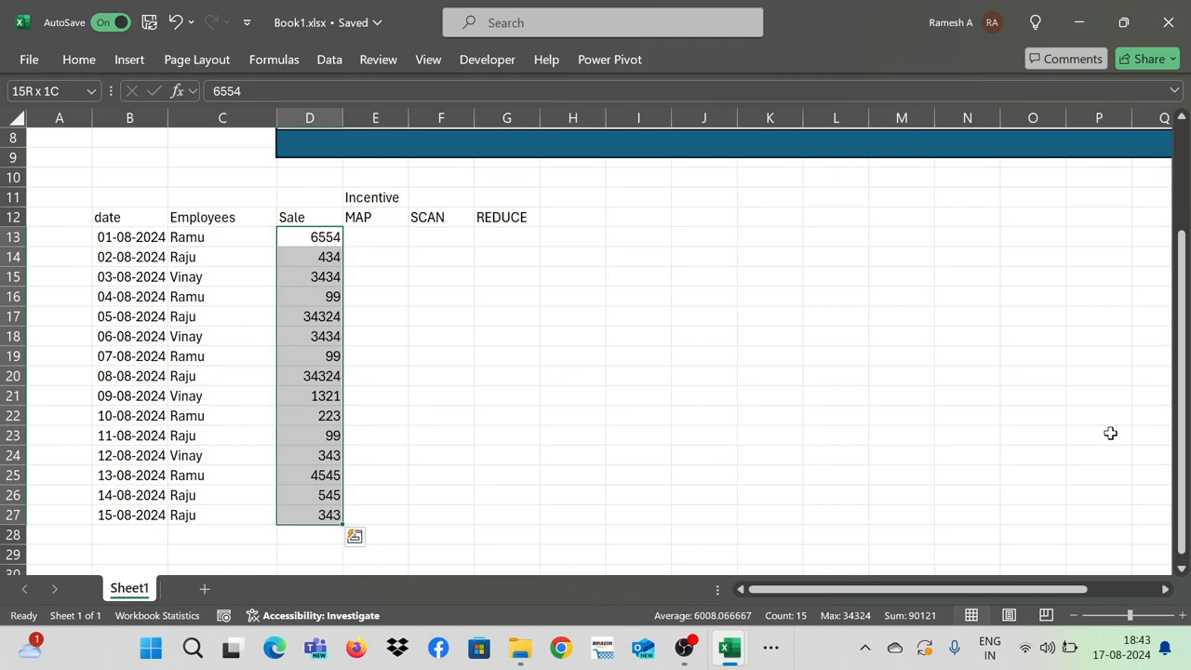
key(shift+Right)
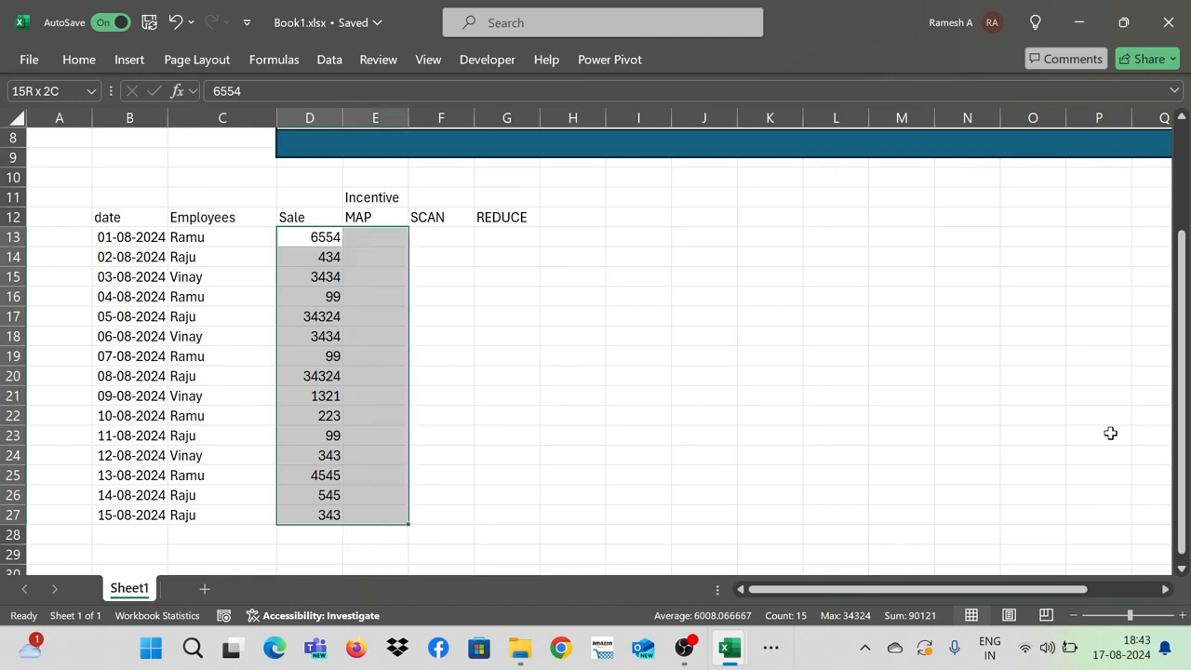
- Start a MAP formula in E13 with the sale amounts D13:D27 as its array
key(Right)
key(Right)
key(Down)
key(Left)
key(Down)
key(Down)
key(Down)
key(Up)
key(Up)
key(Up)
key(Up)
text(=map()
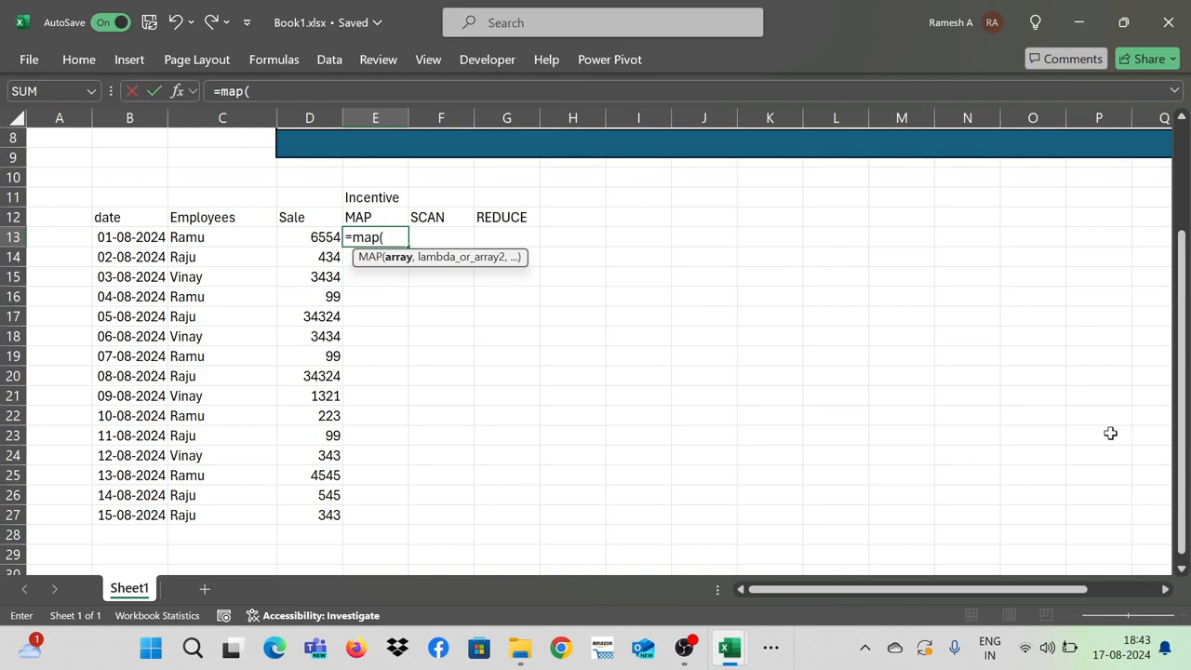
key(Left)
key(ctrl+shift+Down)
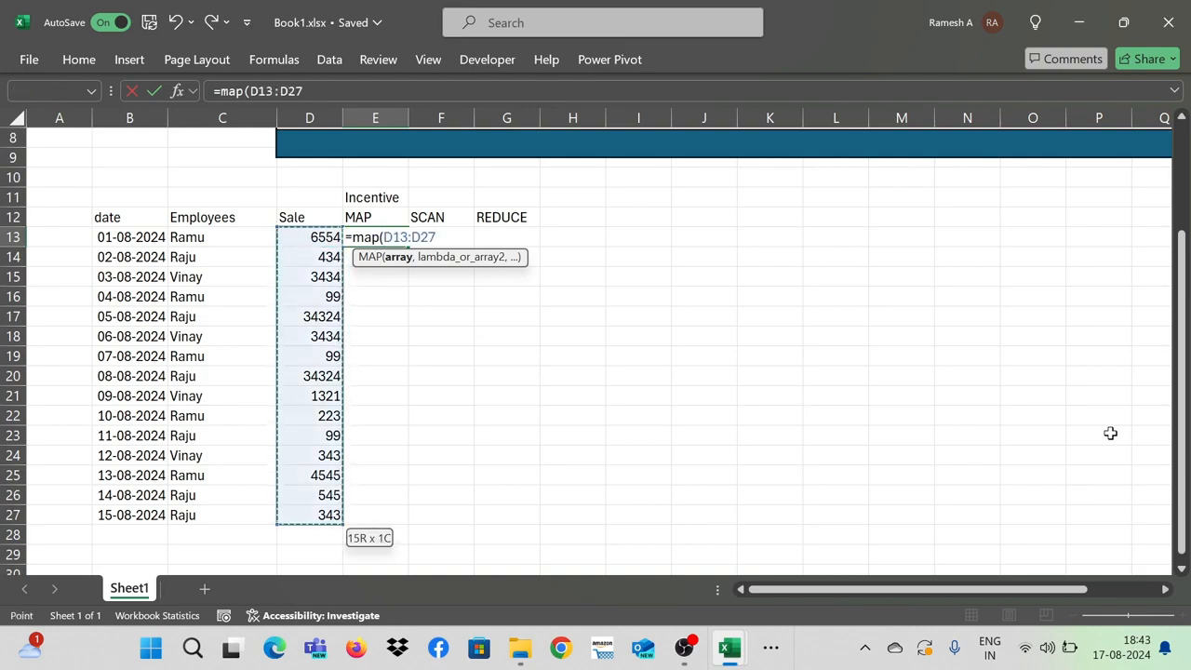
text(,)
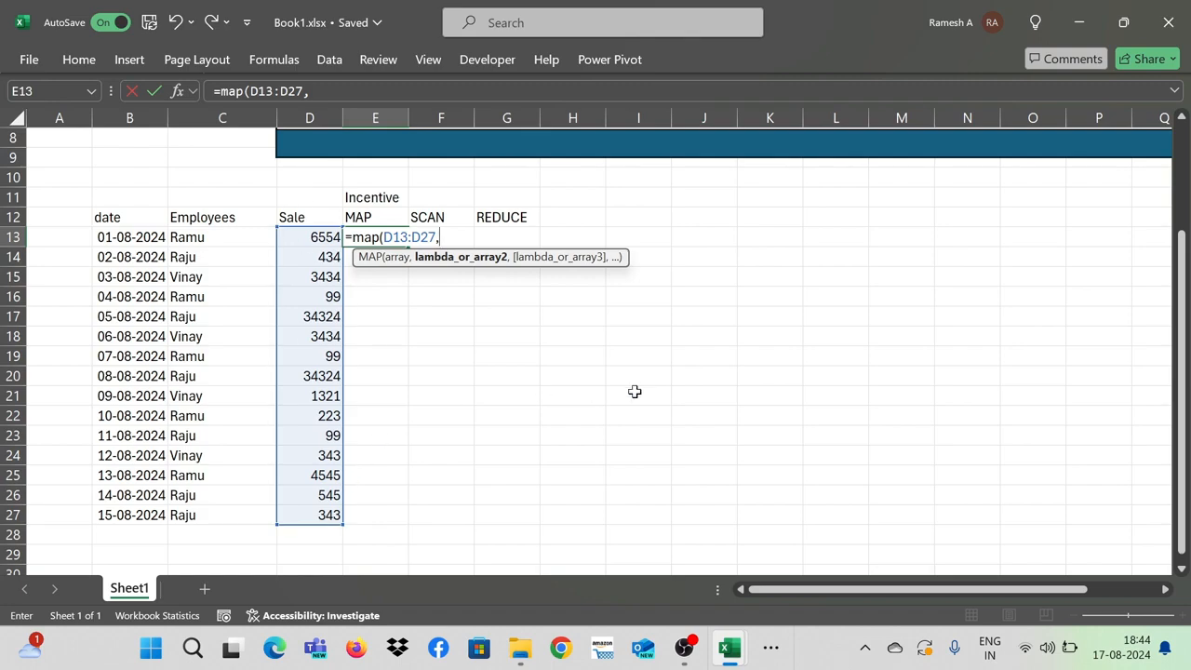
- Add a LAMBDA function with the parameter a as the second argument of the MAP formula
text(lambda)
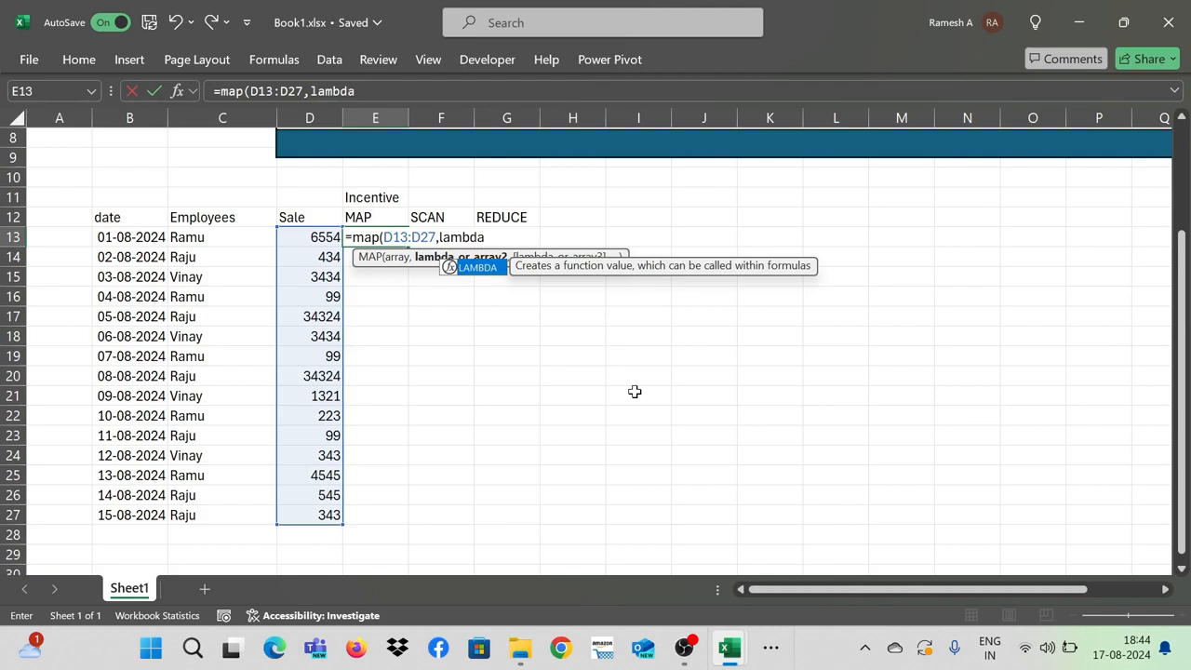
text(()
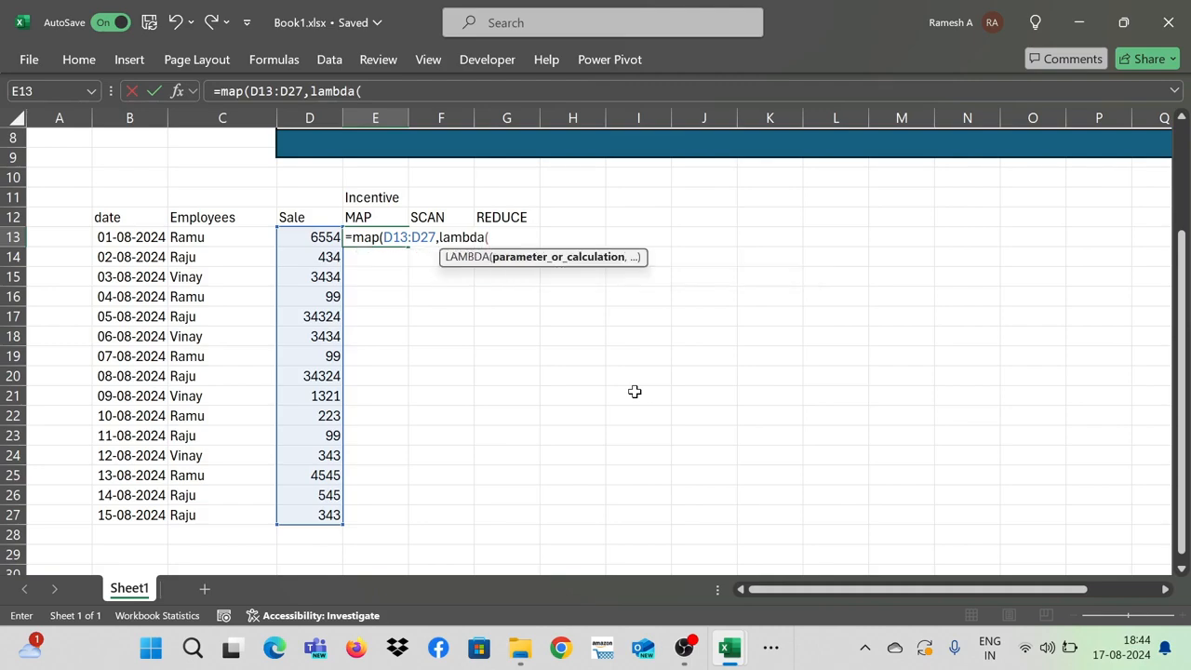
text(a,)
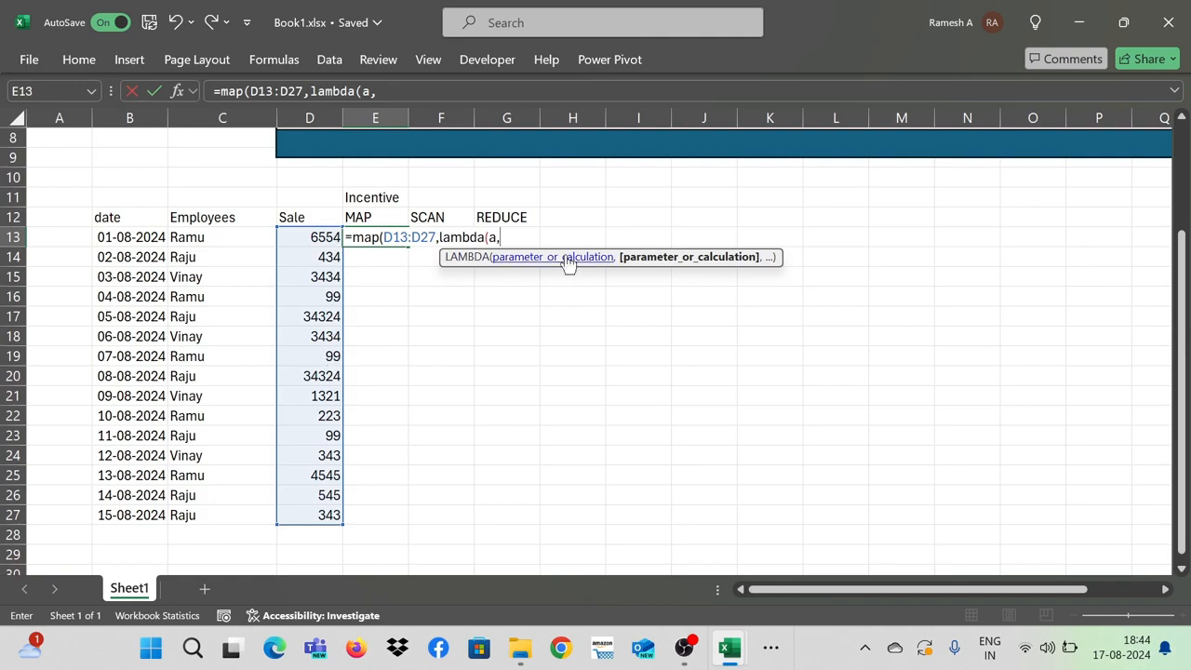
- Make the LAMBDA calculation an IF function that tests a>average(D13:D27)
text(if()
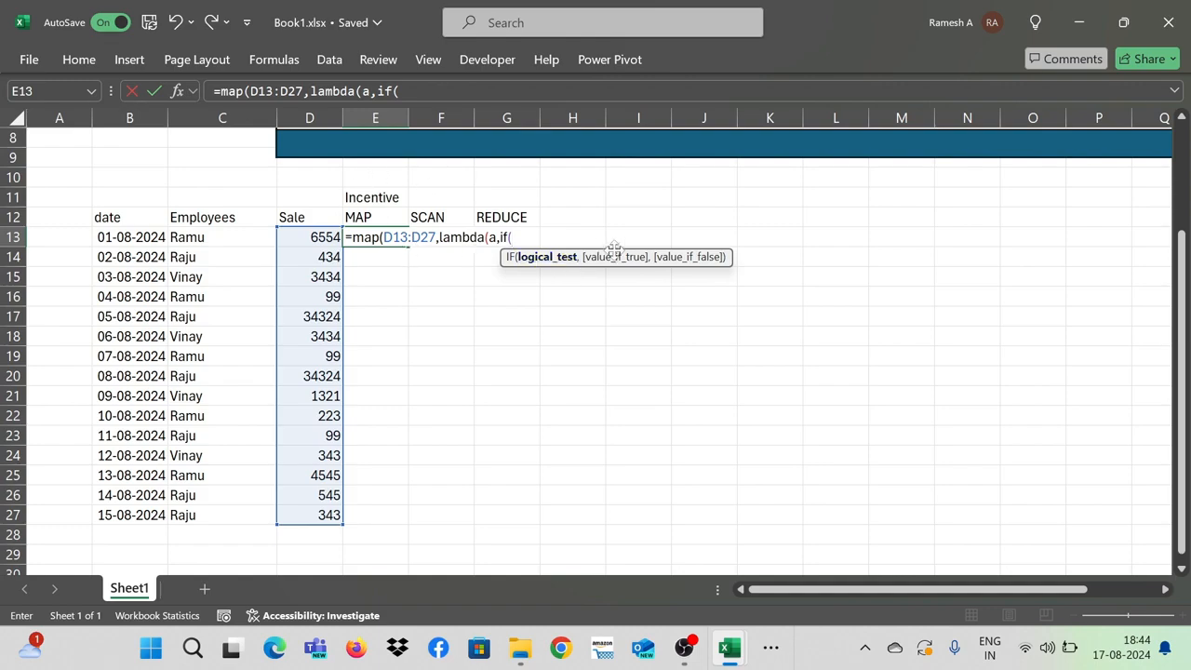
text(a>av)
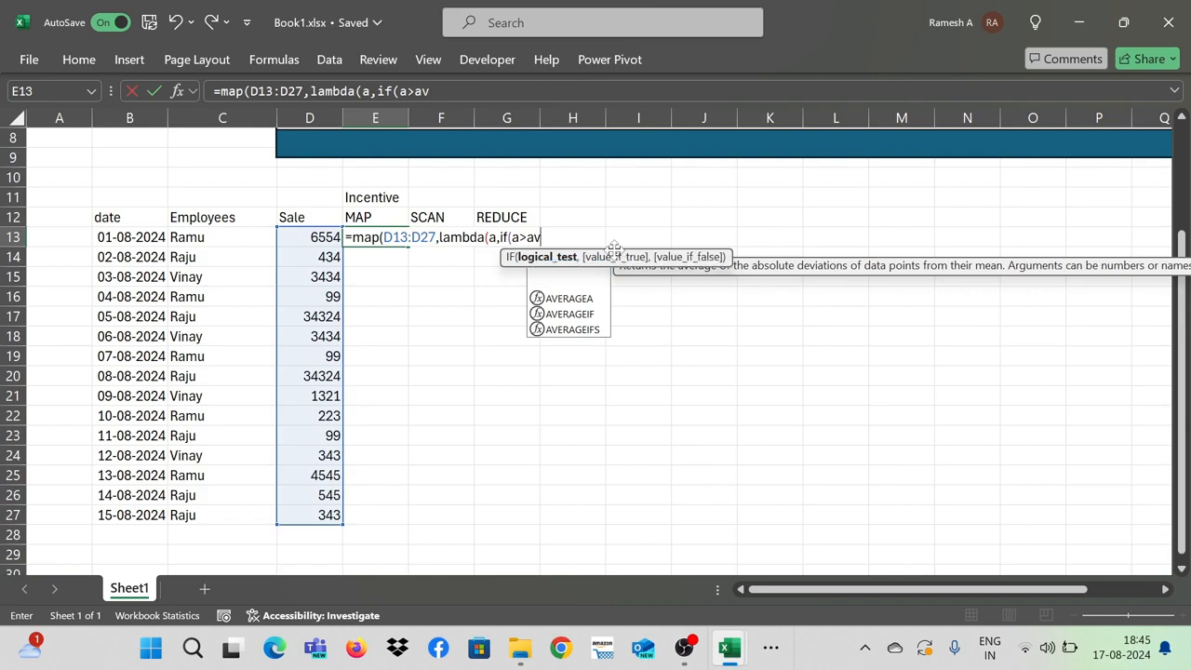
text(erage)
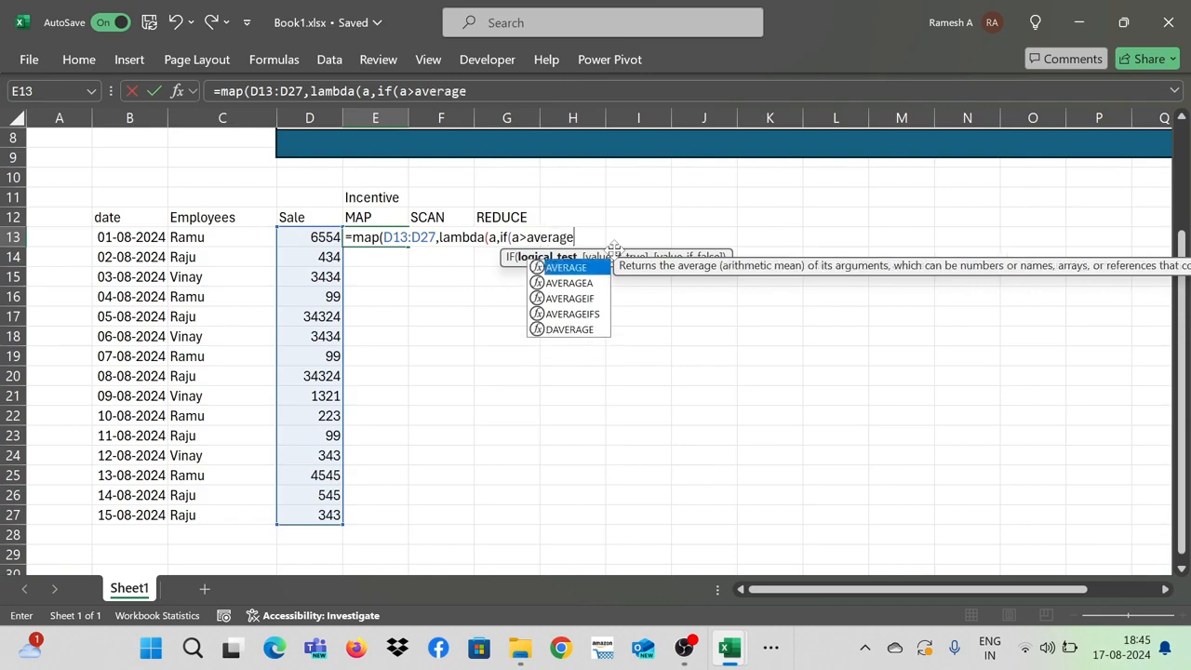
text(()
key(Left)
key(Left)
key(Left)
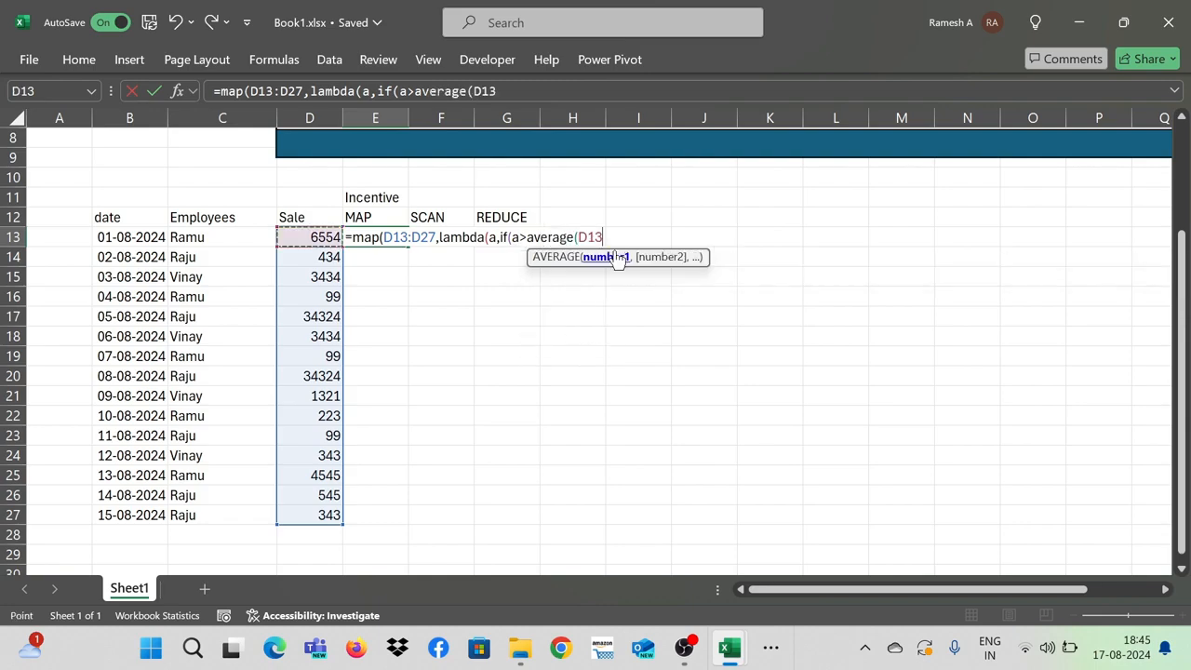
key(Right)
key(Right)
key(ctrl+shift+Down)
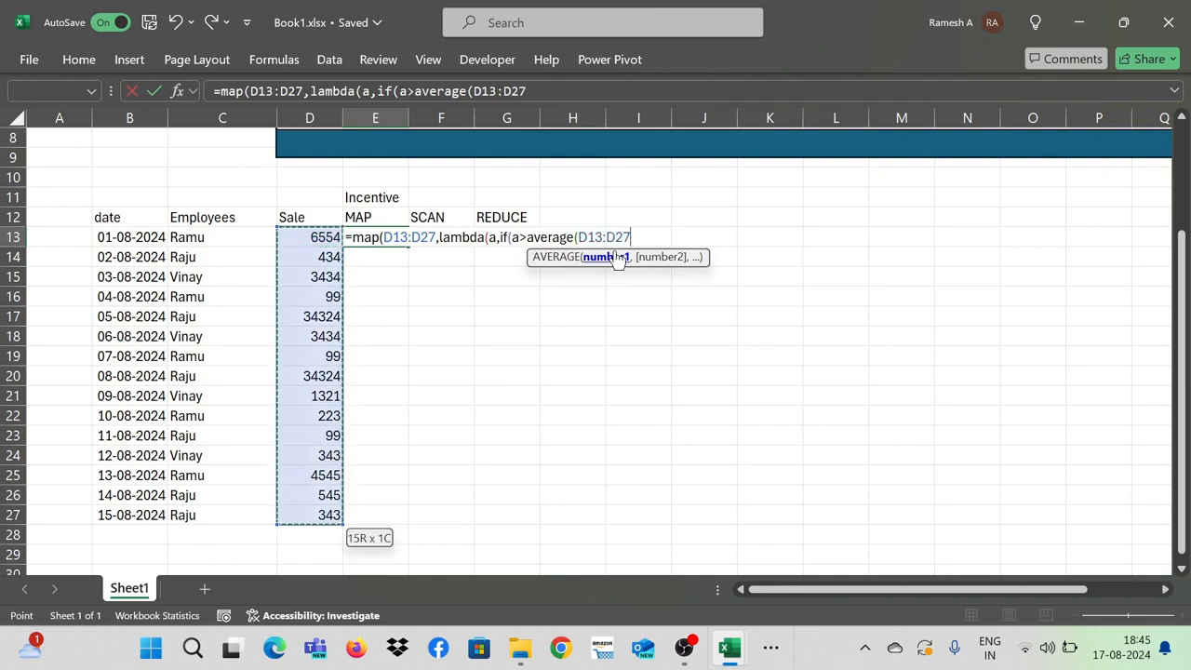
text())
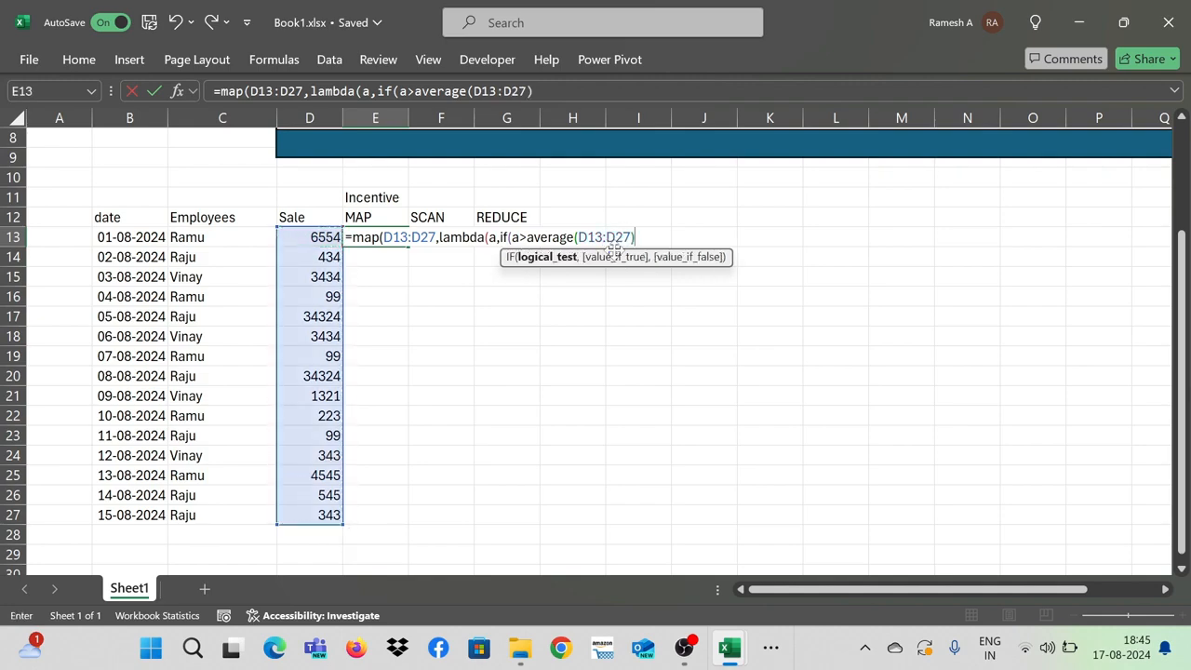
text(,)
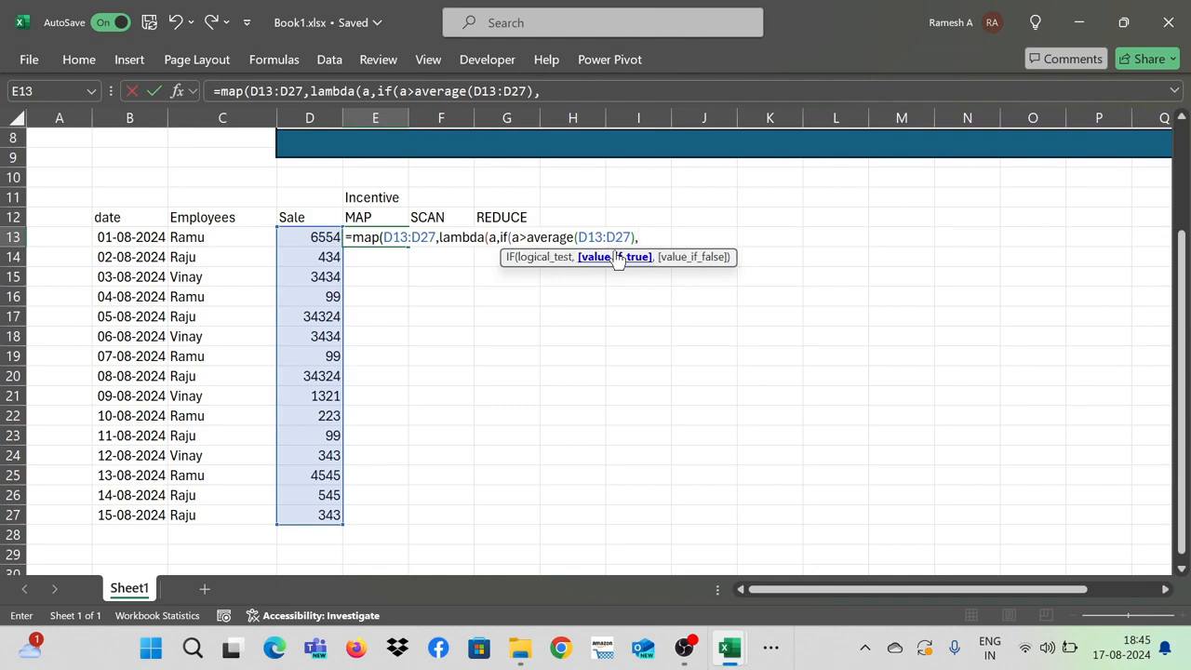
- Return a*1% when the test is true and 0 otherwise, and enter the formula with the proposed parenthesis correction
text(a)
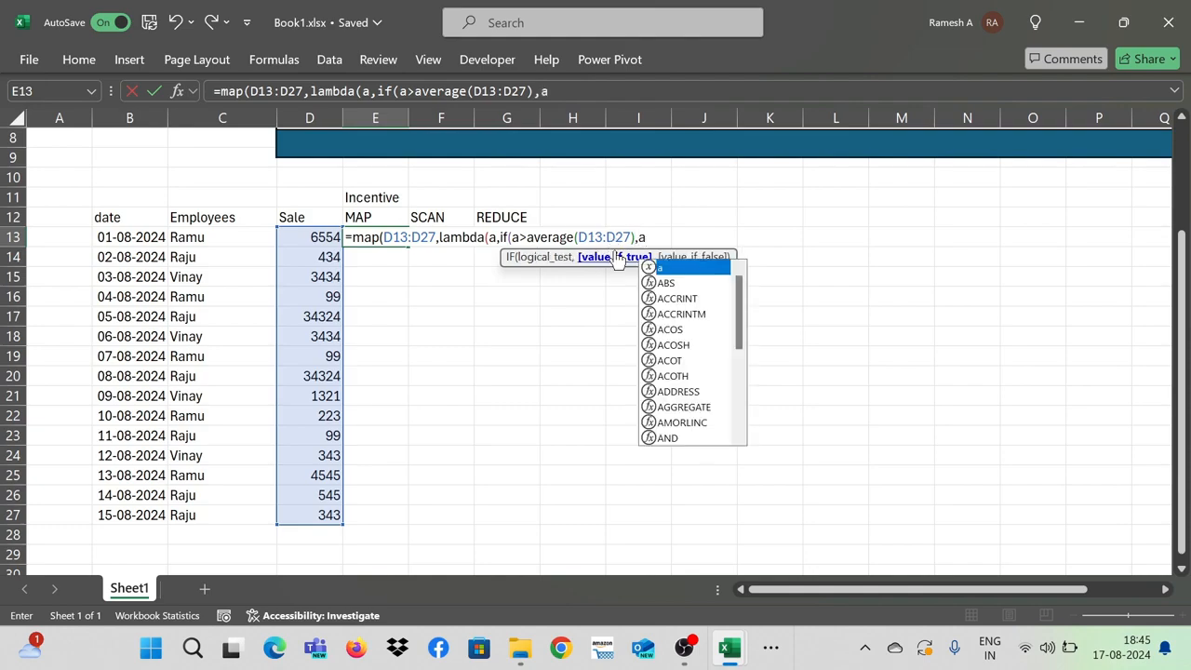
text(*1%,0)
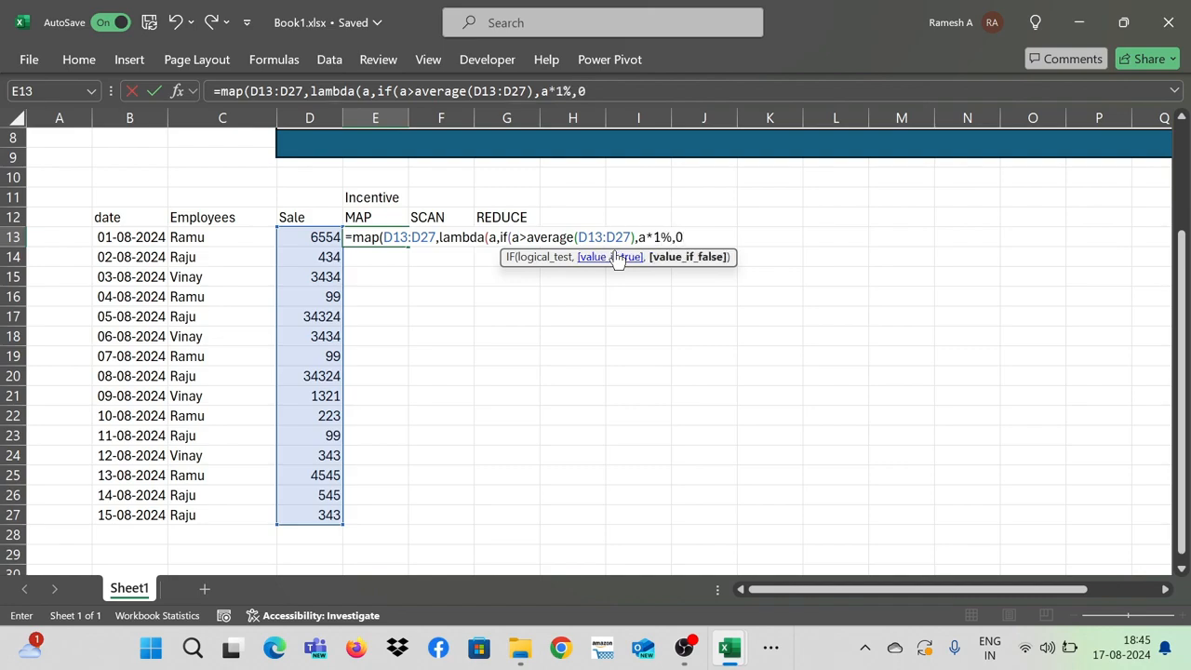
text()))
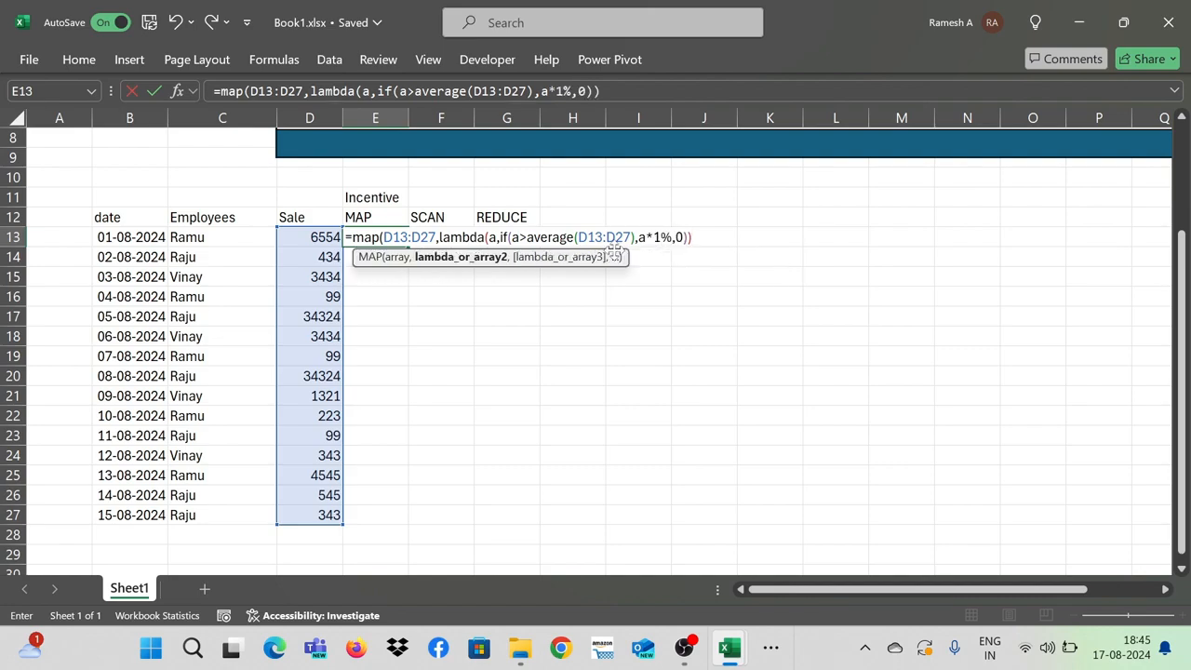
key(Return)
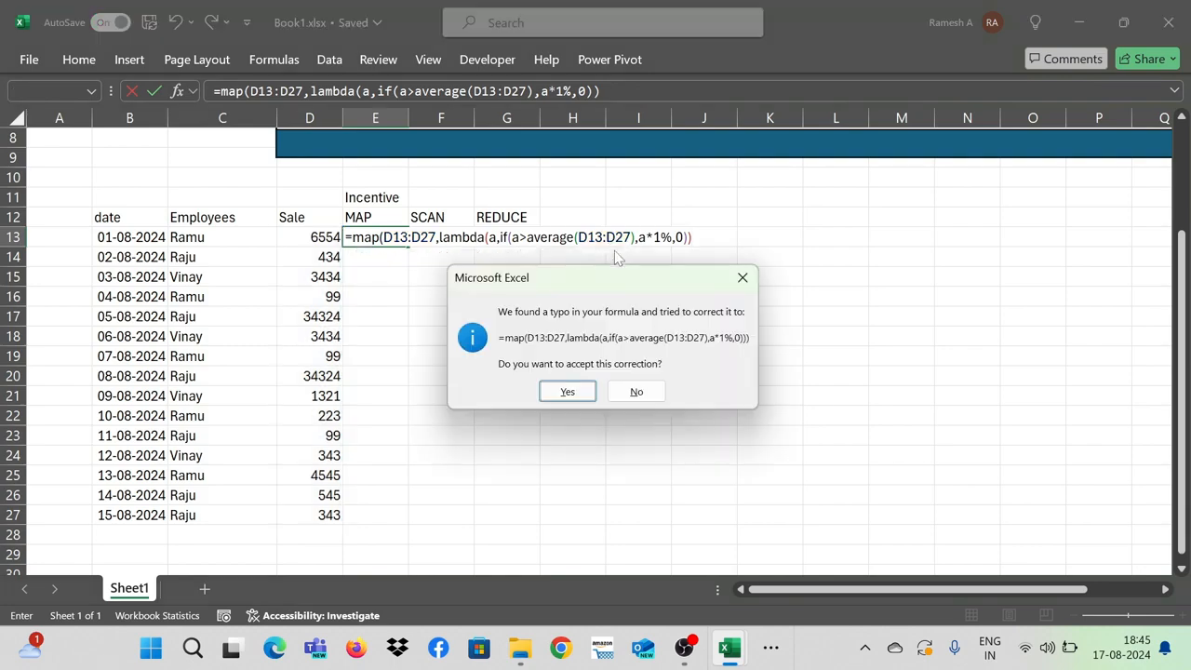
key(Return)
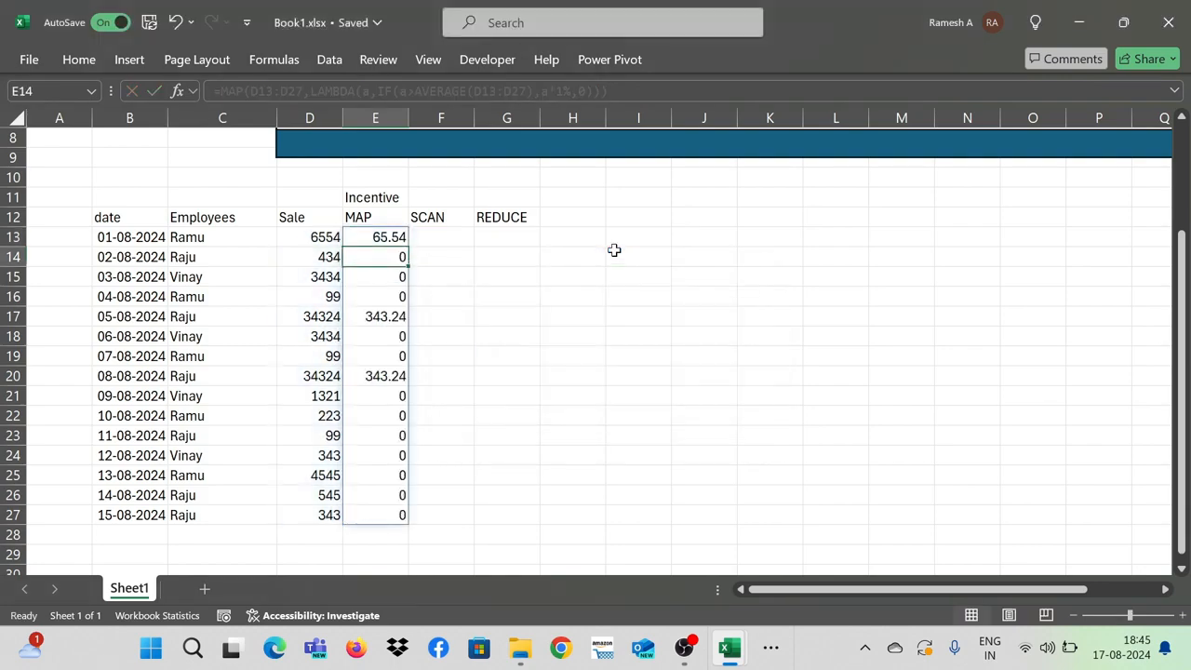
- Compare the MAP incentive results with the sale amounts in the first rows of the table
key(Up)
key(Down)
key(Left)
key(Up)
key(Down)
key(Down)
key(Down)
key(Up)
key(Up)
key(Up)
key(Right)
key(Right)
key(Left)
key(Left)
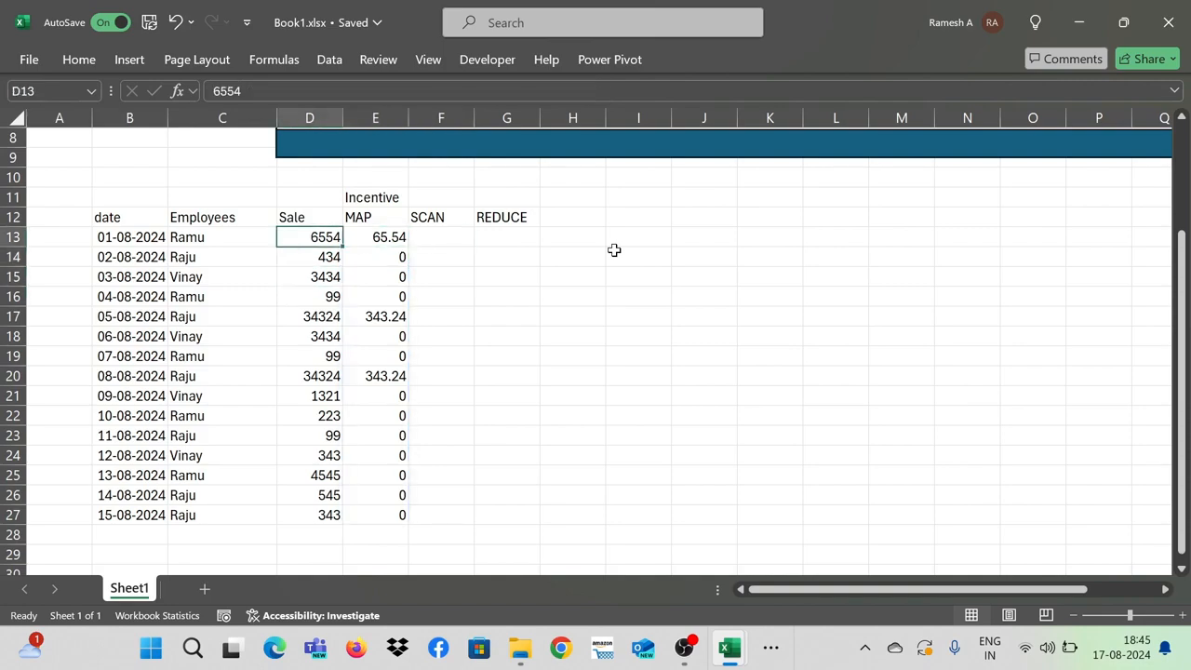
- Compare the Sale amounts in D13:D27 with the MAP incentive results in E13:E27
key(ctrl+shift+Down)
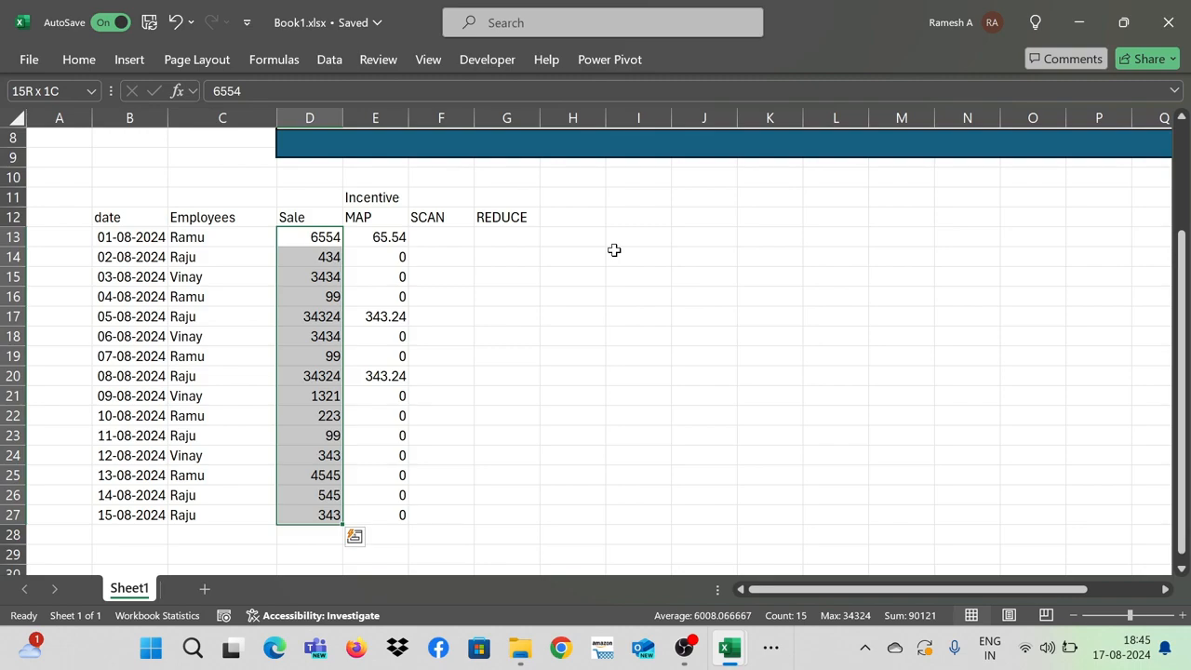
key(Right)
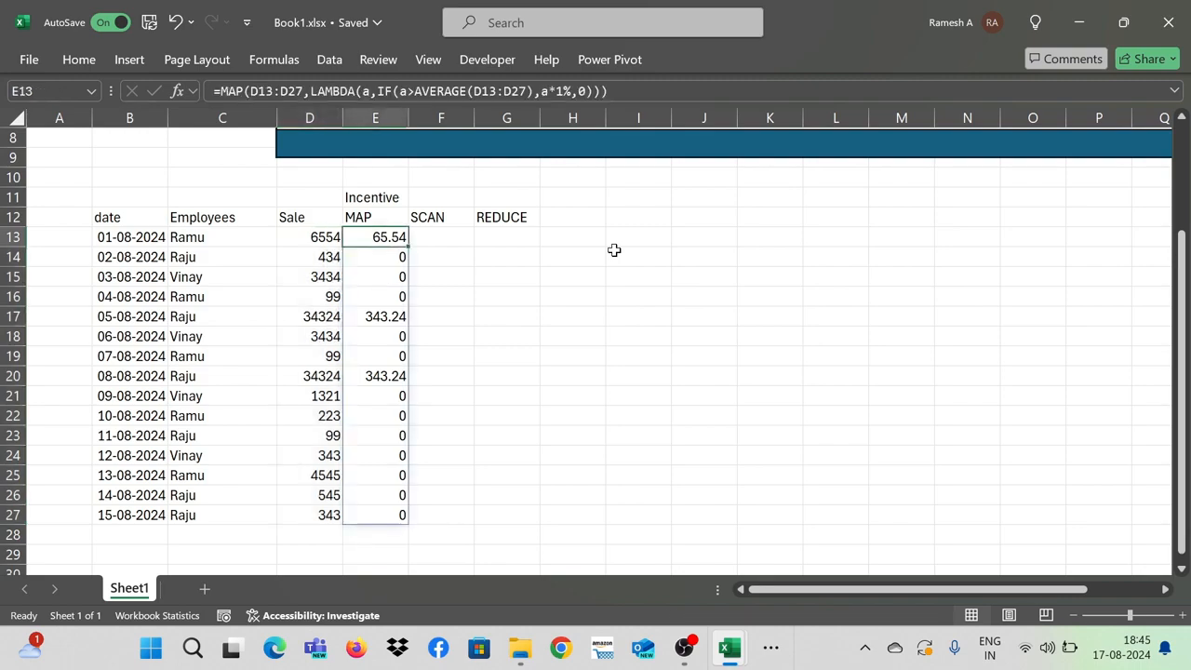
key(ctrl+shift+Down)
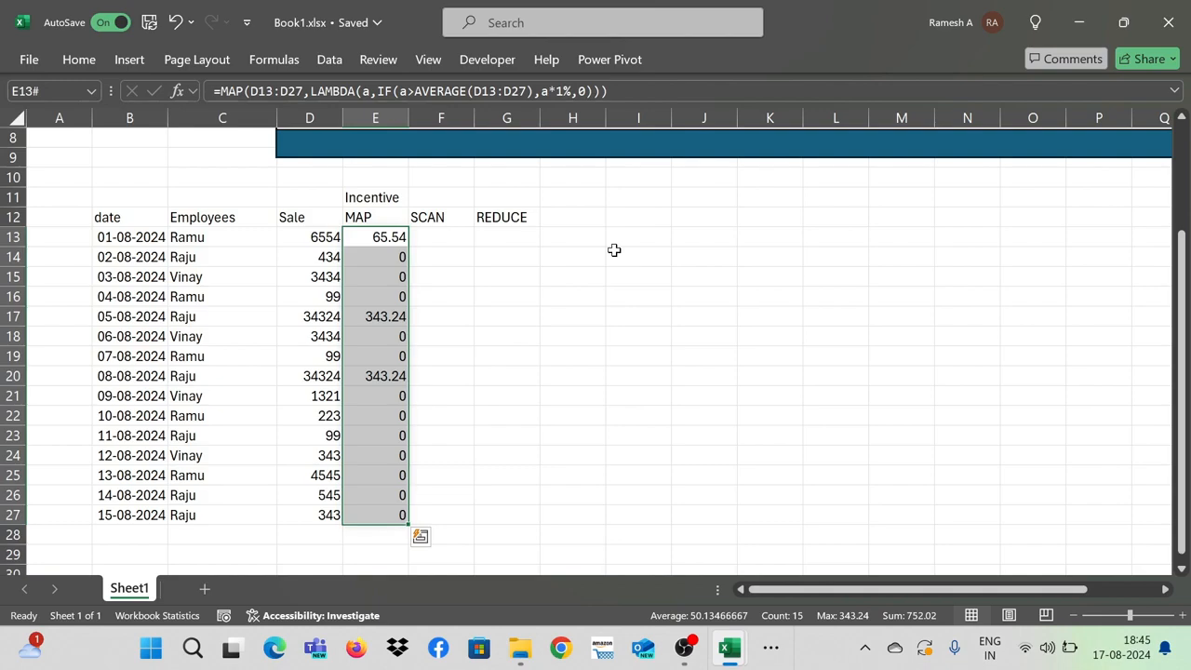
key(Left)
key(Right)
key(ctrl+shift+Down)
key(ctrl+shift+Up)
key(Left)
key(Right)
key(Left)
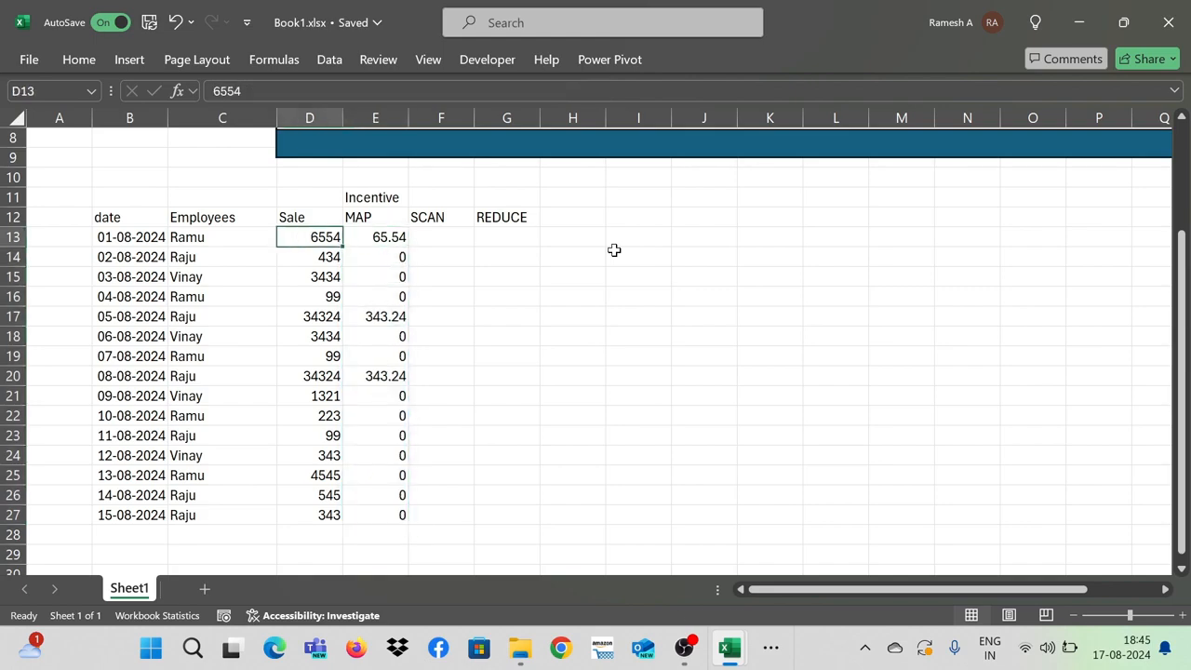
key(Right)
key(Right)
key(Left)
key(Left)
- Total the Sale column in cell D29 with an AutoSum
key(ctrl+Down)
key(Down)
key(Down)
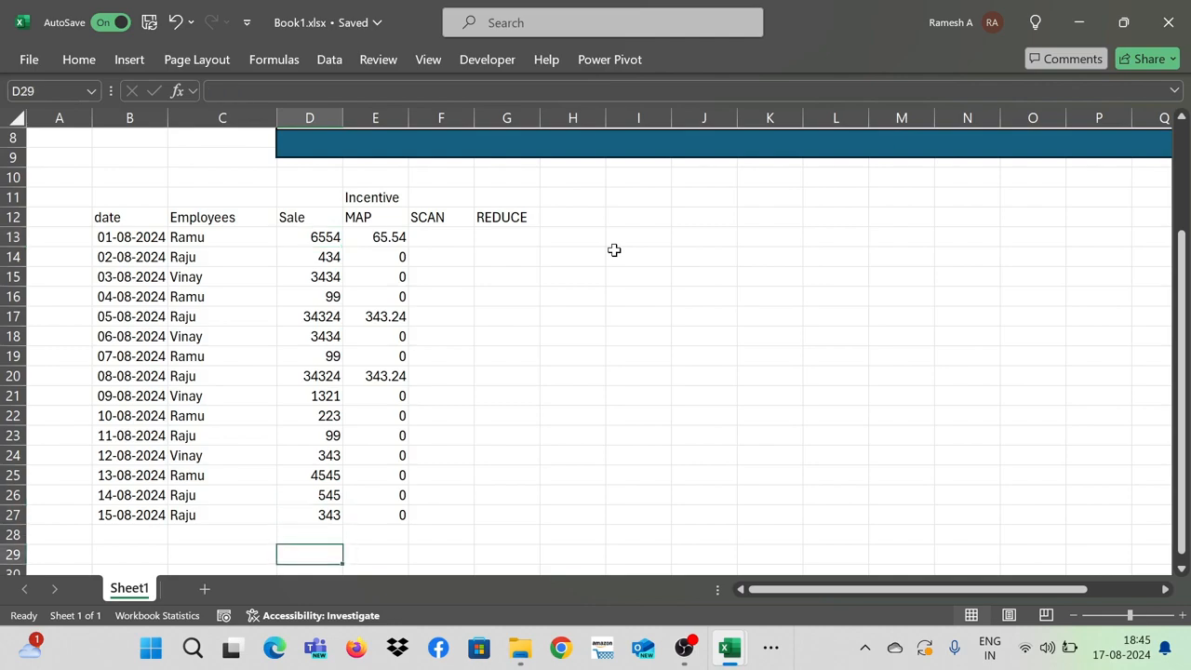
key(alt+equal)
key(Return)
key(Up)
key(Down)
key(Up)
key(Up)
key(Up)
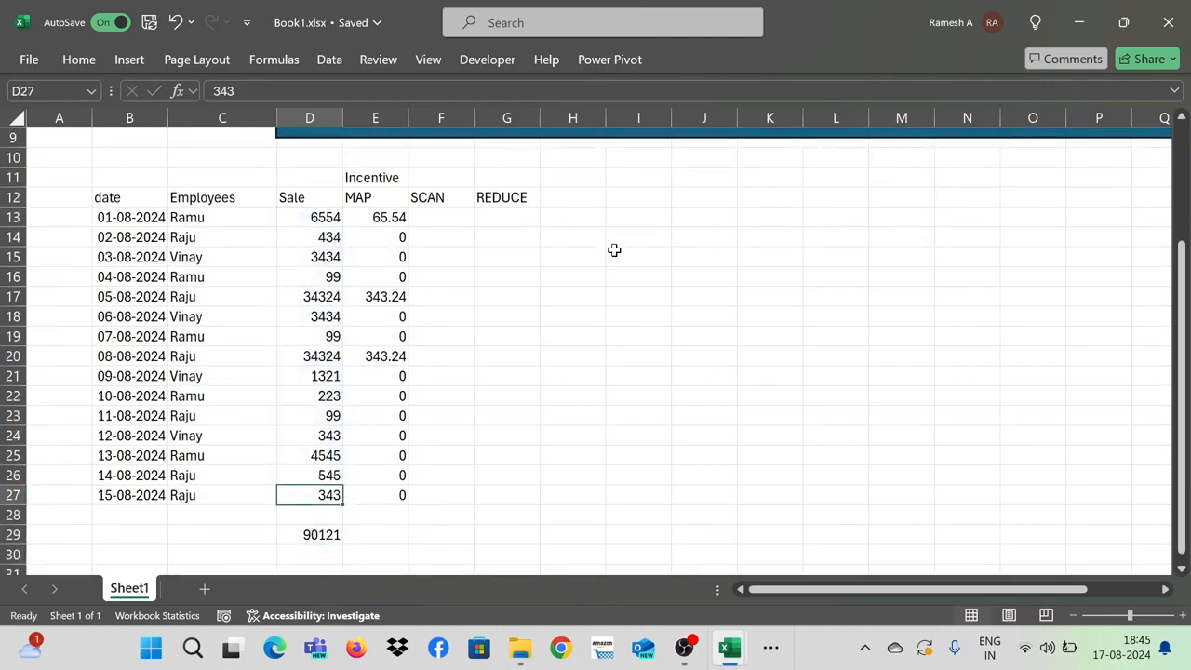
- Check the range of sale entries and enter 15 as their count in cell D30
key(ctrl+shift+Up)
key(Down)
key(Down)
key(Down)
text(15)
key(Tab)
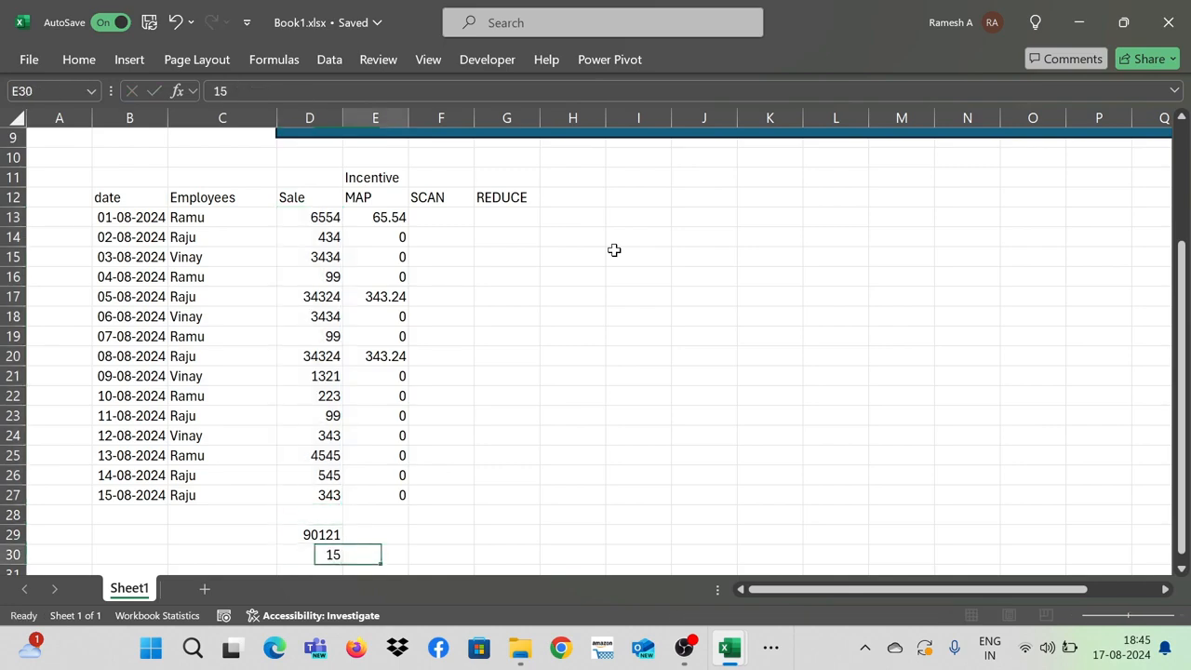
- Calculate the average sale manually in cell E30 with the formula =D29/D30
text(=)
key(Up)
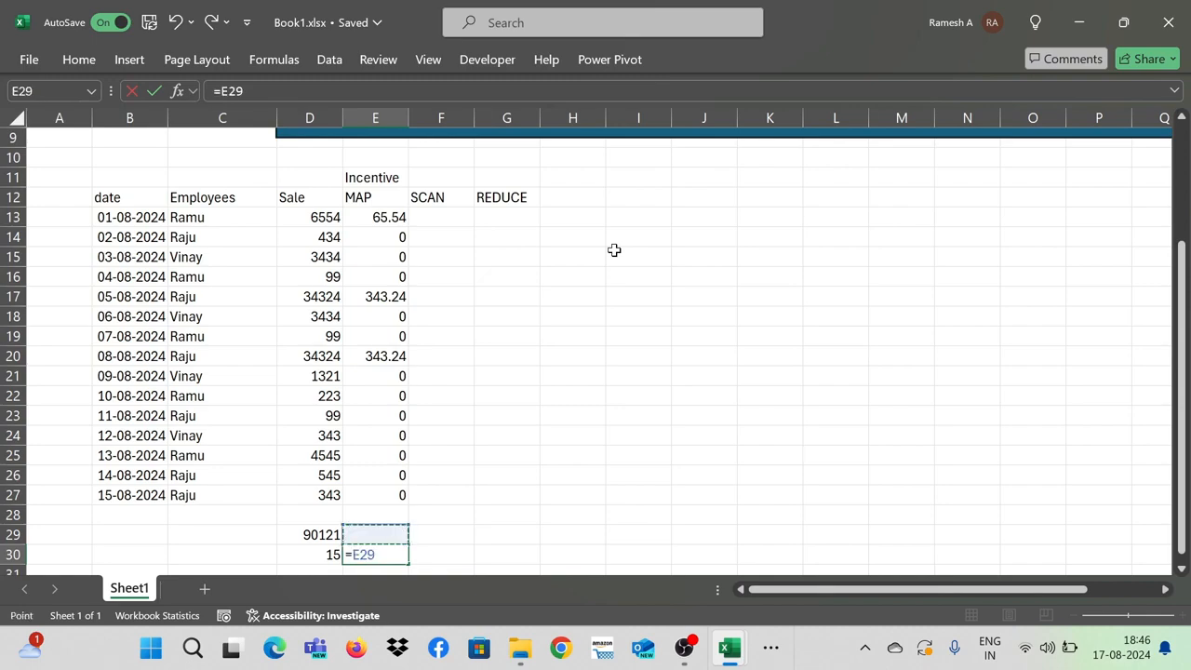
key(Left)
text(/)
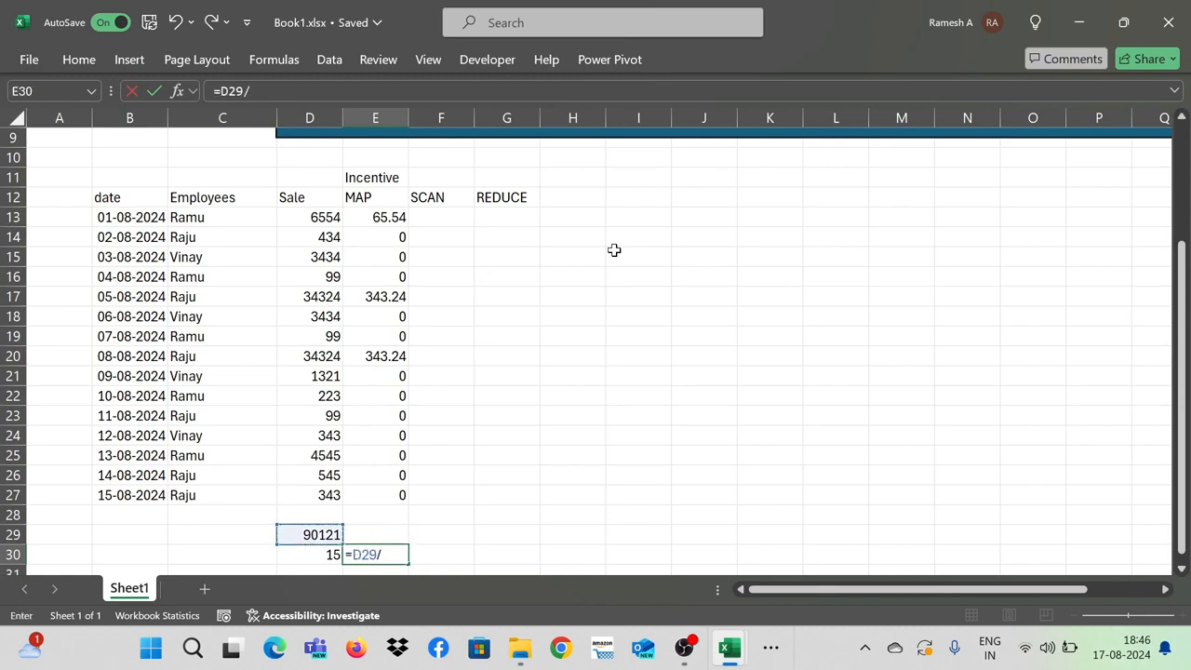
key(Left)
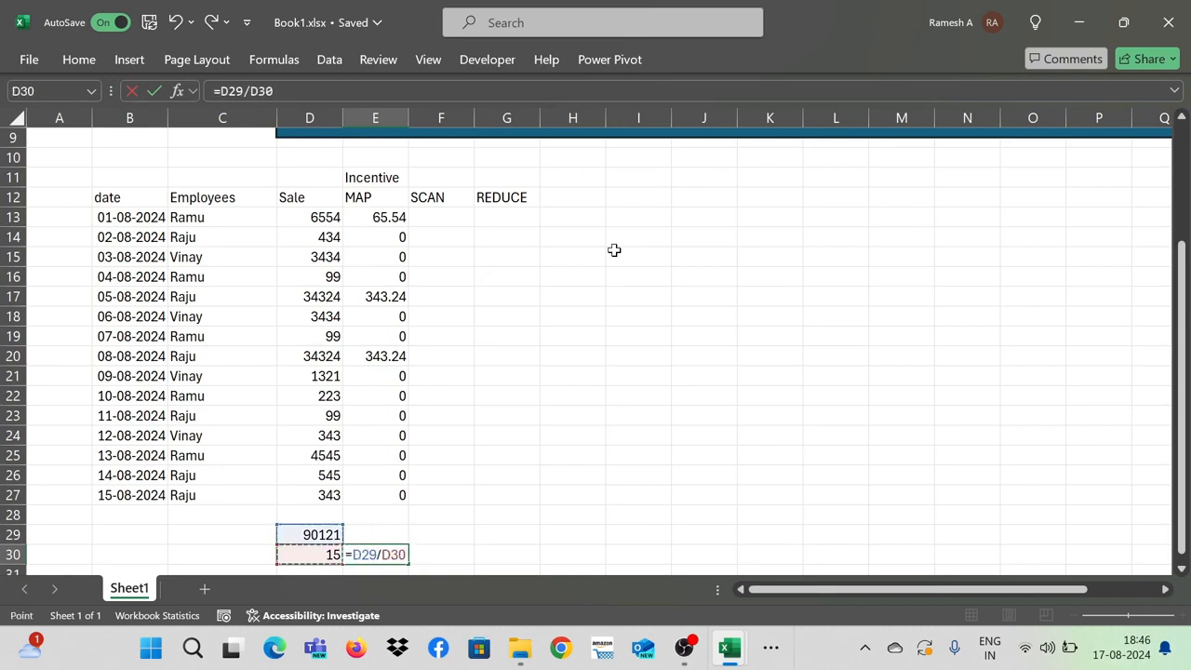
key(Return)
key(Up)
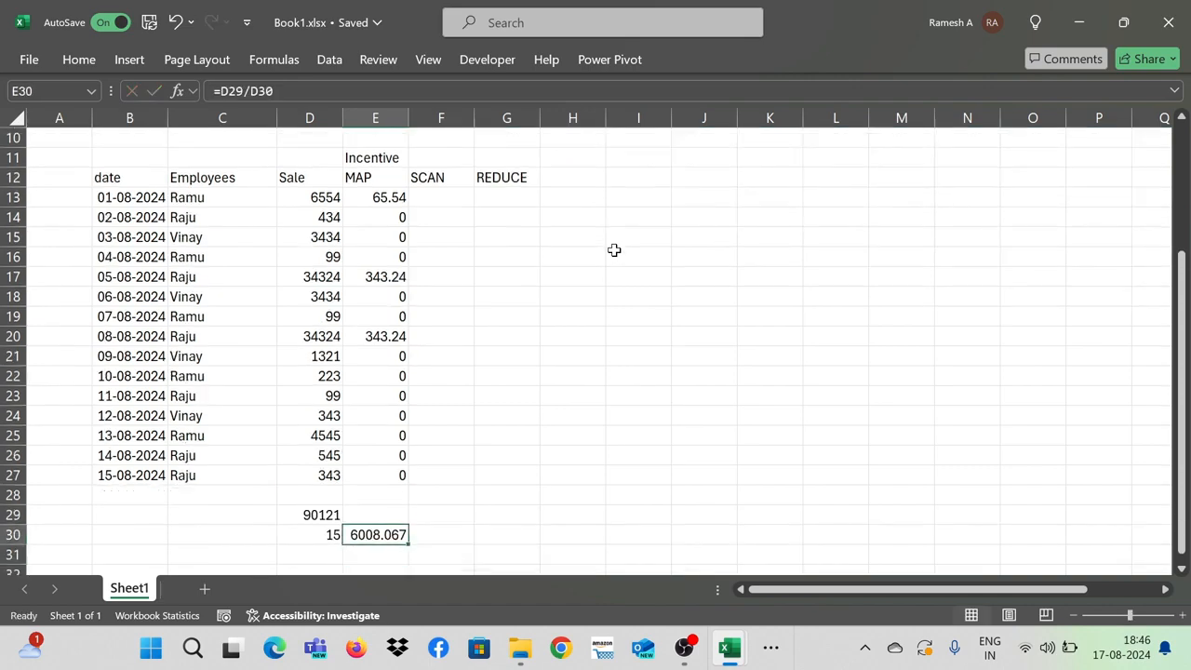
key(shift+Left)
key(shift+Up)
- Calculate the average of D13:D27 in cell D28 with the AVERAGE function
key(Right)
key(Up)
key(Up)
key(Left)
key(Left)
text(=a)
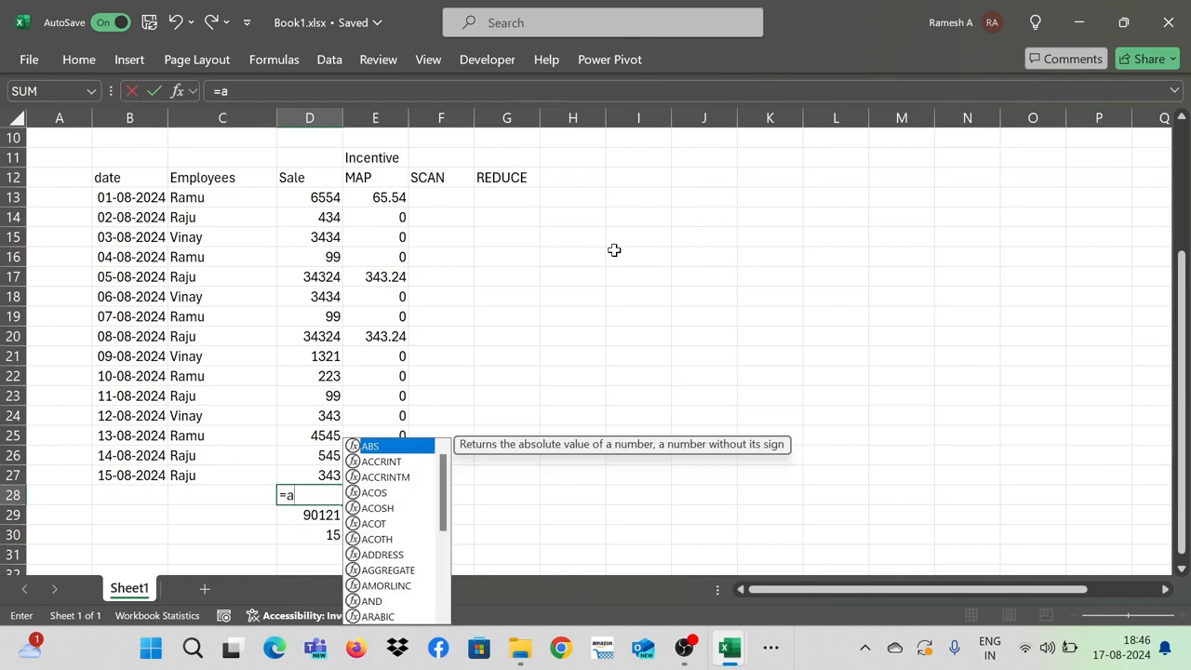
text(verage()
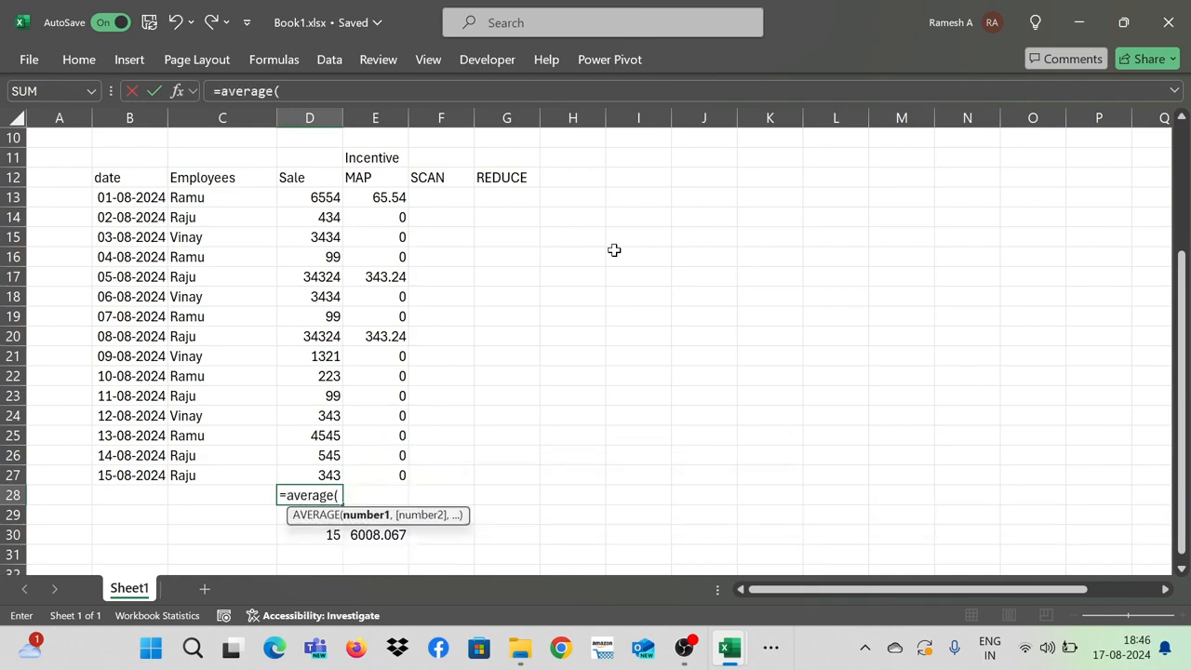
key(Up)
key(ctrl+shift+Up)
key(shift+Down)
key(Return)
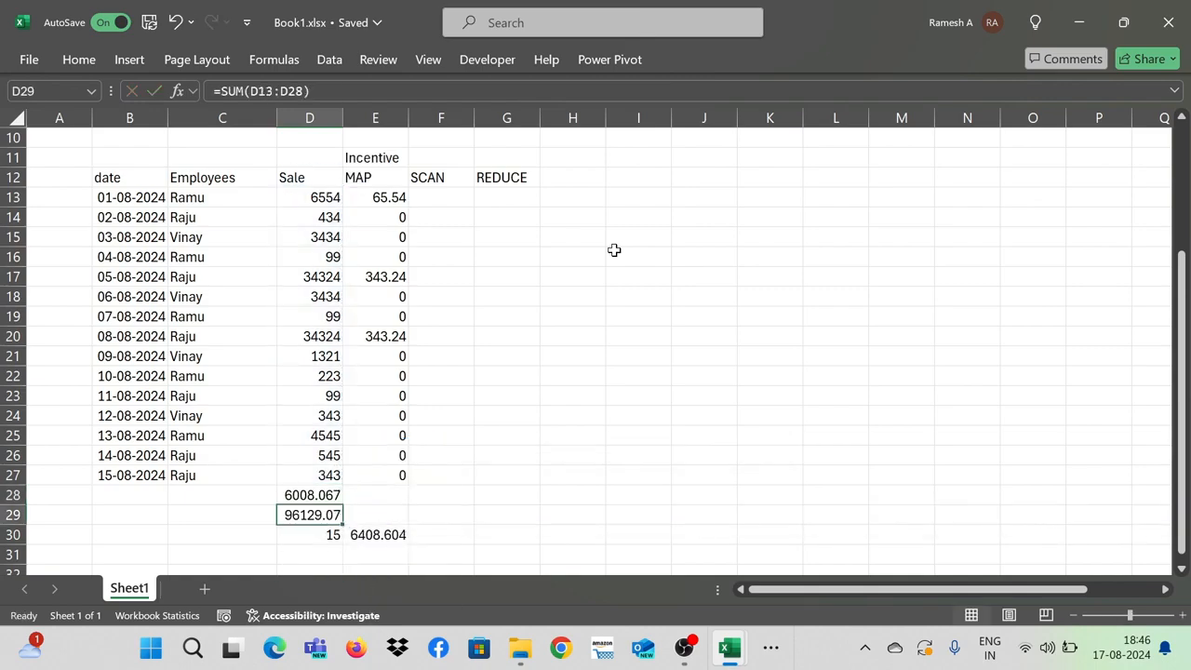
- Clear the helper calculations from D28:F30 below the table
key(Up)
key(shift+Down)
key(shift+Down)
key(shift+Right)
key(shift+Right)
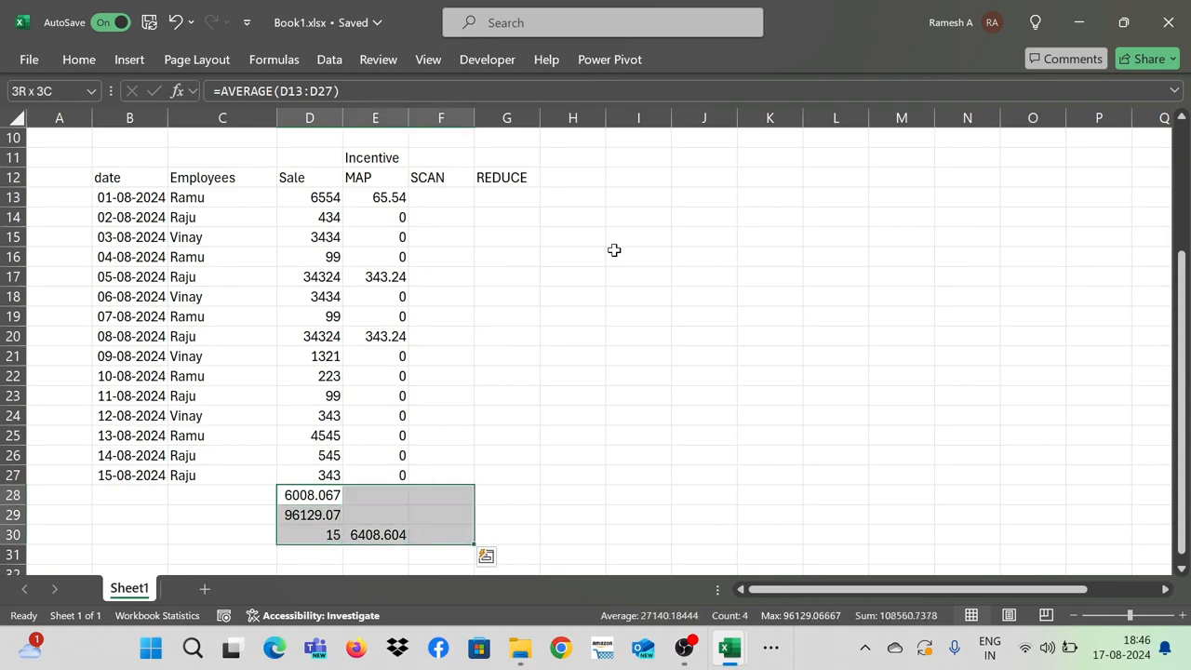
key(Delete)
key(ctrl+Up)
key(ctrl+Up)
key(ctrl+Up)
key(Down)
key(Down)
key(Down)
key(Down)
key(Down)
key(Down)
key(Down)
key(Down)
key(Down)
key(Down)
key(Down)
key(Down)
key(Down)
key(Down)
key(Down)
key(Down)
key(Down)
key(Down)
key(Down)
key(Down)
key(Down)
key(Down)
key(Down)
key(Down)
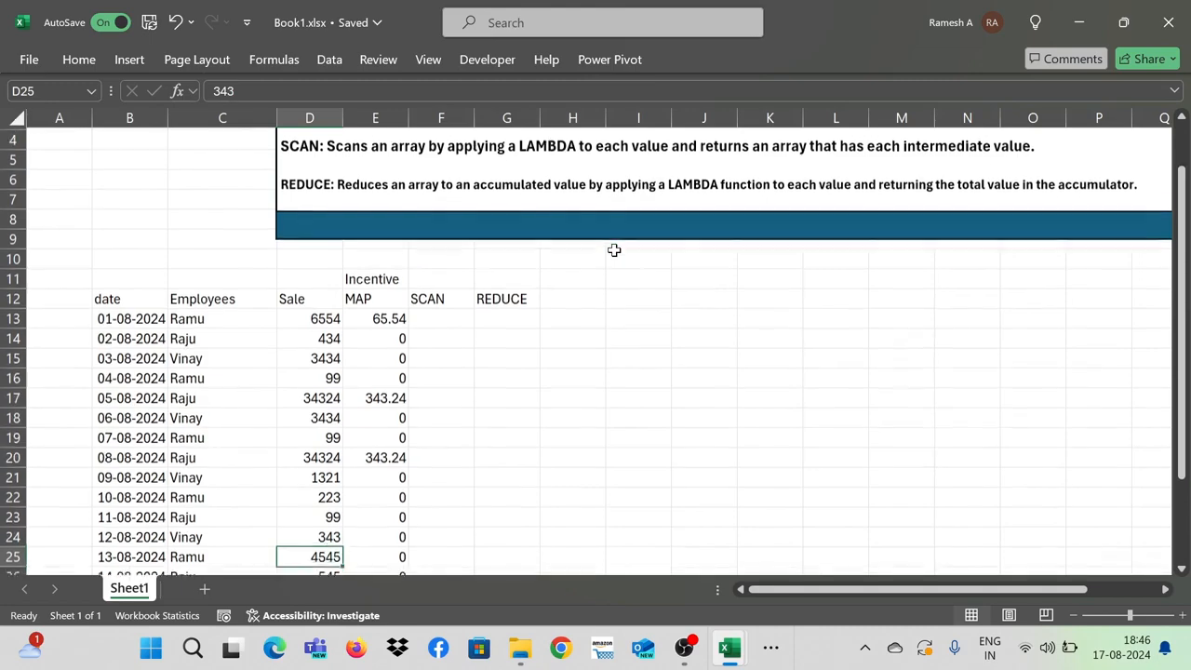
key(Up)
key(Up)
key(Up)
key(Up)
key(Up)
key(Up)
key(ctrl+Up)
key(Down)
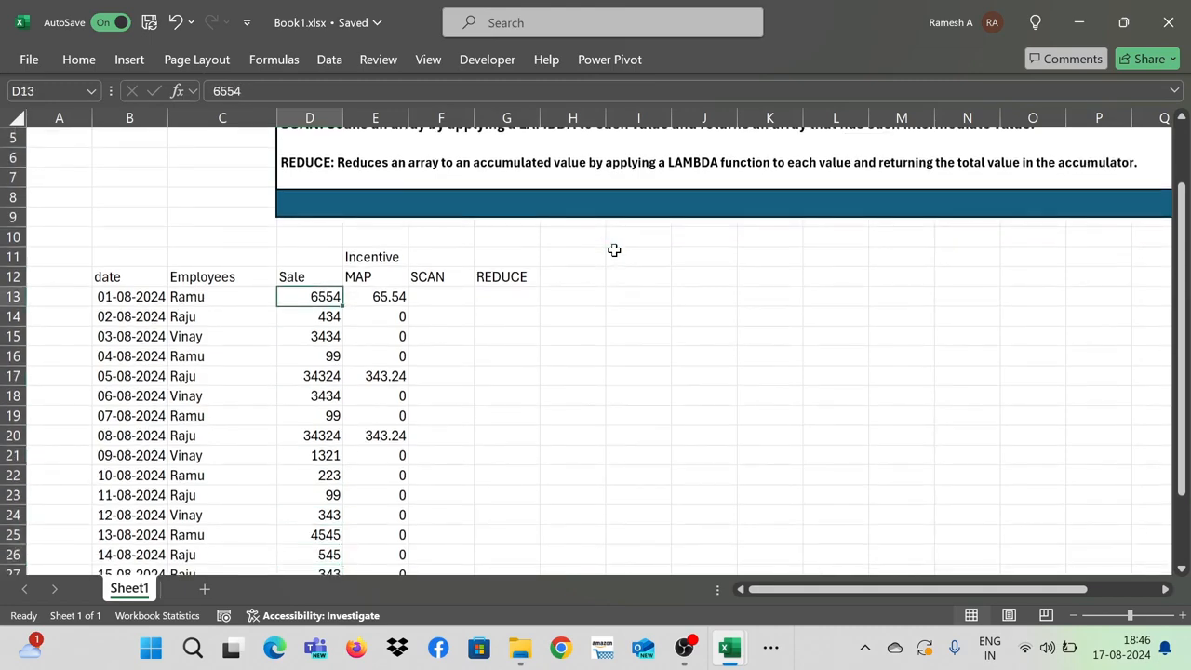
- Check the sale amounts against their incentives down the table, including the above-average sales in rows 13, 17 and 20
key(Right)
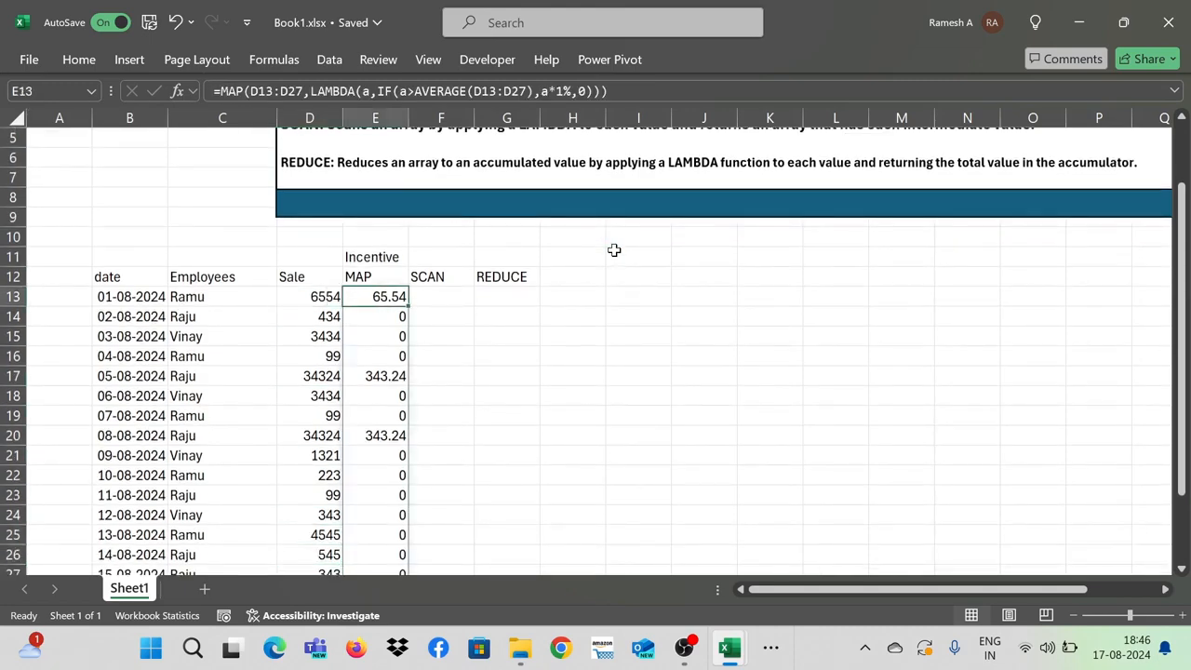
key(Left)
key(Down)
key(Down)
key(Down)
key(Down)
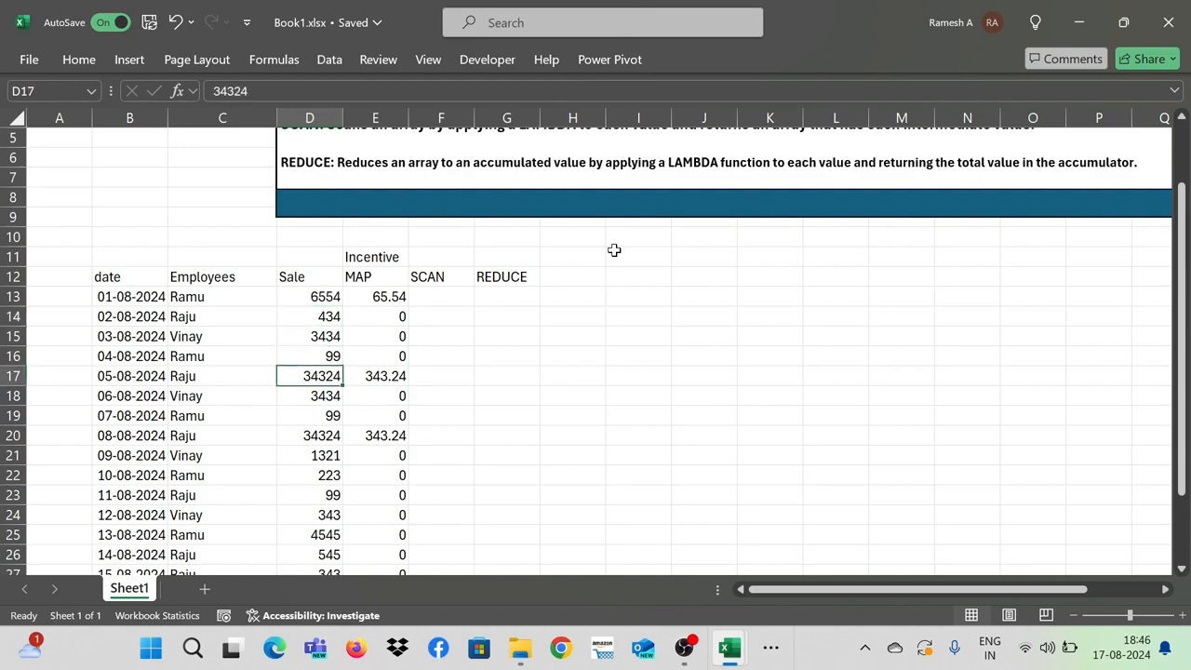
key(Right)
key(Down)
key(Down)
key(Down)
key(Left)
key(Down)
key(Down)
key(Down)
key(Down)
key(Down)
key(Down)
key(Down)
key(Down)
key(Right)
- Examine the spilled MAP formula and its incentive results throughout column E
key(Up)
key(Up)
key(Up)
key(Up)
key(Up)
key(Up)
key(Up)
key(Up)
key(Up)
key(Up)
key(Up)
key(Up)
key(Up)
key(Up)
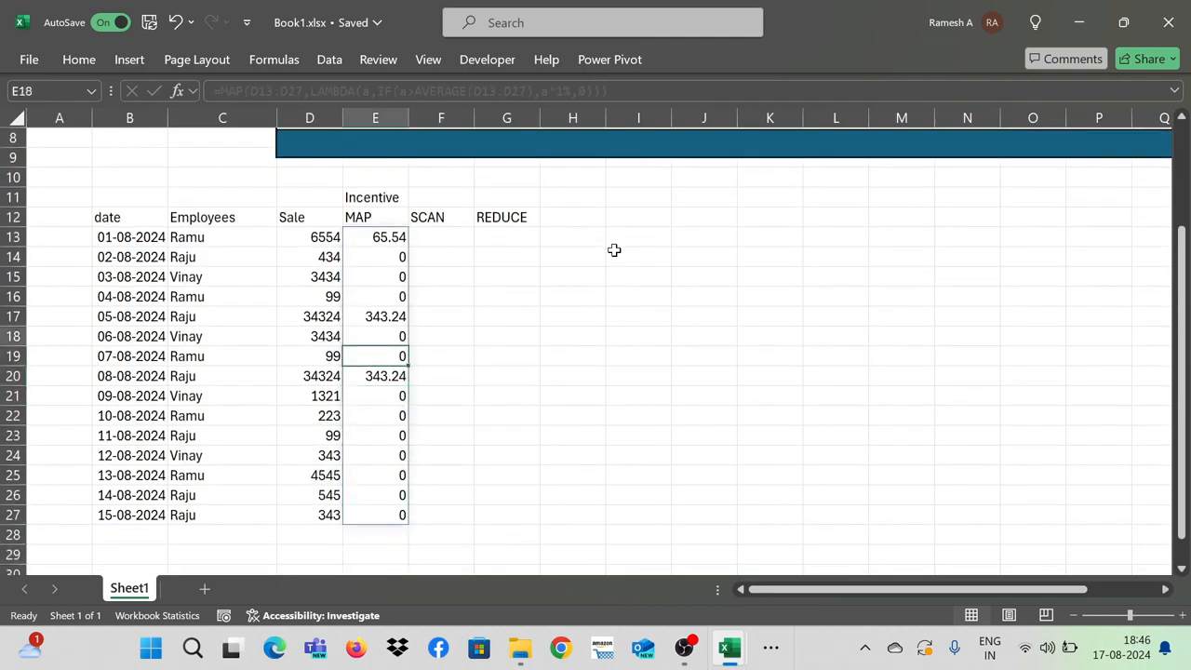
key(Down)
key(Down)
key(Up)
key(Up)
key(Up)
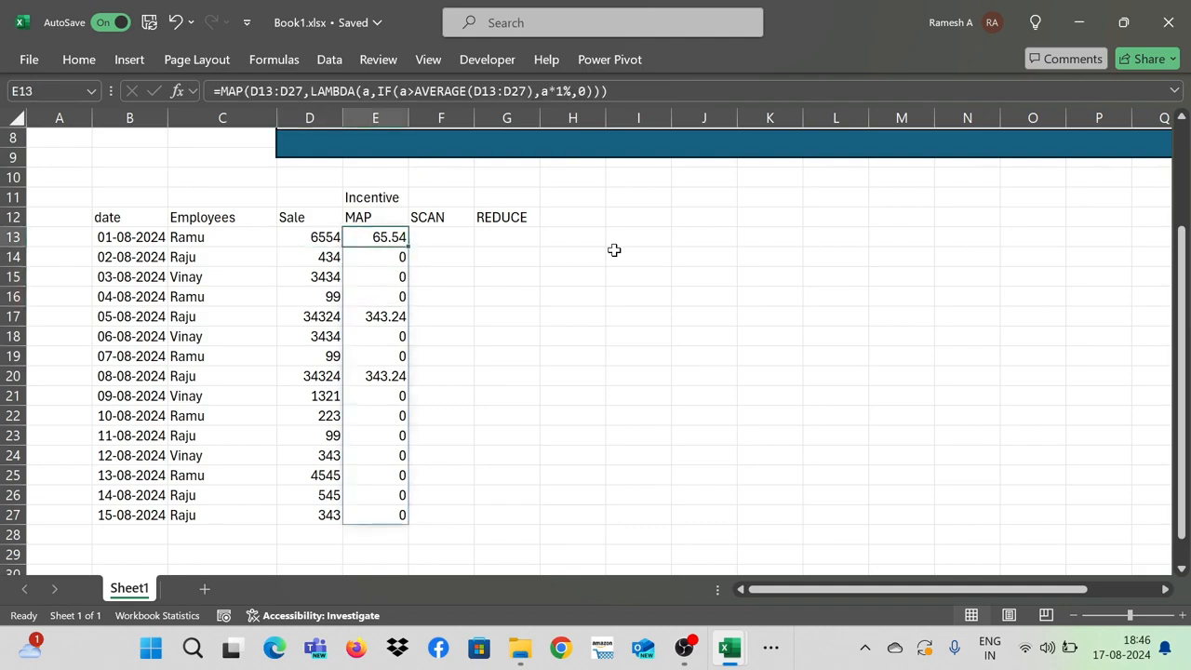
key(Down)
key(Down)
key(Down)
key(Down)
key(Down)
key(Down)
key(Down)
key(Down)
key(Up)
key(Up)
key(Up)
key(Up)
key(Up)
key(Up)
key(Up)
key(Up)
key(Up)
key(Up)
- Start an IF formula in cell H13 with the sale amount in D13 as the tested value
key(Right)
key(Right)
key(Right)
key(Down)
key(Down)
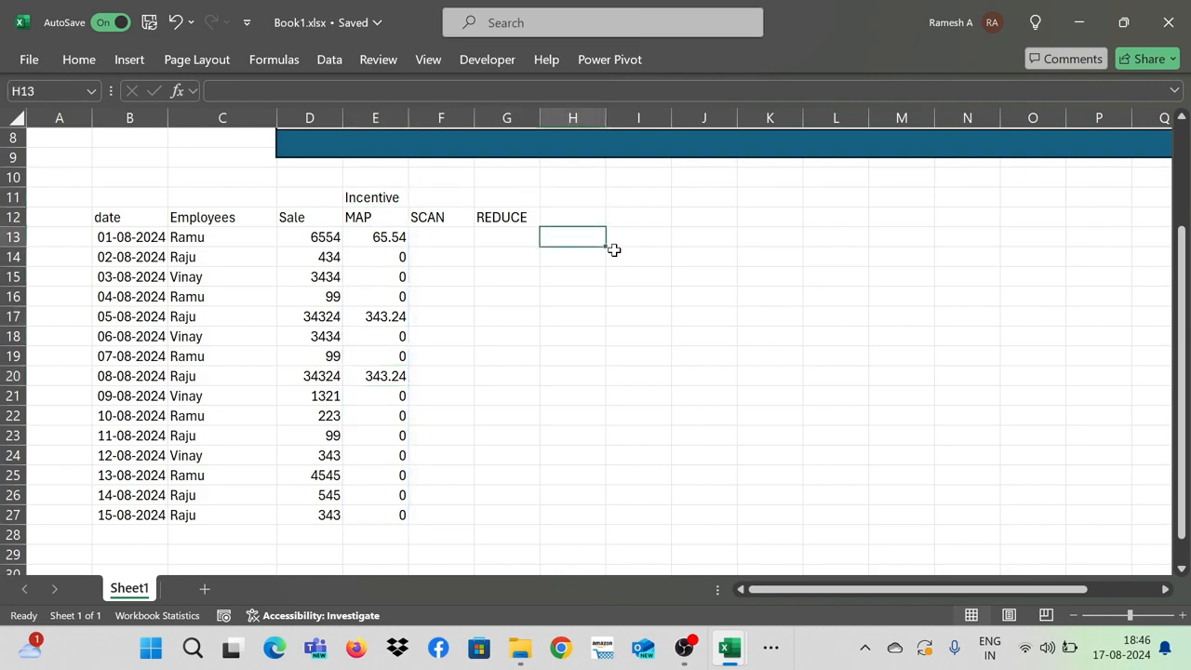
text(=if)
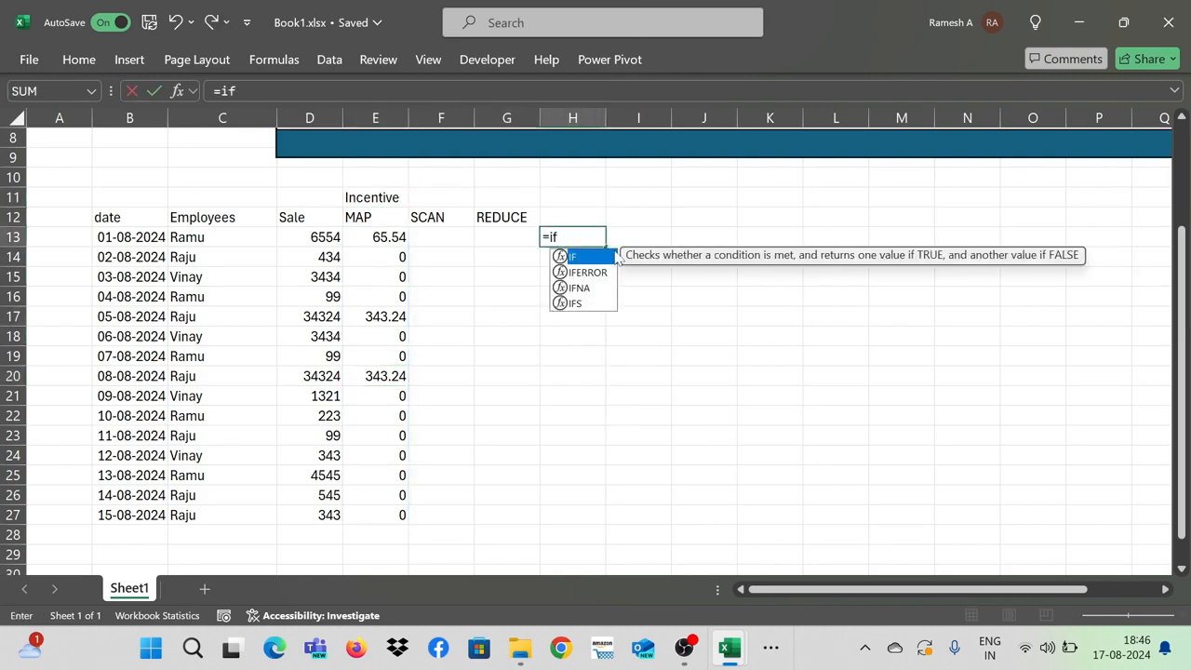
text(()
key(Left)
key(Left)
key(Left)
key(Left)
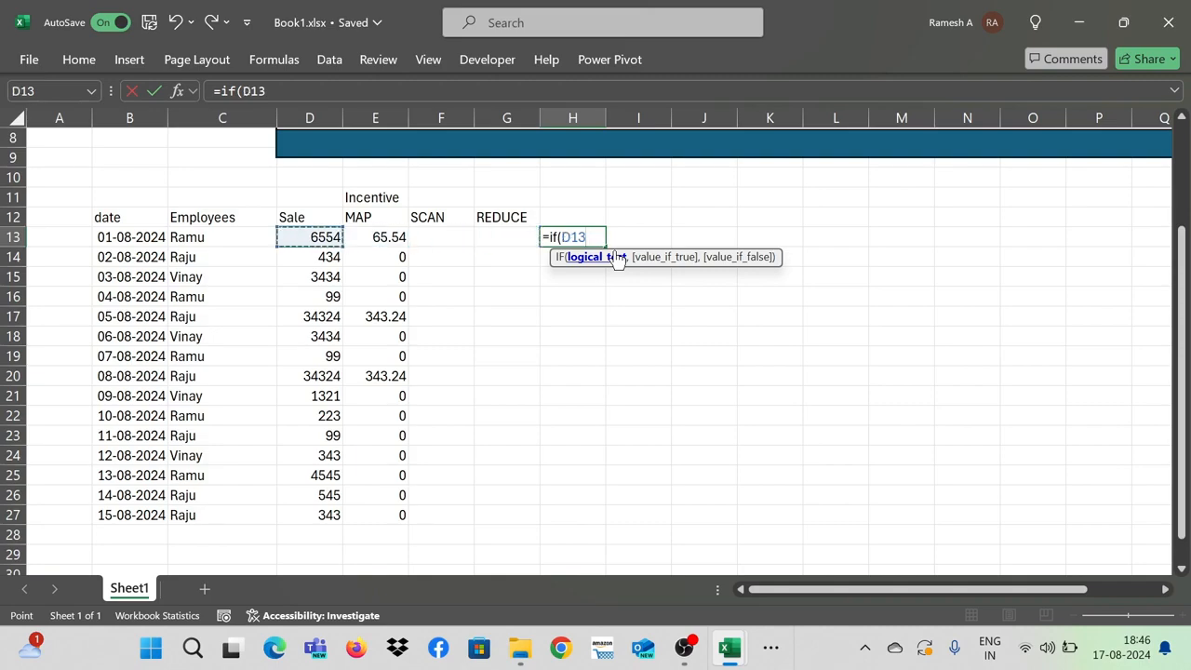
- Complete the IF condition so D13 must exceed the AVERAGE of the absolute range $D$13:$D$27
text(>ave)
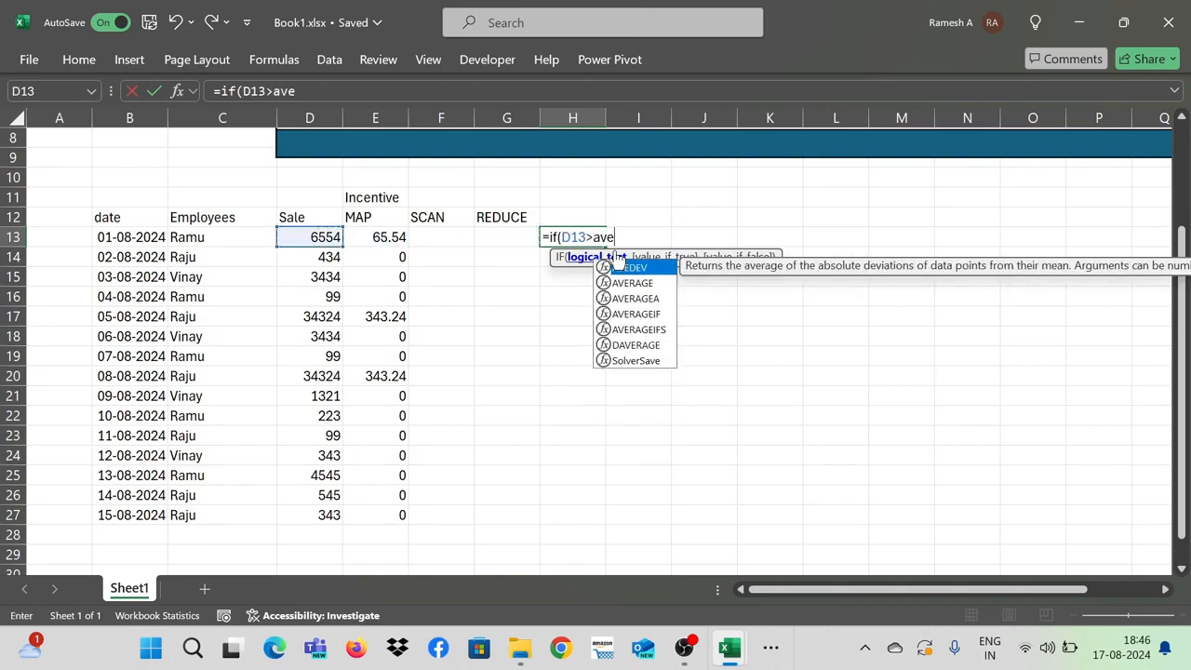
text(rage()
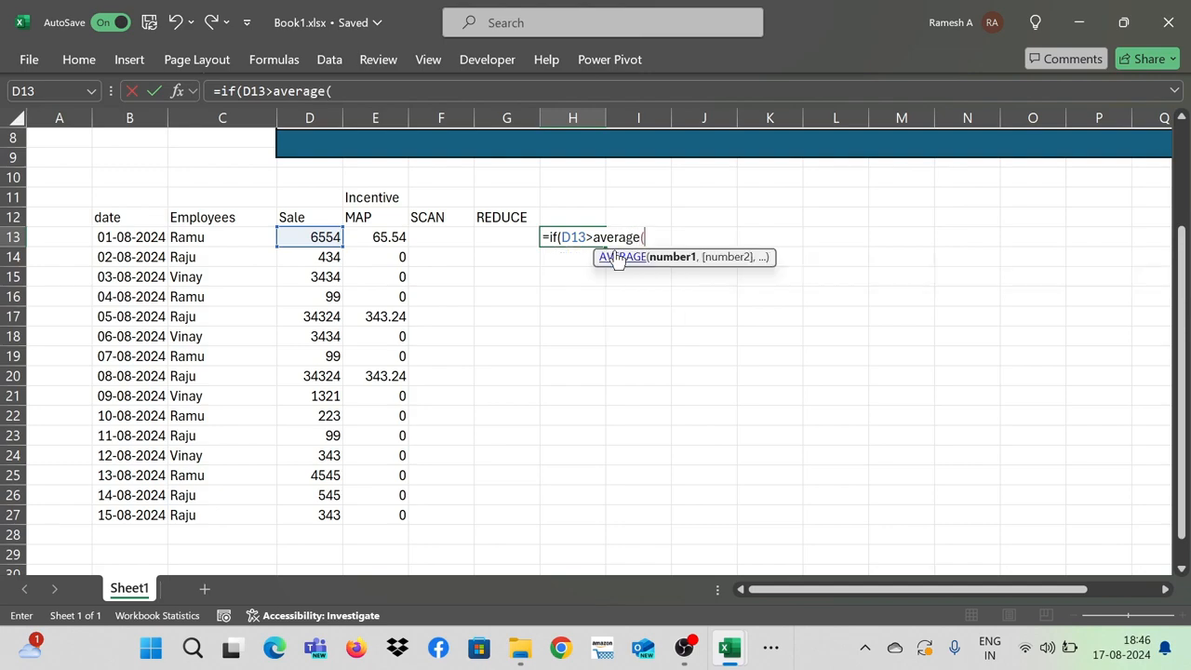
key(Left)
key(Left)
key(Left)
key(Left)
key(ctrl+shift+Down)
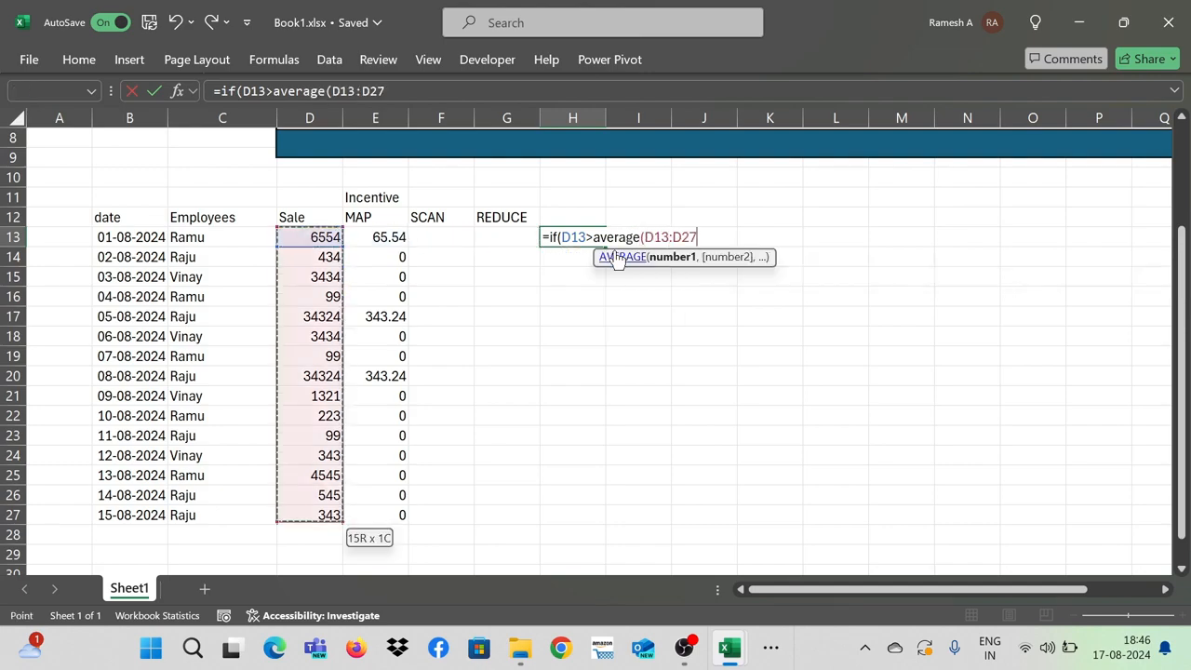
key(F4)
text())
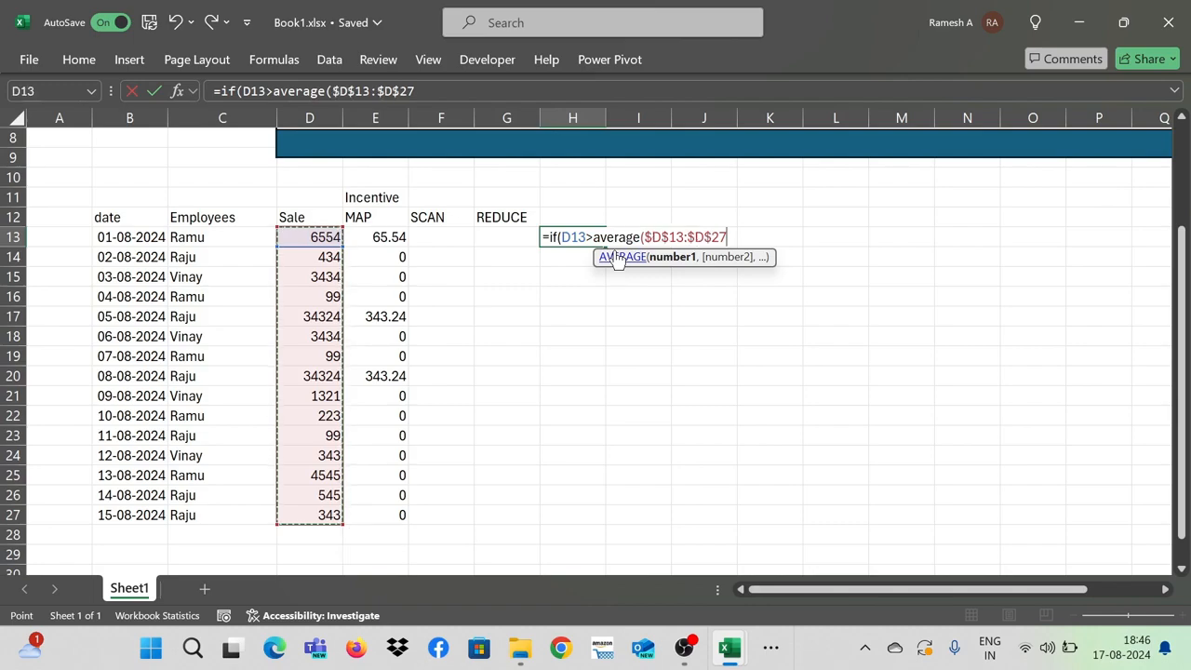
text(,)
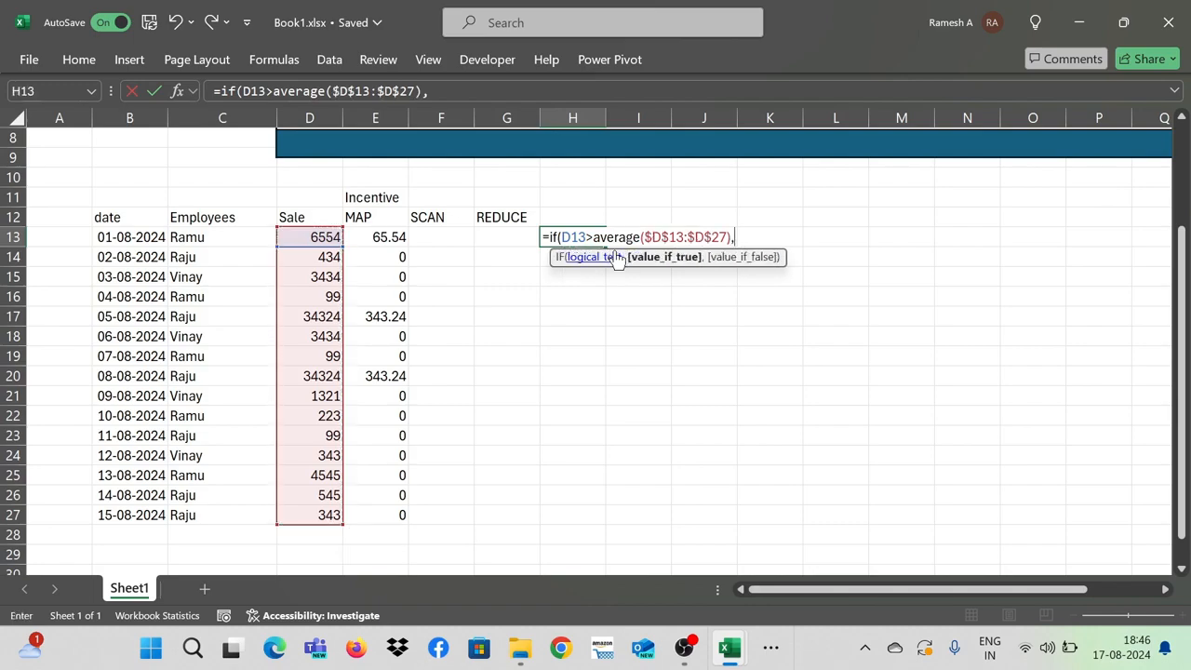
- Finish the H13 formula to return D13*1% when the condition is true and 0 otherwise
key(Left)
key(Left)
key(Left)
key(Left)
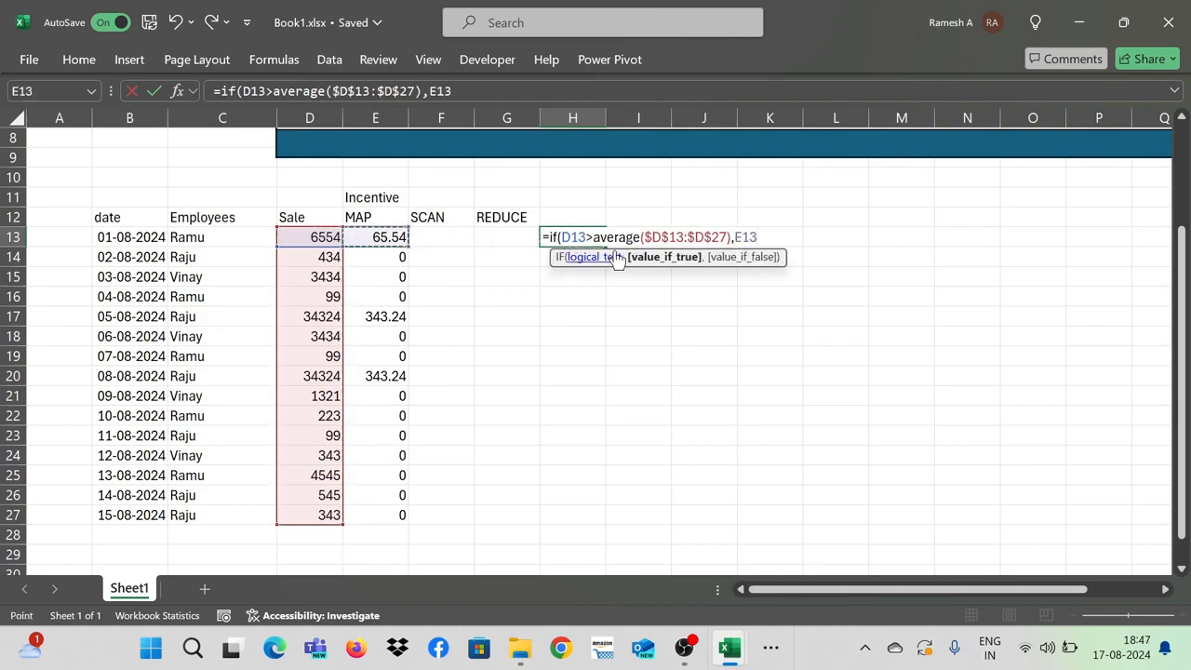
text(*1%,0)
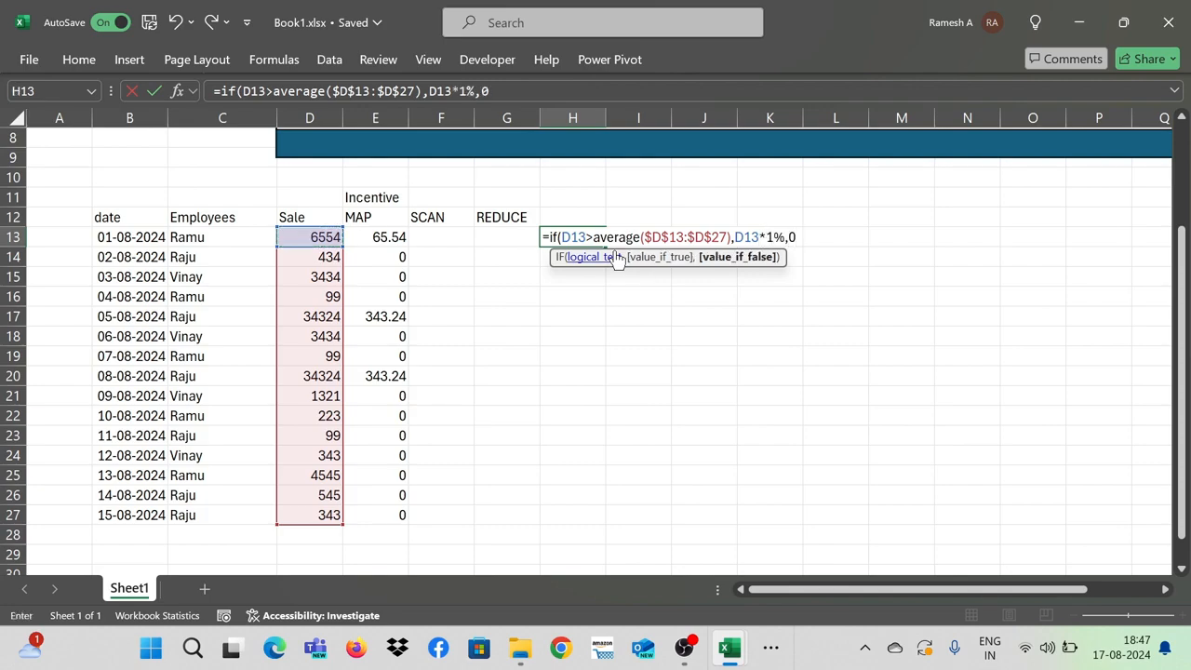
text())
key(Return)
key(Up)
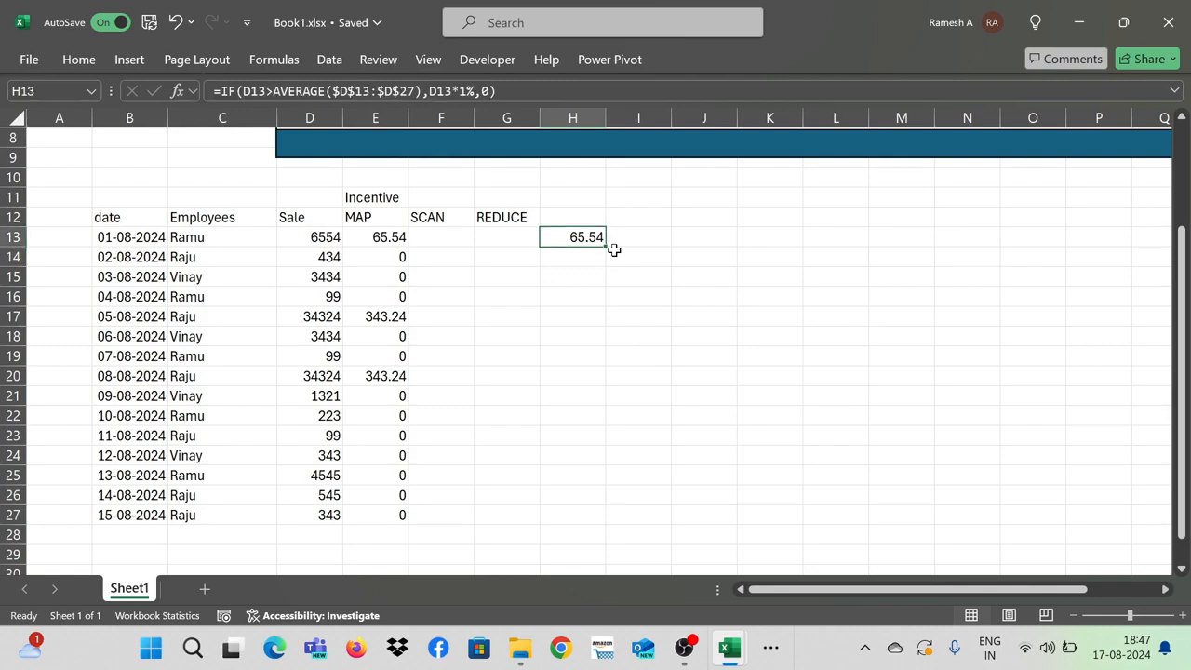
- Fill the IF formula from H13 down through H27
key(shift+Down)
key(shift+Down)
key(shift+Down)
key(shift+Down)
key(shift+Down)
key(shift+Down)
key(shift+Down)
key(shift+Down)
key(shift+Down)
key(shift+Down)
key(shift+Down)
key(shift+Down)
key(shift+Down)
key(shift+Down)
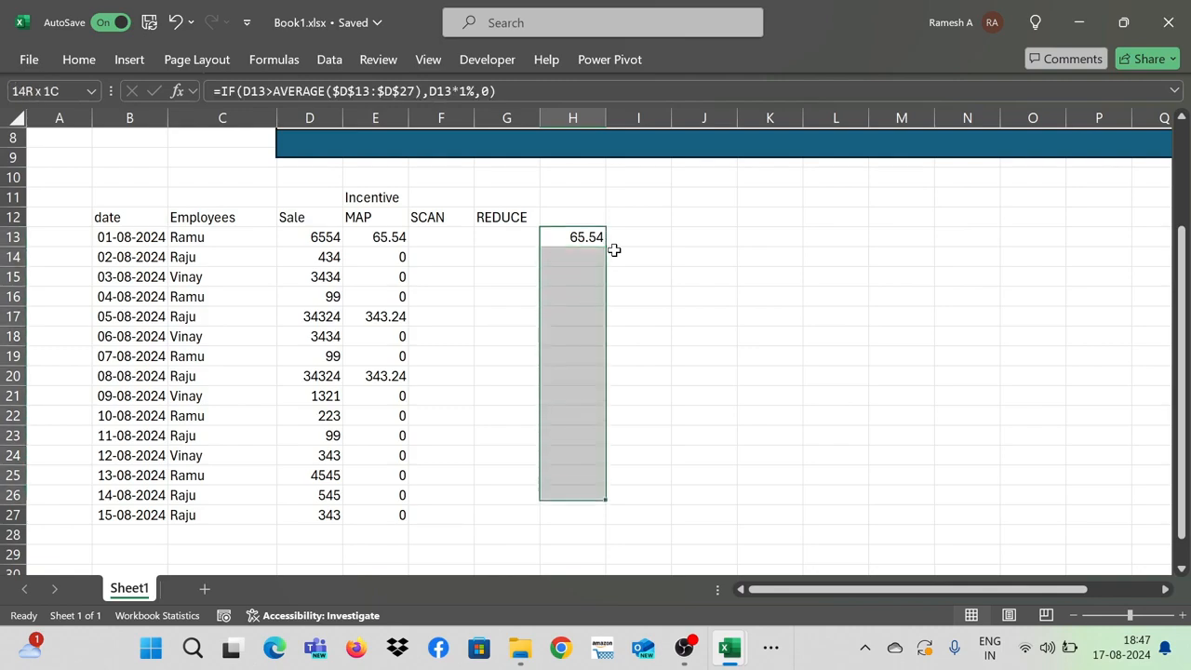
key(ctrl+d)
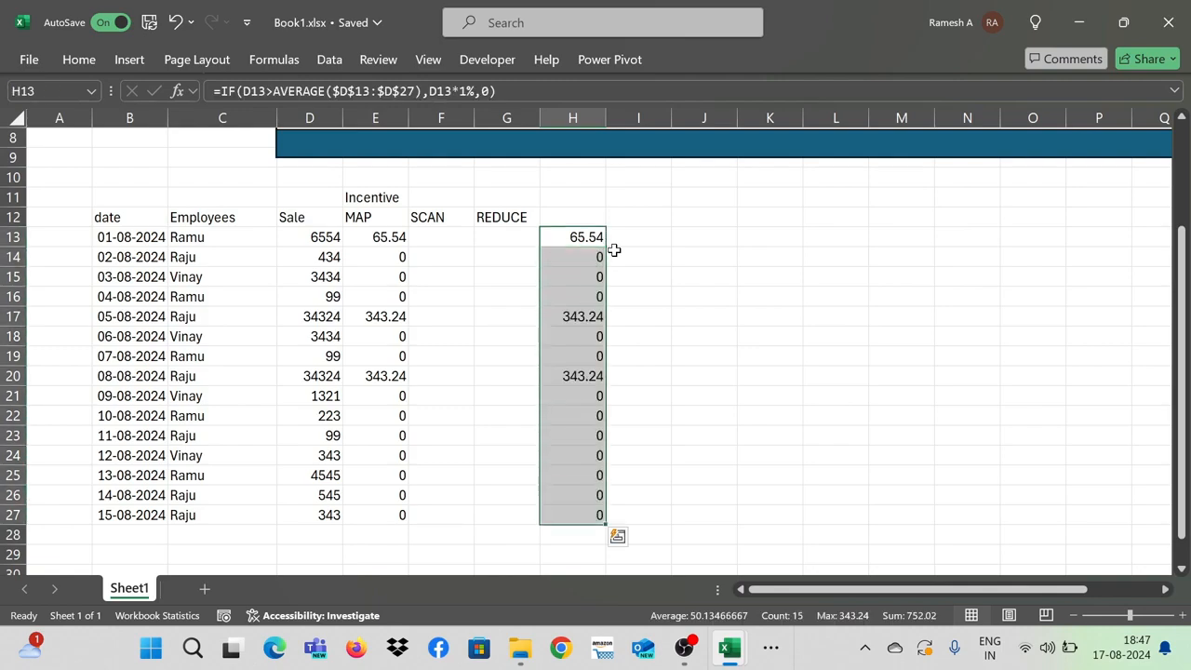
- Check the filled IF formulas from H13 to H19 and compare row 14 with its MAP incentive
key(Down)
key(Up)
key(Down)
key(Down)
key(Down)
key(Down)
key(Down)
key(Down)
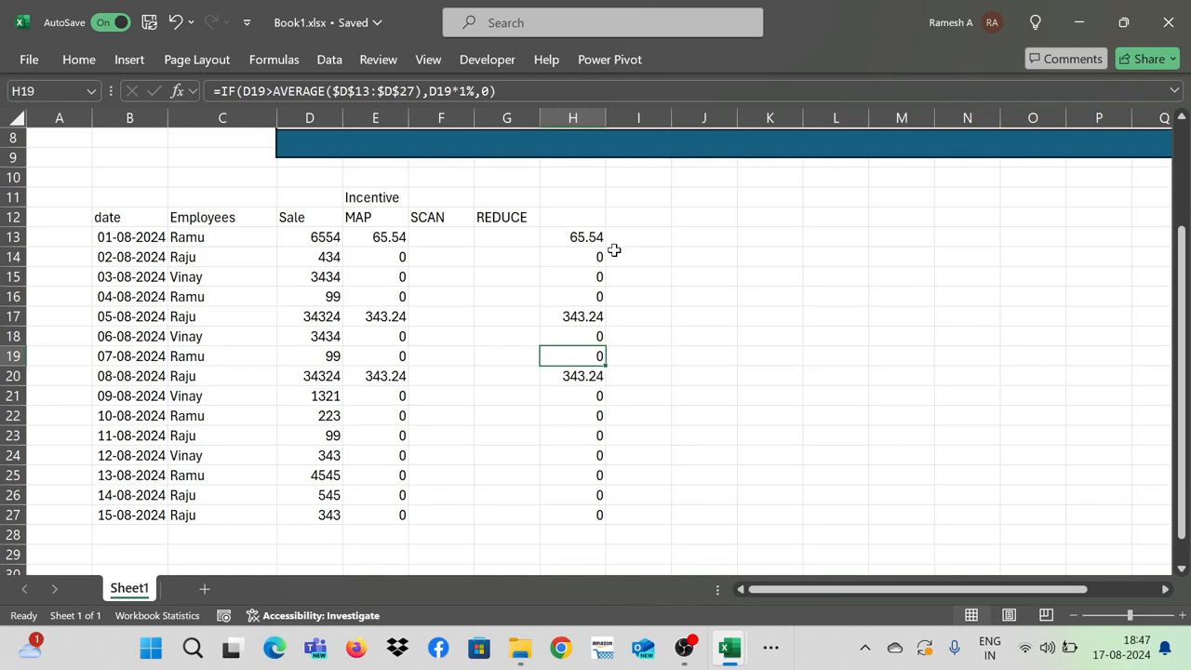
key(Up)
key(Up)
key(Up)
key(Up)
key(Up)
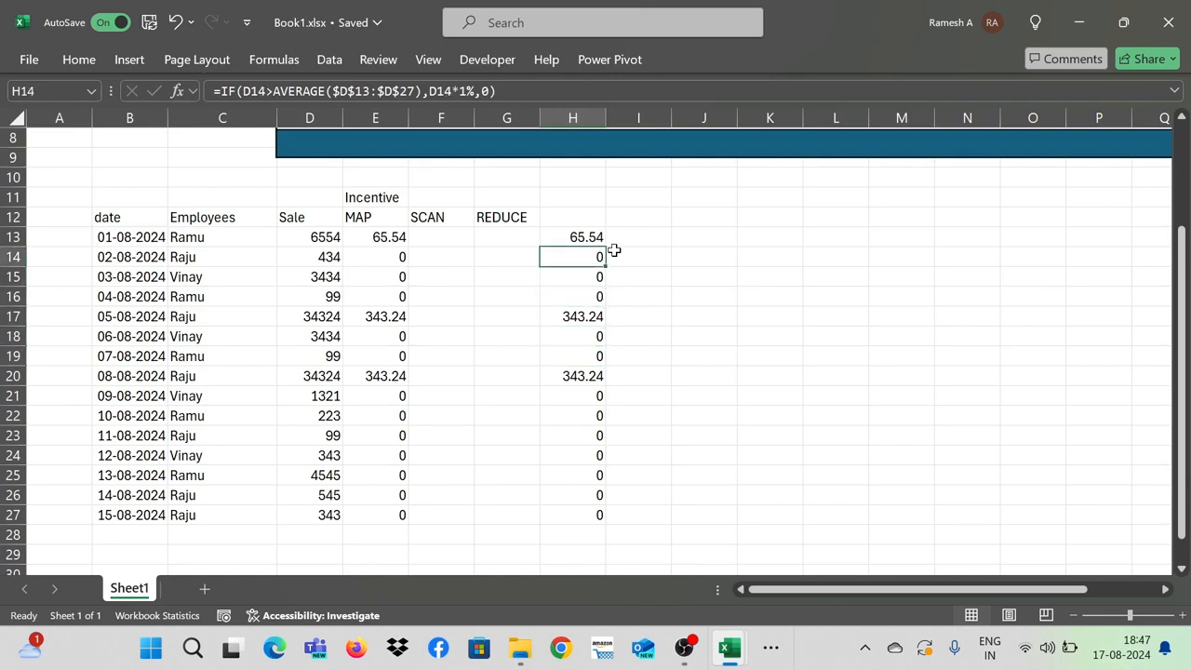
key(Left)
key(Left)
key(Left)
key(Right)
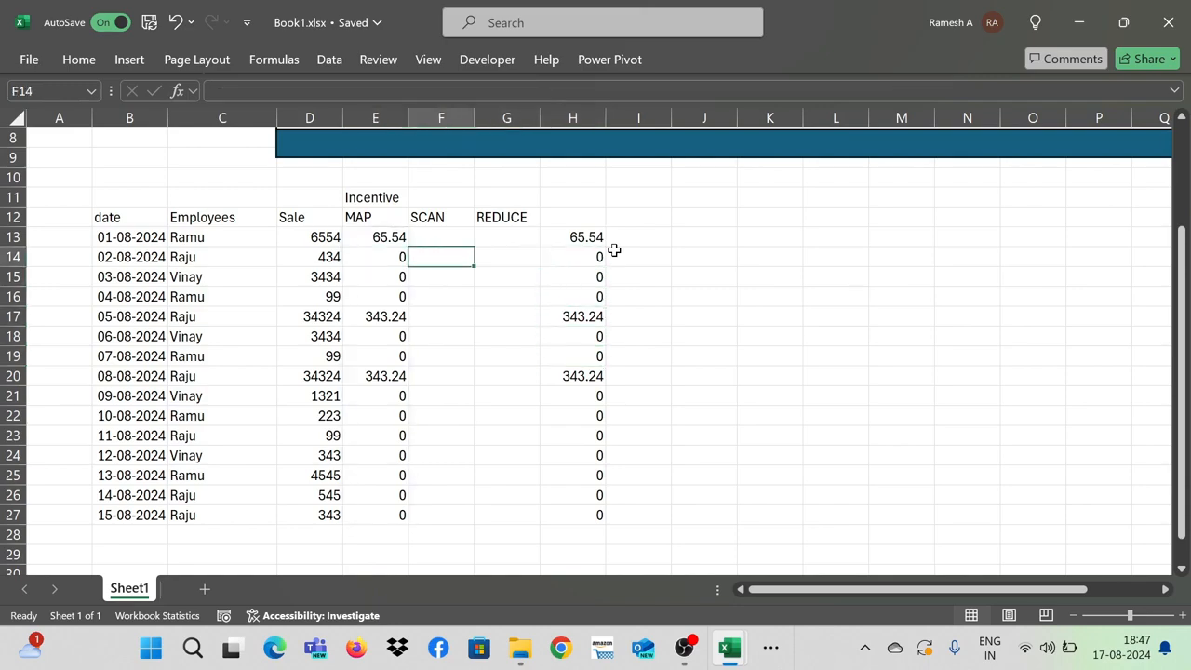
key(Right)
key(Right)
key(Right)
key(Left)
key(Up)
- Examine how the sale reference changes from row to row in the IF formulas down column H to H26
key(Down)
key(Down)
key(Down)
key(Down)
key(Down)
key(Down)
key(Down)
key(Down)
key(Down)
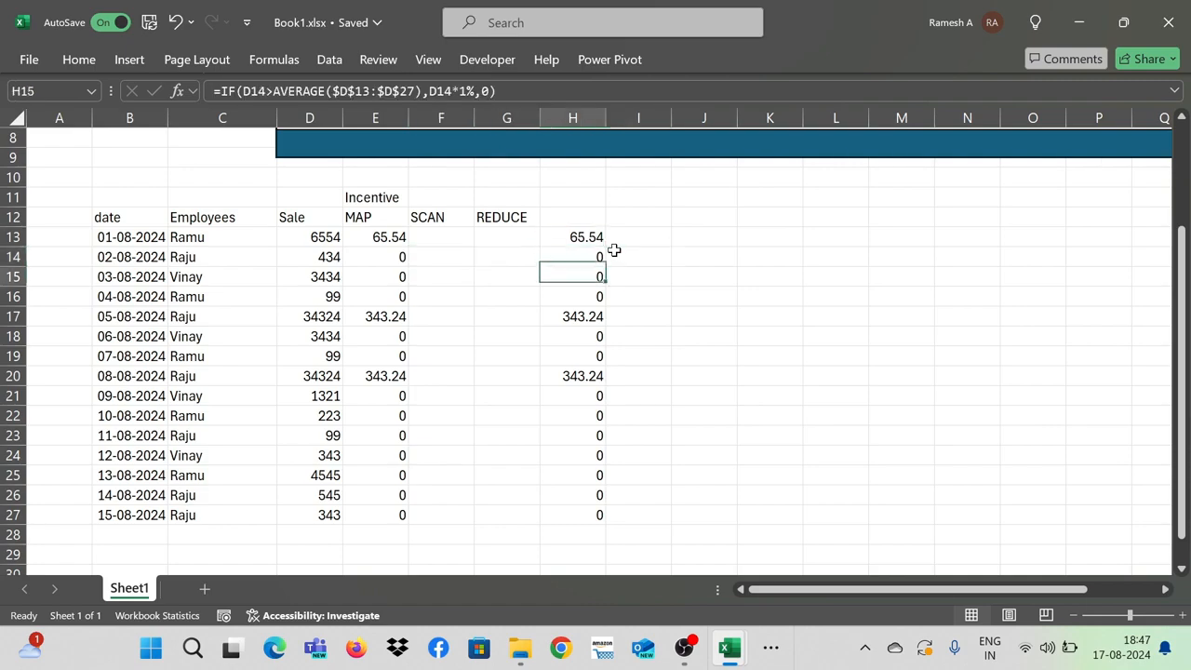
key(Down)
key(Down)
key(Down)
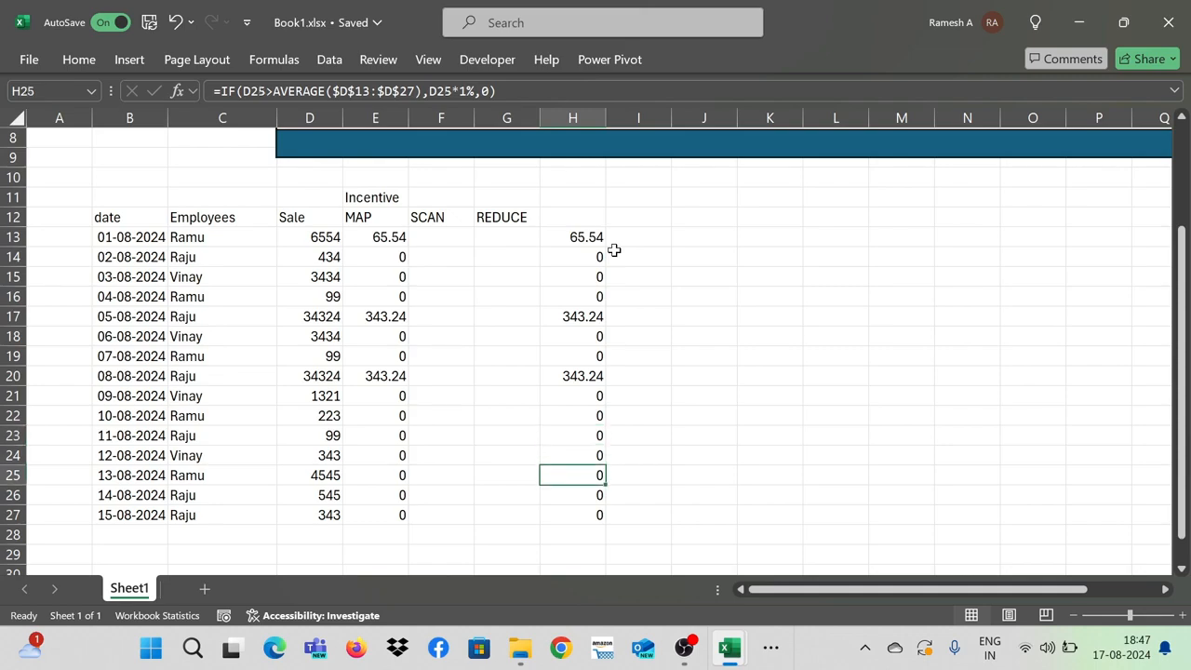
key(Down)
key(ctrl+shift+Up)
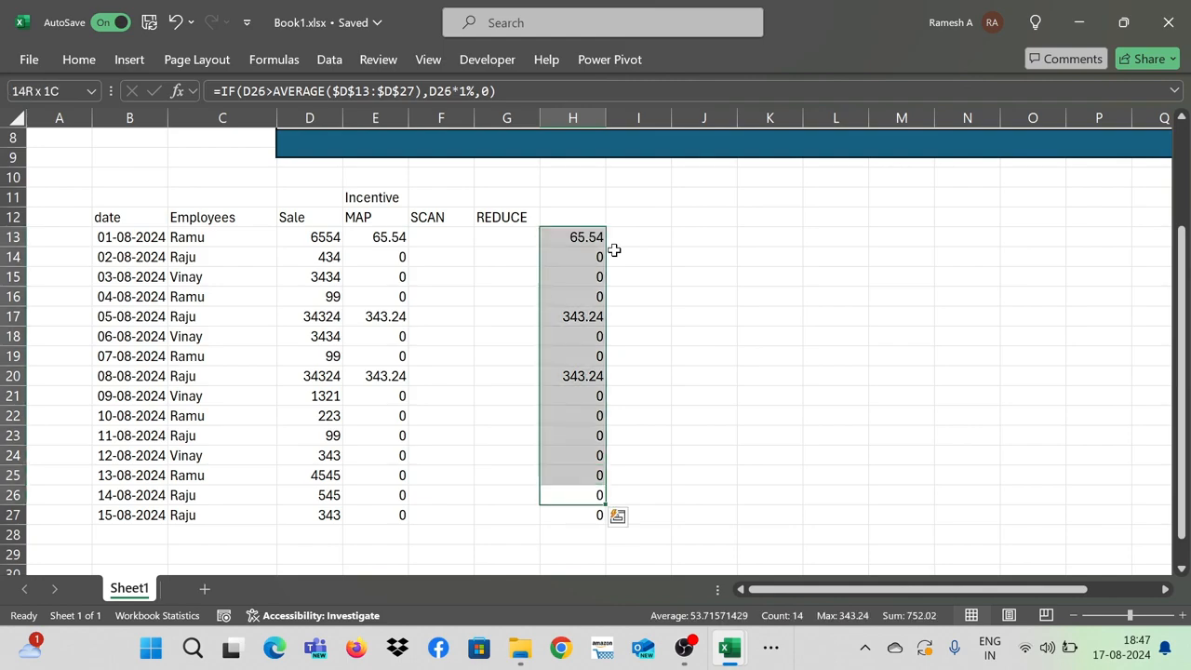
key(Up)
key(Up)
key(Up)
key(Up)
key(Up)
key(Down)
key(Down)
key(Down)
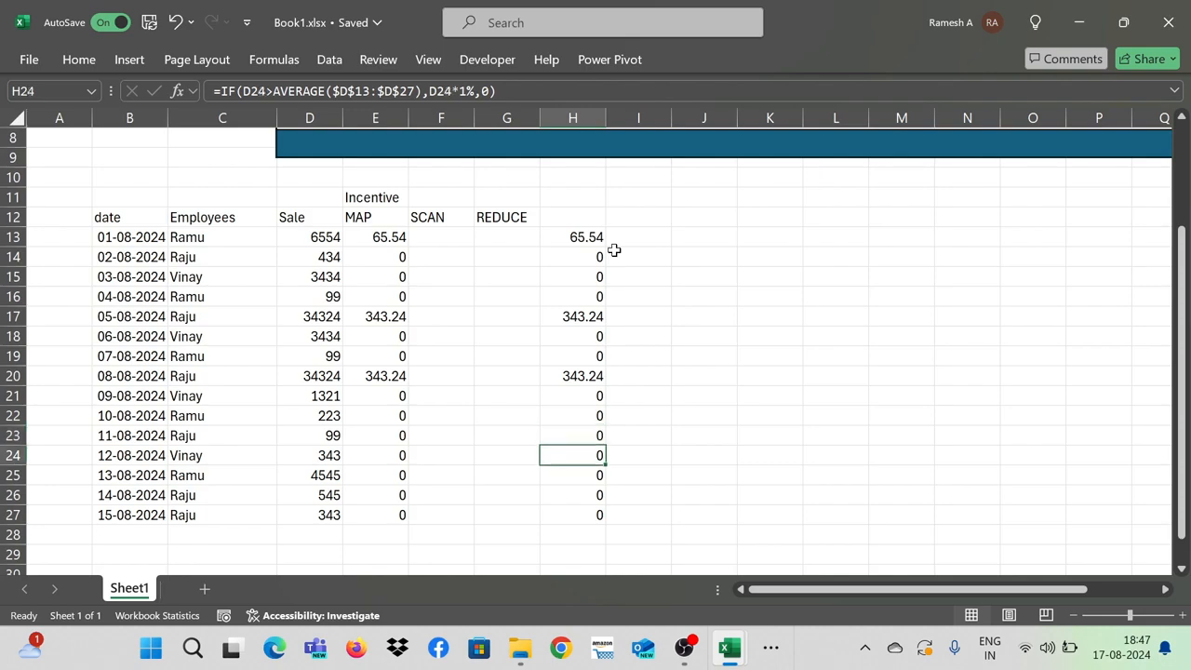
key(Up)
key(Up)
key(Up)
key(Up)
key(Up)
key(Up)
key(Up)
key(Up)
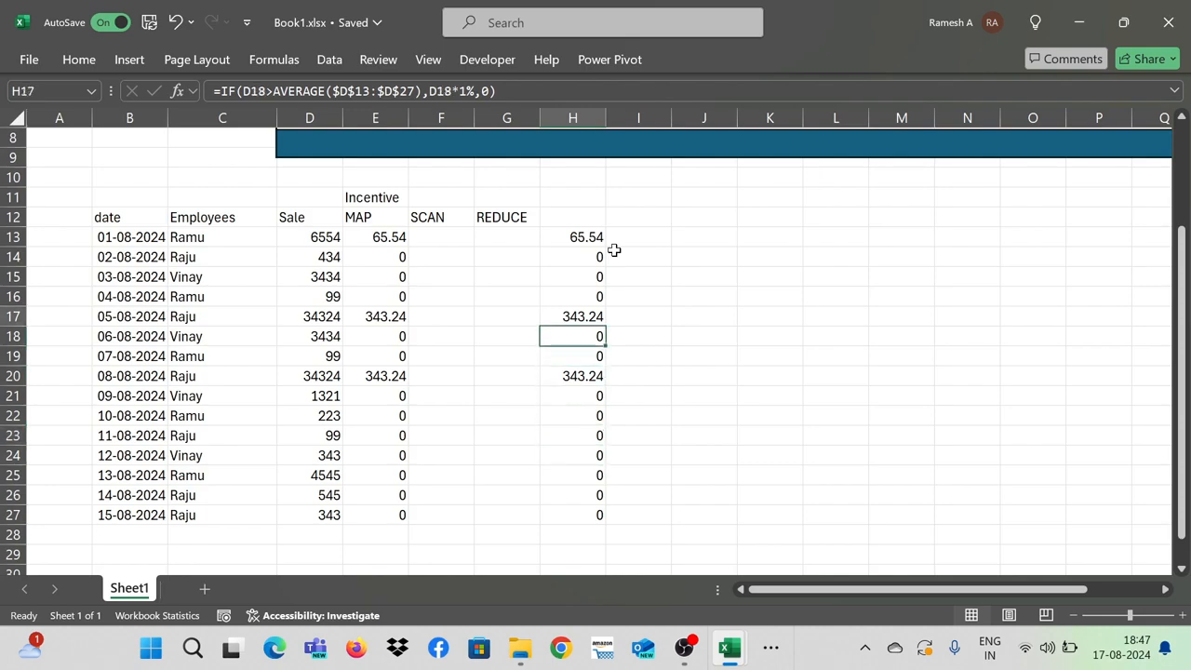
key(Up)
- Inspect the single MAP formula in E13 and its spilled cells down to E22
key(Left)
key(Left)
key(Left)
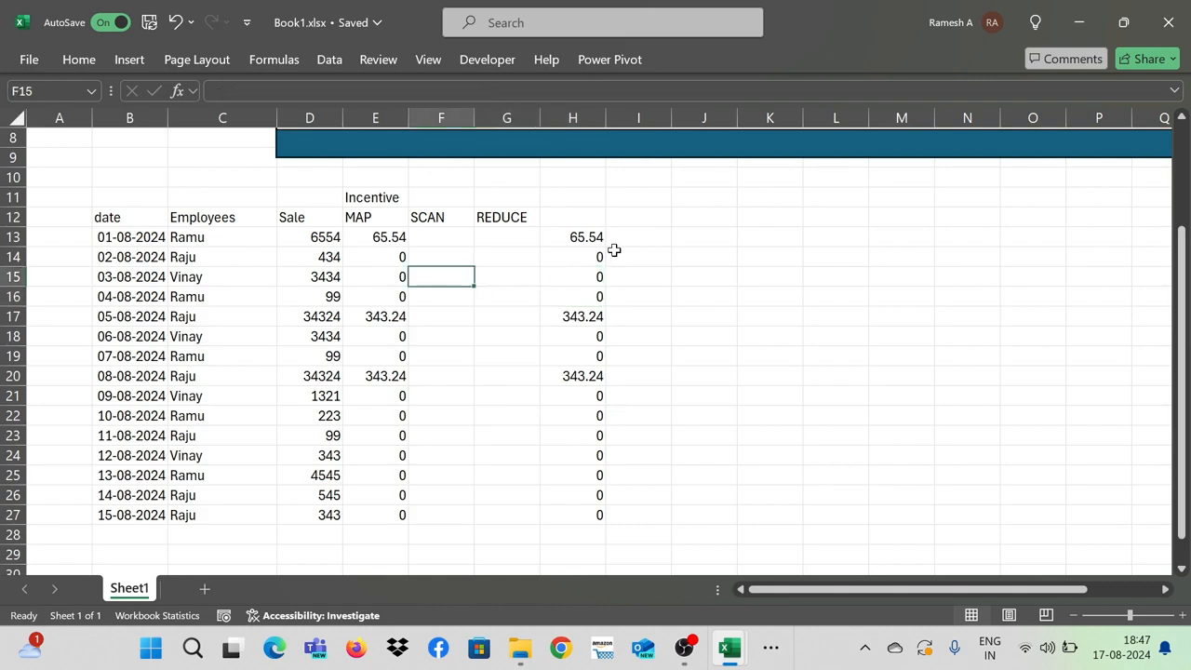
key(Up)
key(Up)
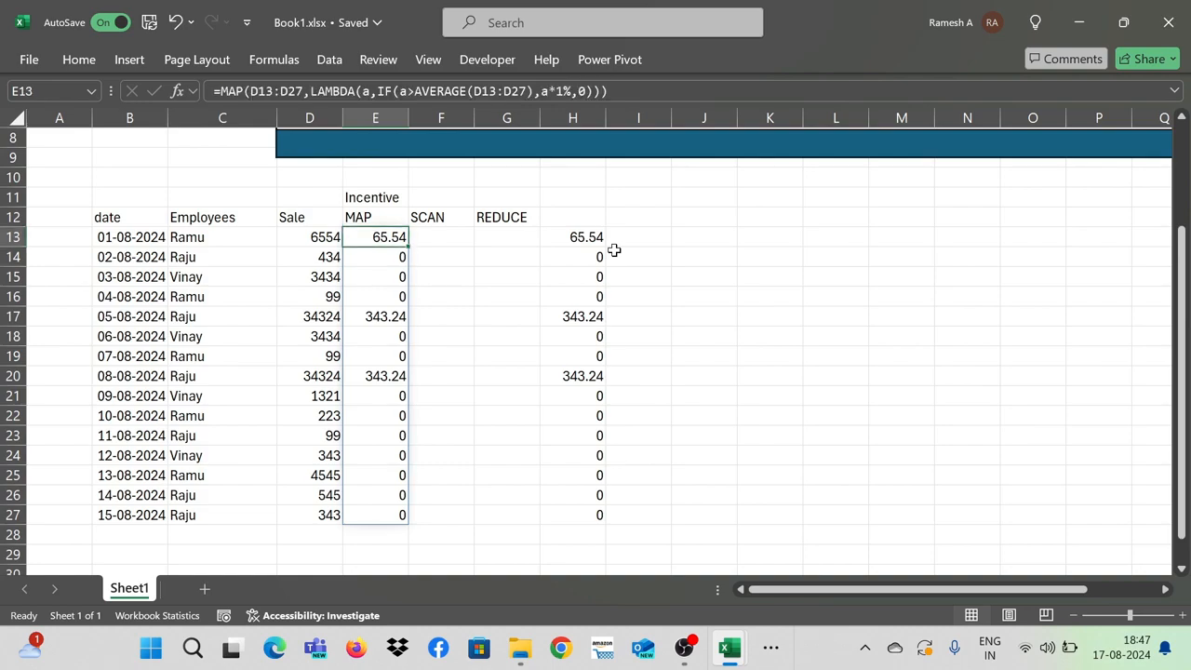
key(Down)
key(Down)
key(Down)
key(Up)
key(Up)
key(Up)
key(Down)
key(Down)
key(Down)
key(Down)
key(Down)
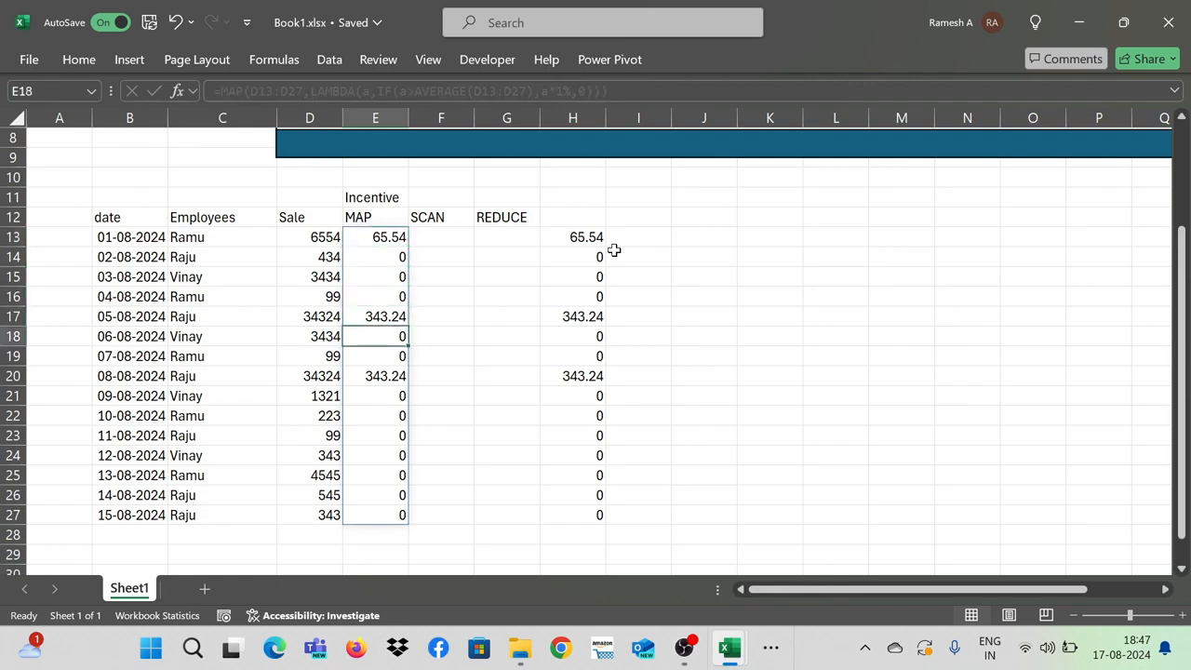
key(Down)
key(Down)
key(Down)
key(Down)
key(Down)
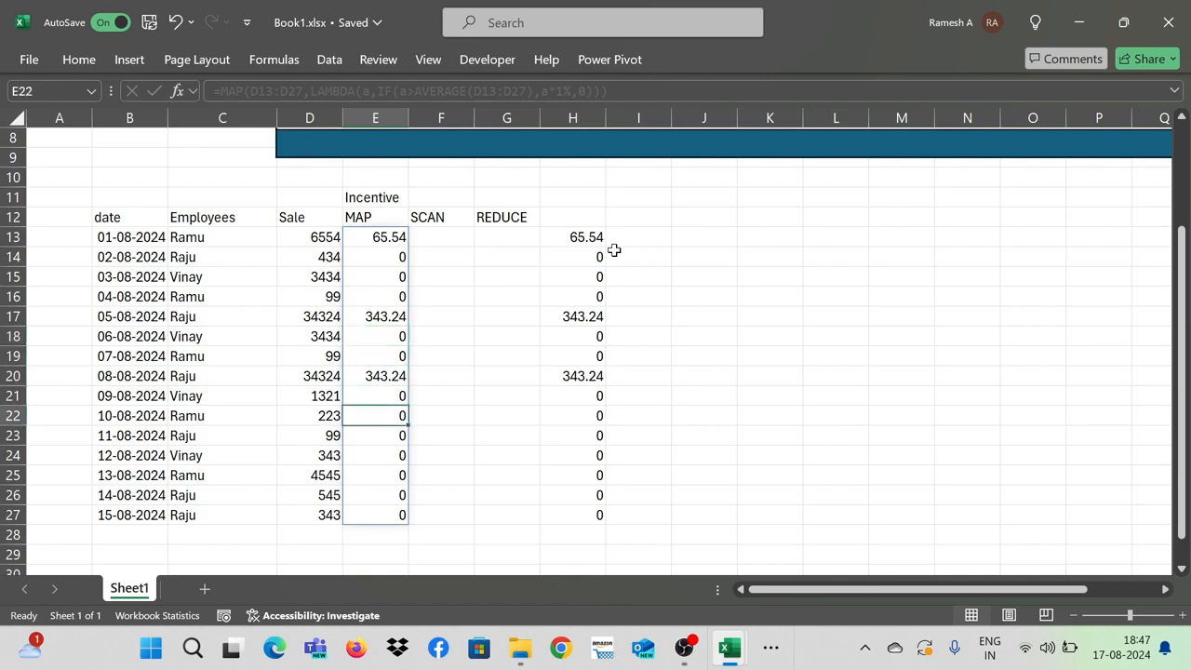
- Compare the IF formula's incentive in H20 with the MAP incentive in the same row
key(Right)
key(Right)
key(Right)
key(Right)
key(Up)
key(Up)
key(Left)
key(Up)
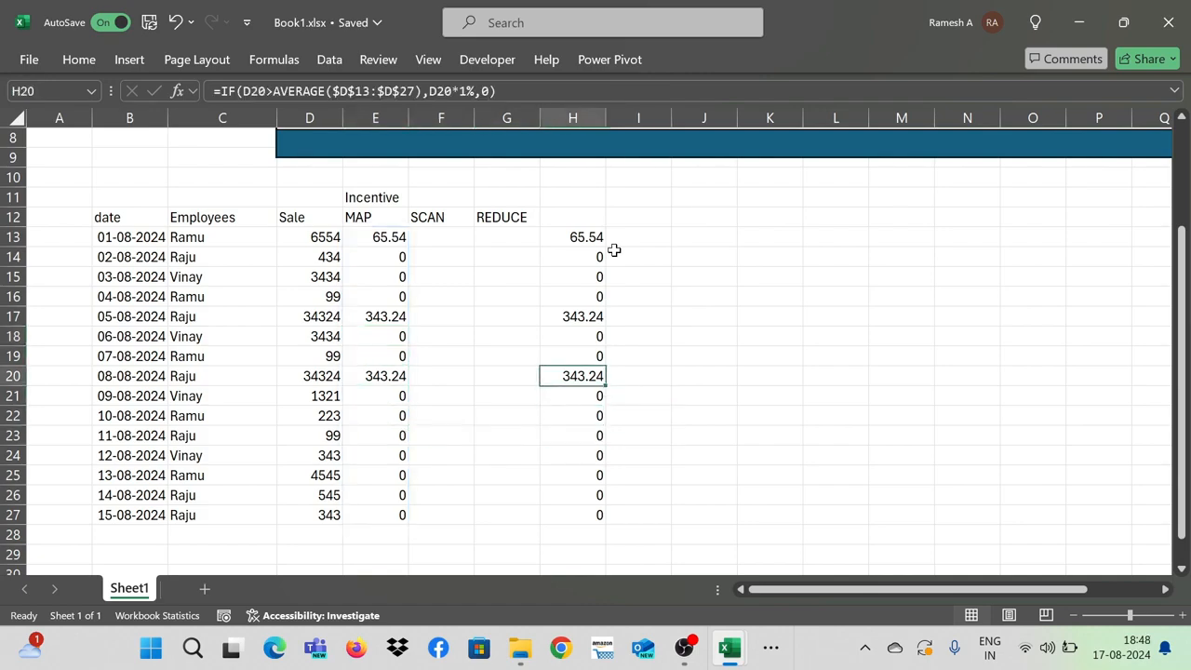
key(Left)
key(Left)
key(Left)
key(Right)
key(Right)
key(Right)
key(Left)
key(Left)
key(Left)
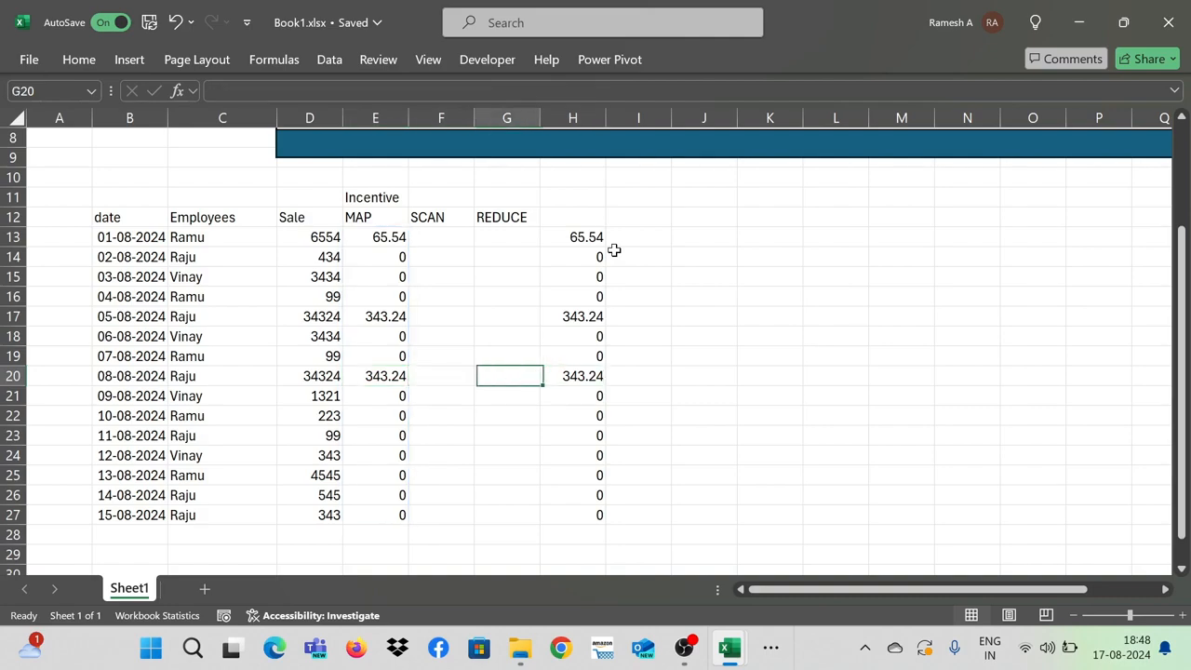
key(Right)
key(Right)
key(Right)
key(Right)
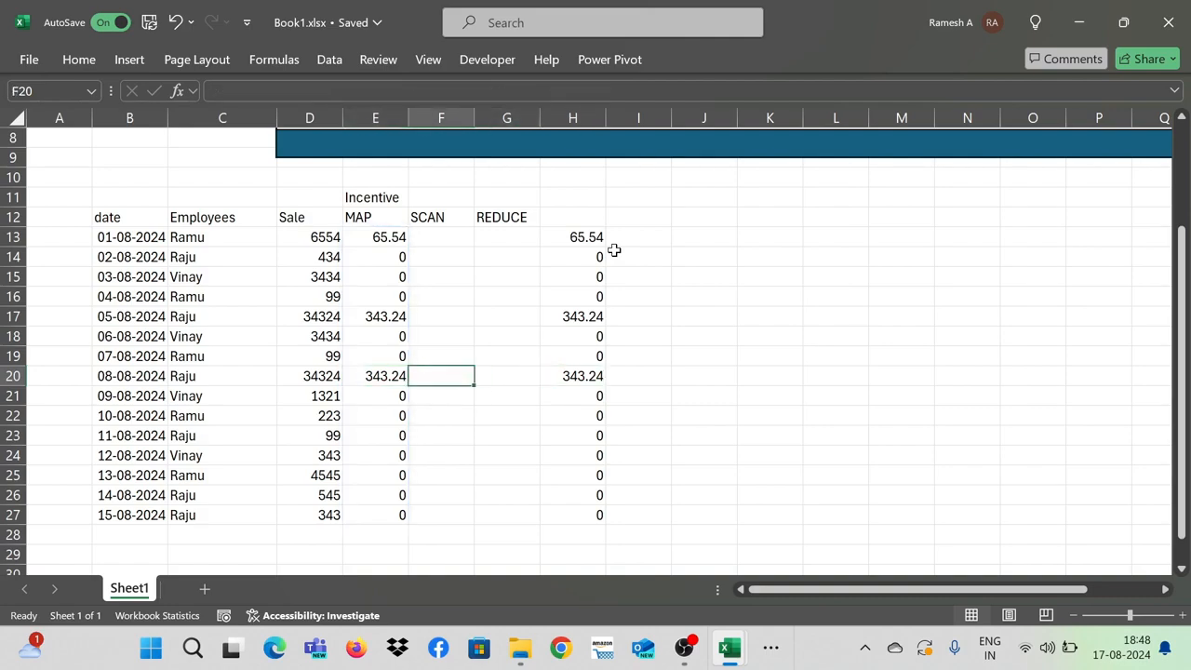
key(Left)
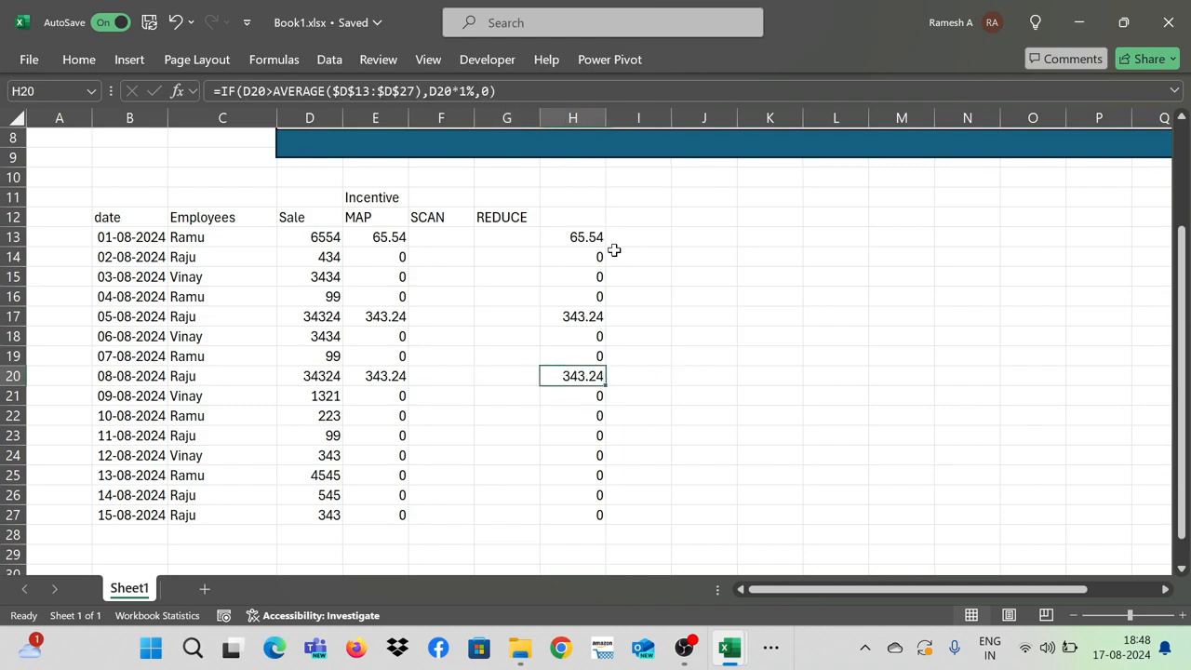
- Inspect the spilled MAP formula behind the incentive in E20
key(Left)
key(Left)
key(Left)
key(Left)
key(Right)
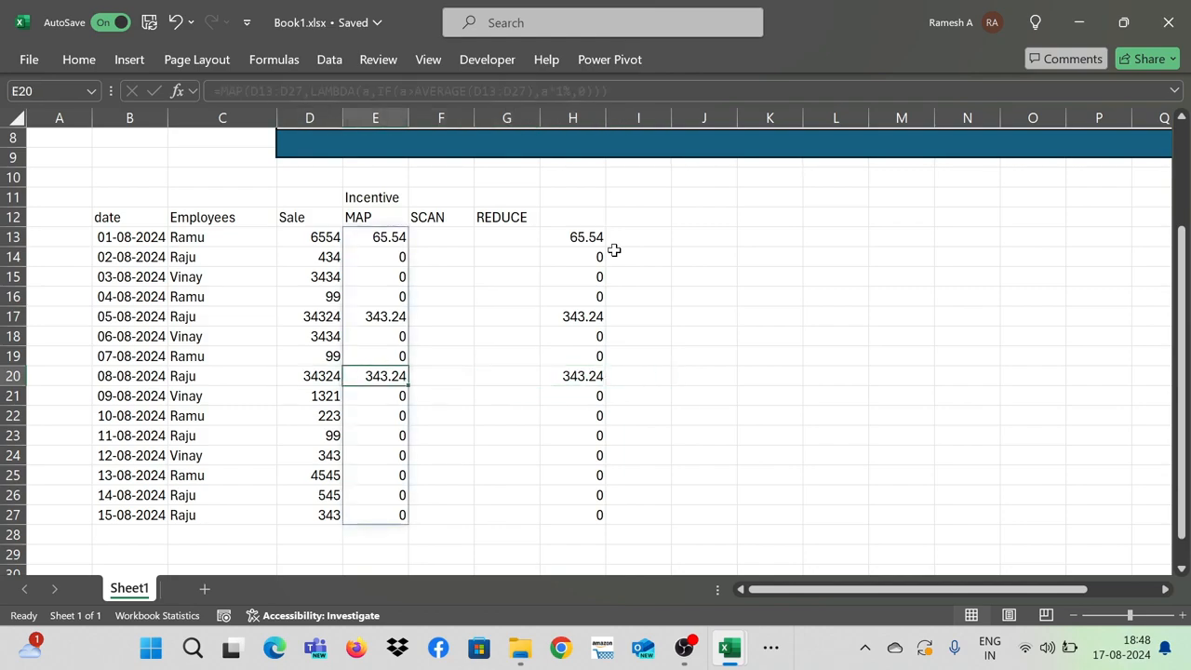
- Review the full range of filled-down IF formulas in H13:H27 and check the one in H15
key(Right)
key(Up)
key(Up)
key(Up)
key(Up)
key(Up)
key(Up)
key(Up)
key(Up)
key(Up)
key(Down)
key(Down)
key(Right)
key(Up)
key(Down)
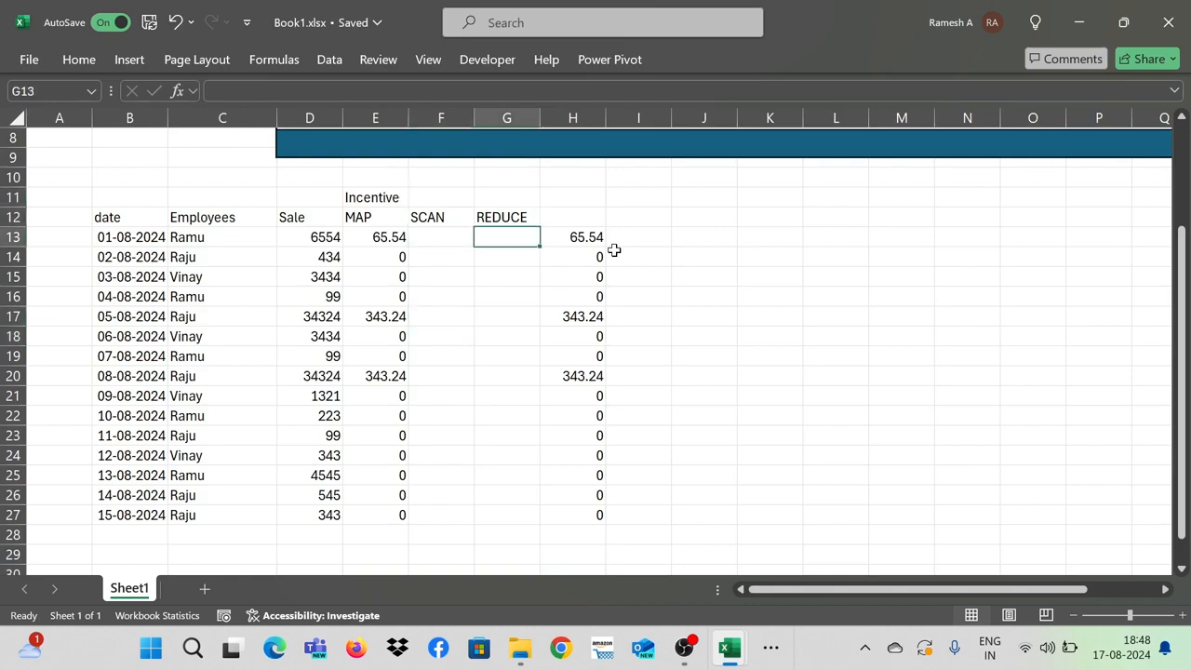
key(Right)
key(ctrl+shift+Down)
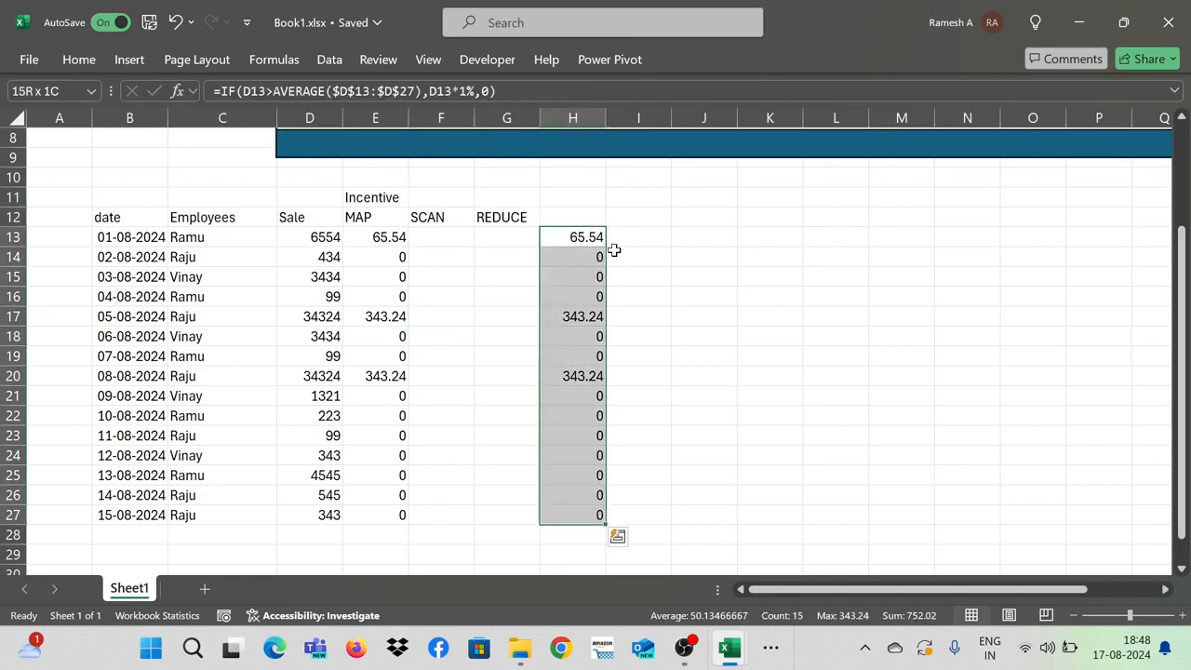
key(Down)
key(Down)
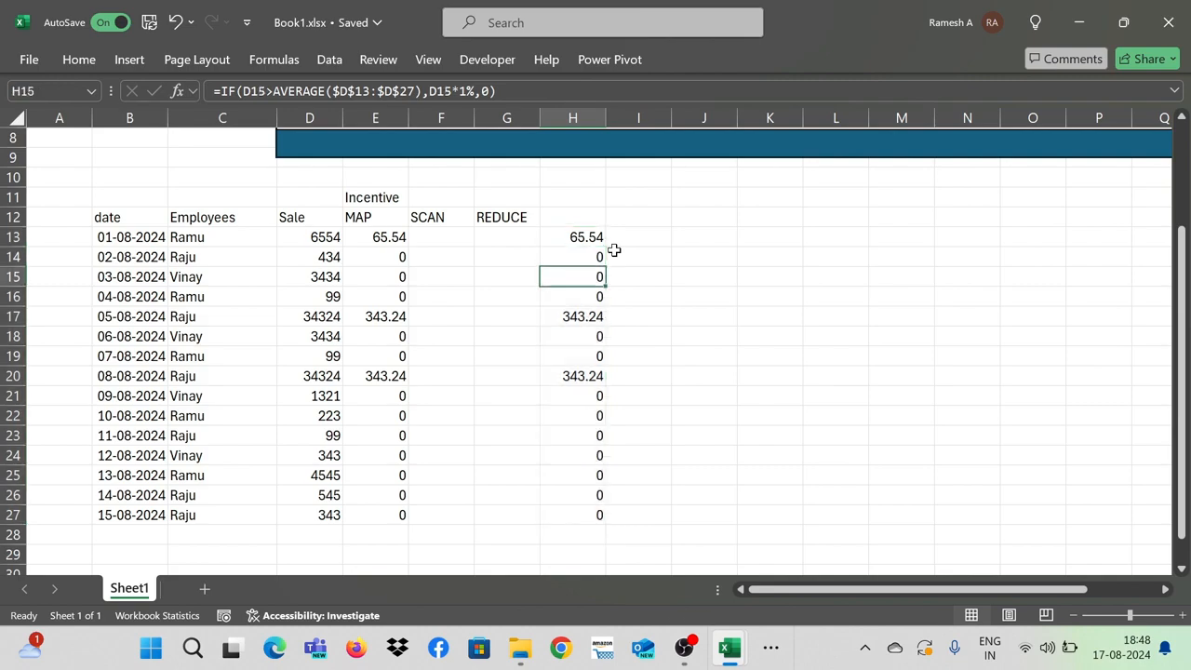
- Check where the data ends in the Sale, MAP and IF columns by selecting each upward from the sheet's last row
key(Left)
key(Left)
key(Left)
key(Left)
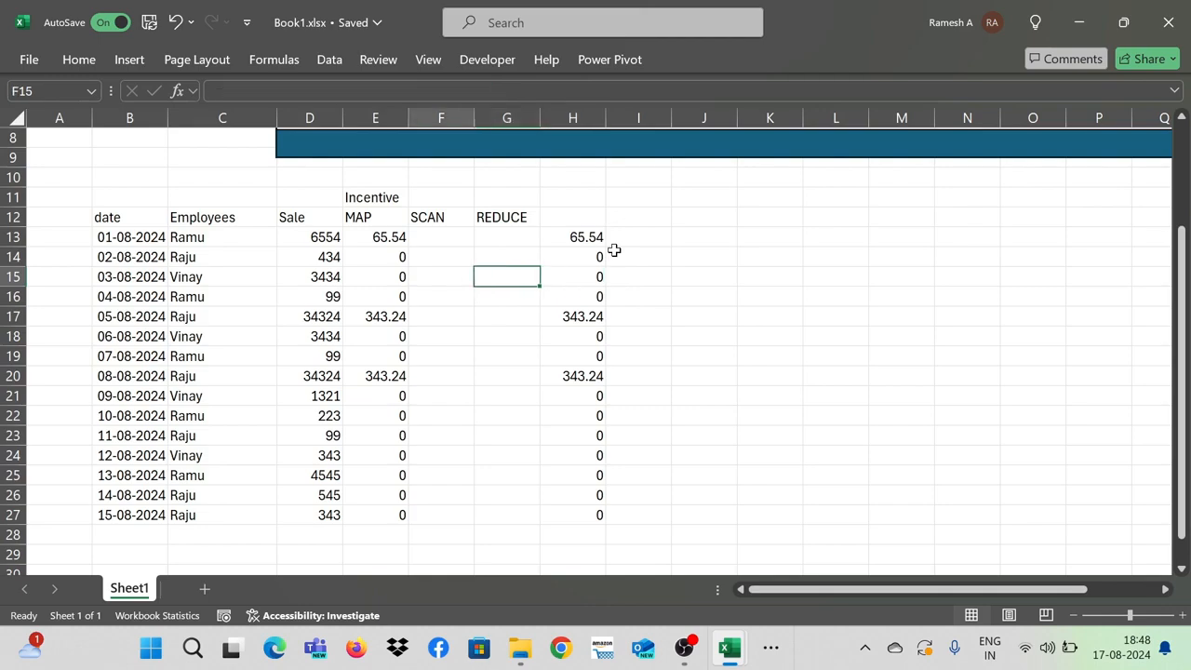
key(Right)
key(ctrl+Down)
key(Down)
key(Down)
key(Down)
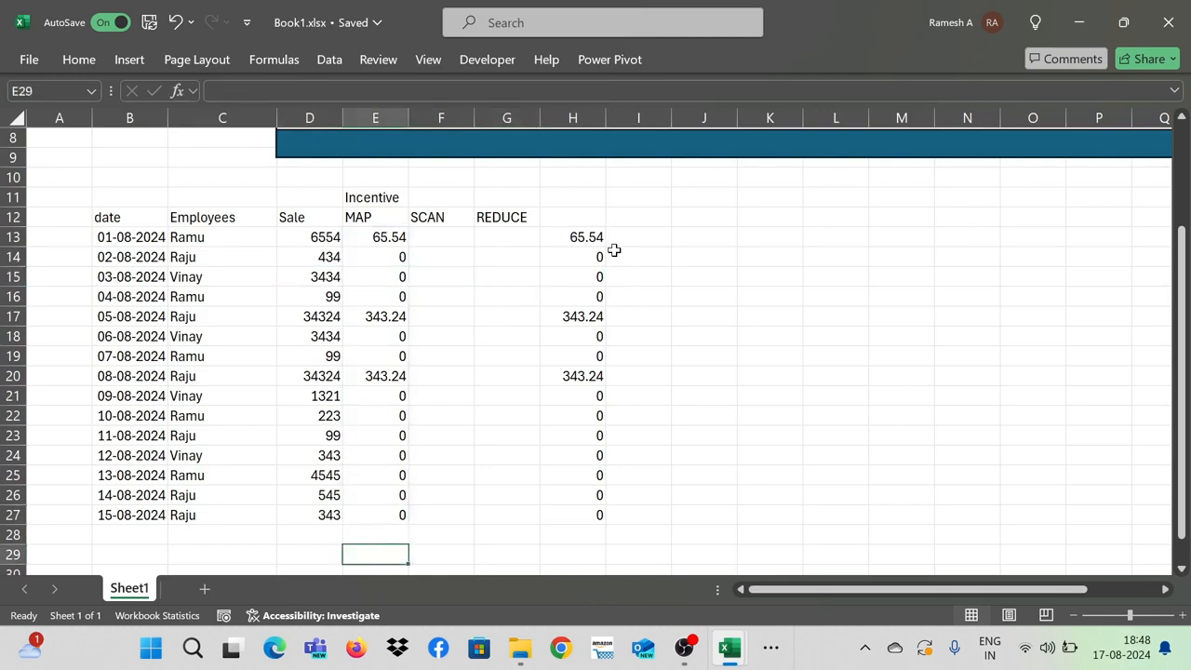
key(ctrl+Down)
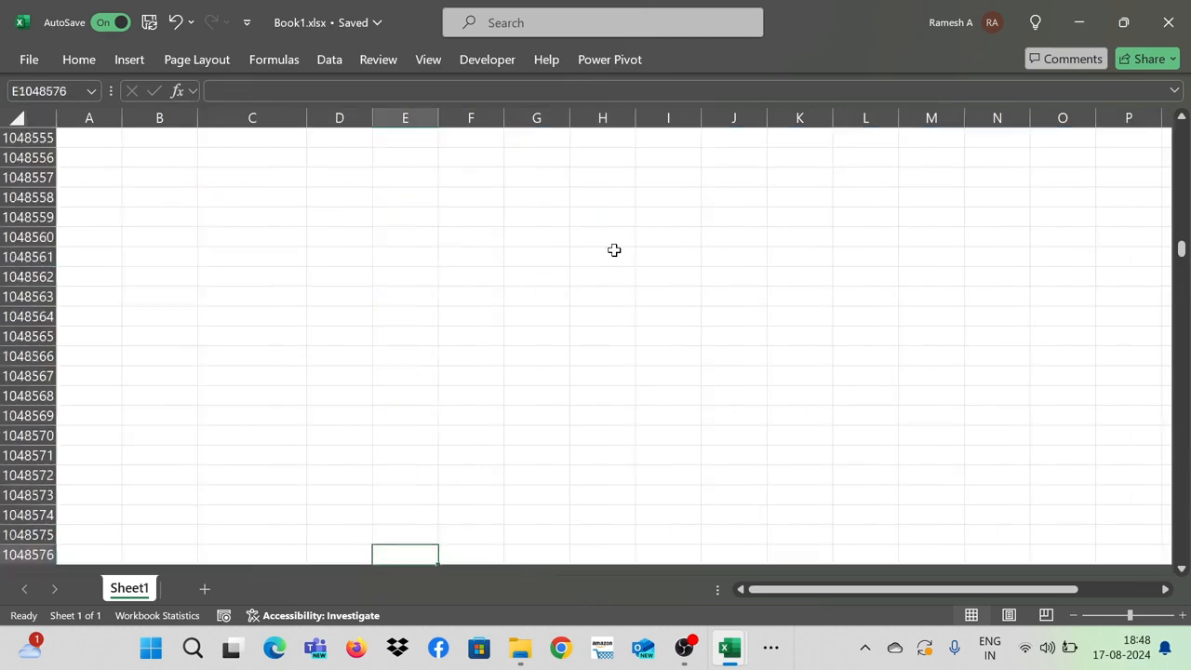
key(Left)
key(ctrl+shift+Up)
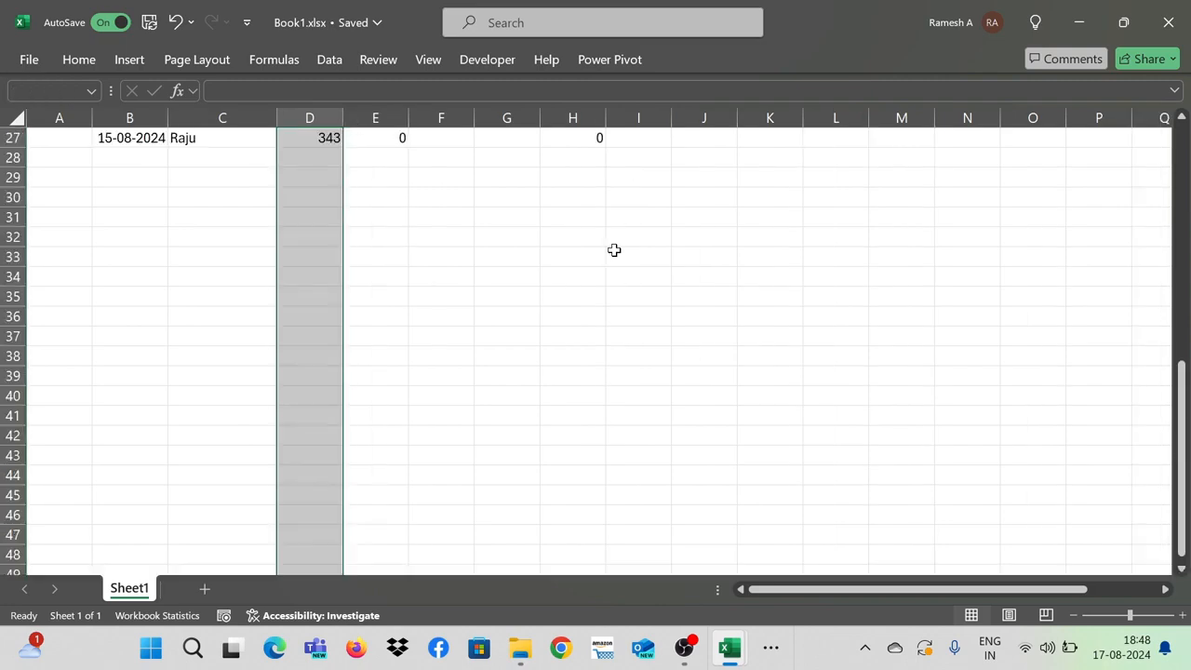
key(Right)
key(ctrl+shift+Up)
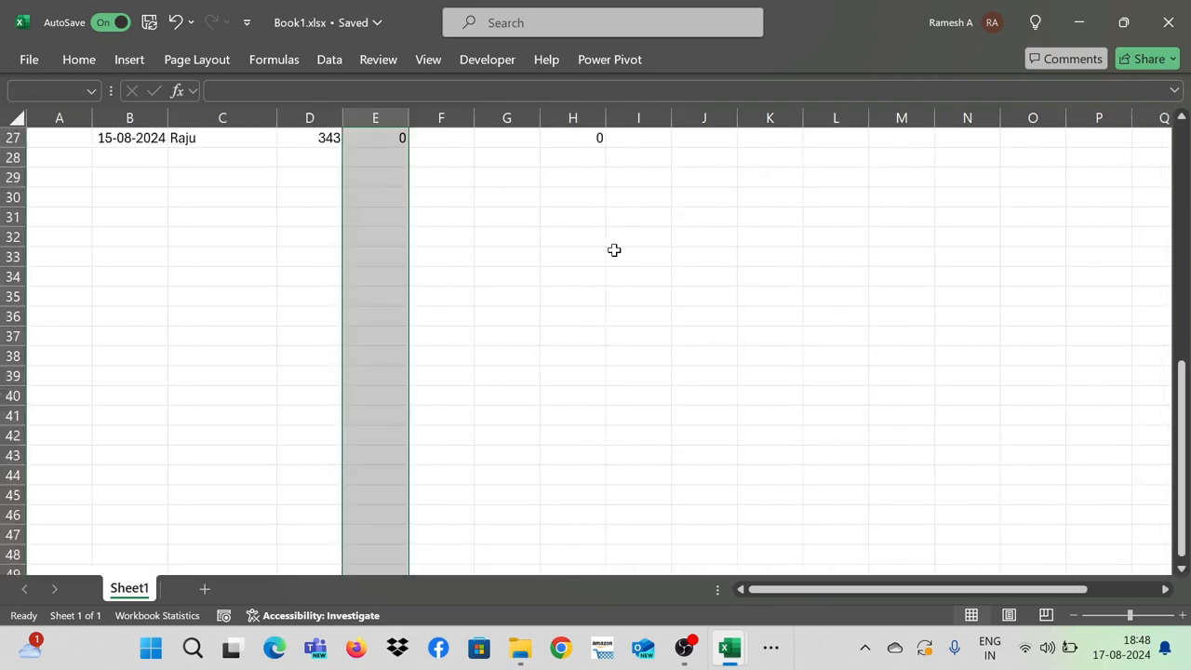
key(Right)
key(Right)
key(Right)
key(ctrl+shift+Up)
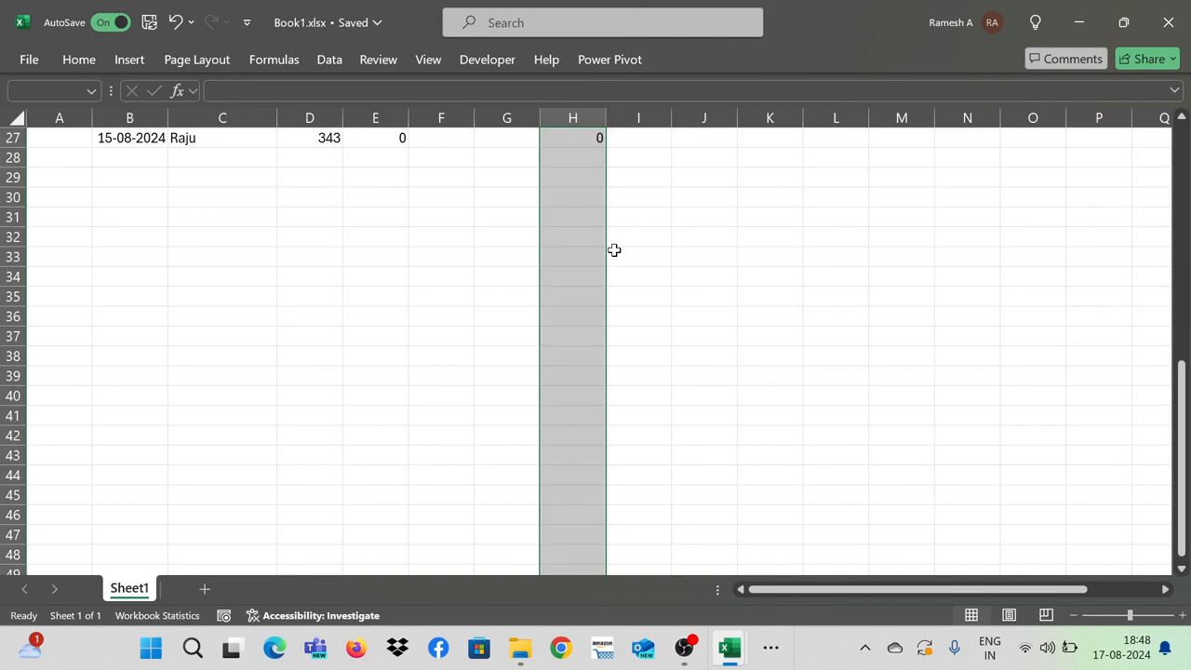
- Look over the IF formulas in column H from the last row up past the headings and back to H15
key(ctrl+Up)
key(Up)
key(Up)
key(Up)
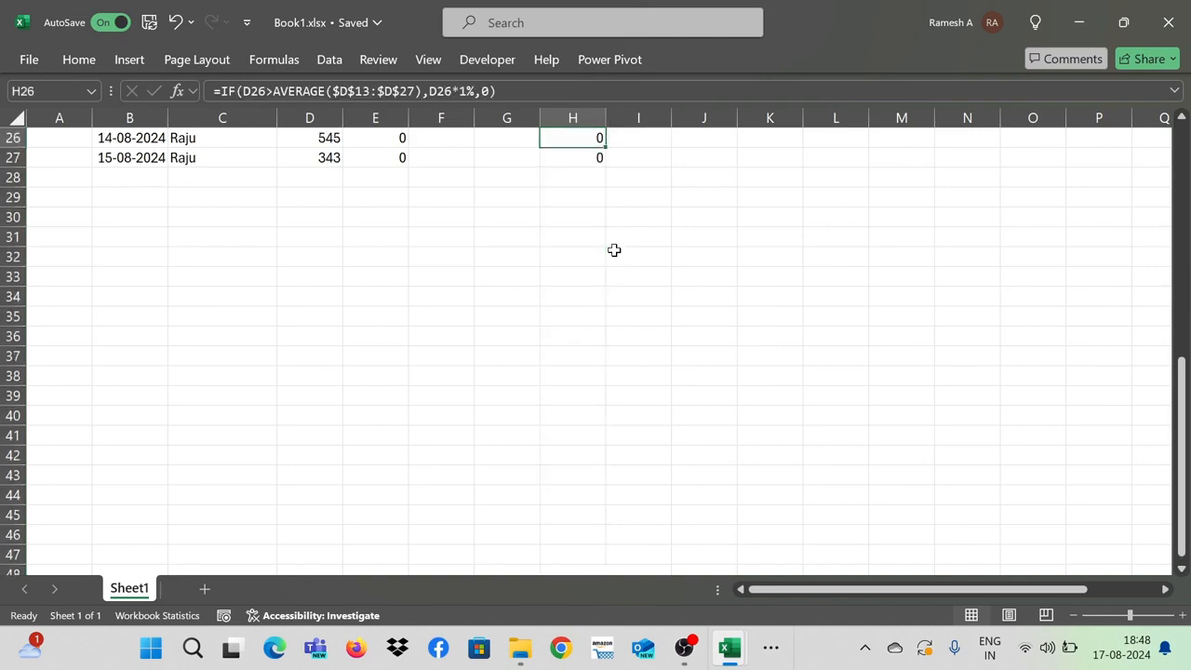
key(Up)
key(Up)
key(Up)
key(Up)
key(Up)
key(Up)
key(Up)
key(Up)
key(Up)
key(Up)
key(Up)
key(Up)
key(Up)
key(Up)
key(Up)
key(Up)
key(Up)
key(Up)
key(Down)
key(Down)
key(Down)
key(Down)
key(Down)
key(Down)
key(Down)
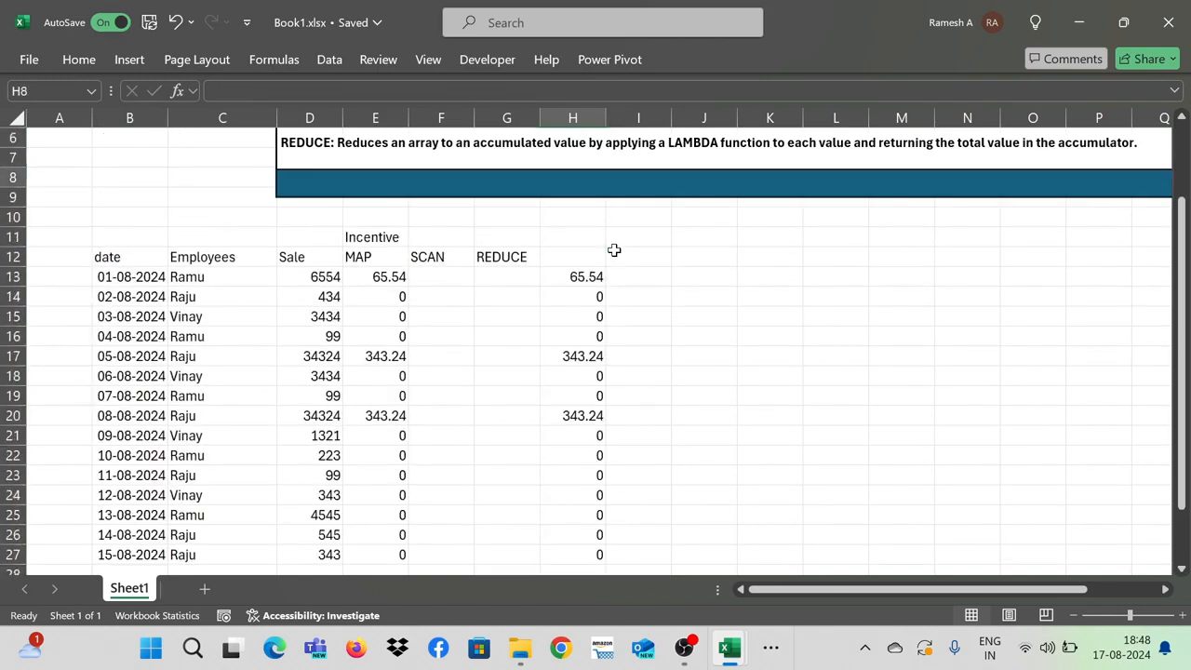
key(Down)
key(Down)
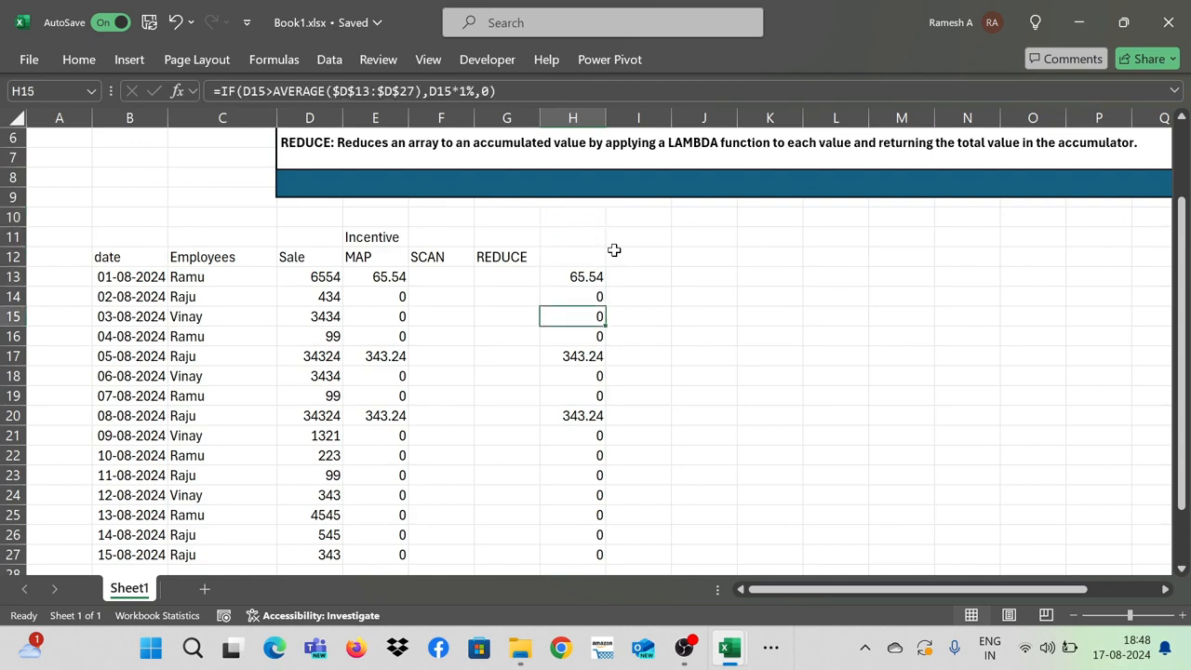
- Examine how the single MAP formula in E13 processes the Sale range D13:D27 and fills the incentive column
key(Left)
key(Left)
key(Up)
key(Up)
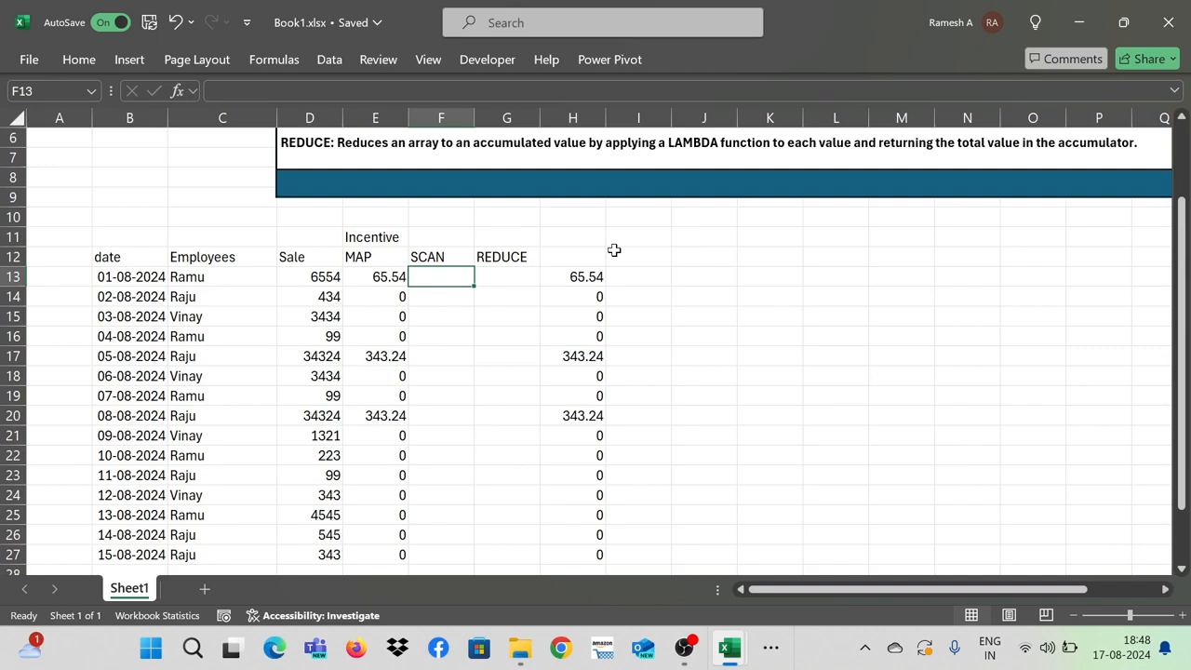
key(Left)
key(Right)
key(Left)
key(Left)
key(ctrl+shift+Down)
key(ctrl+Up)
key(Down)
key(Right)
key(Left)
key(Right)
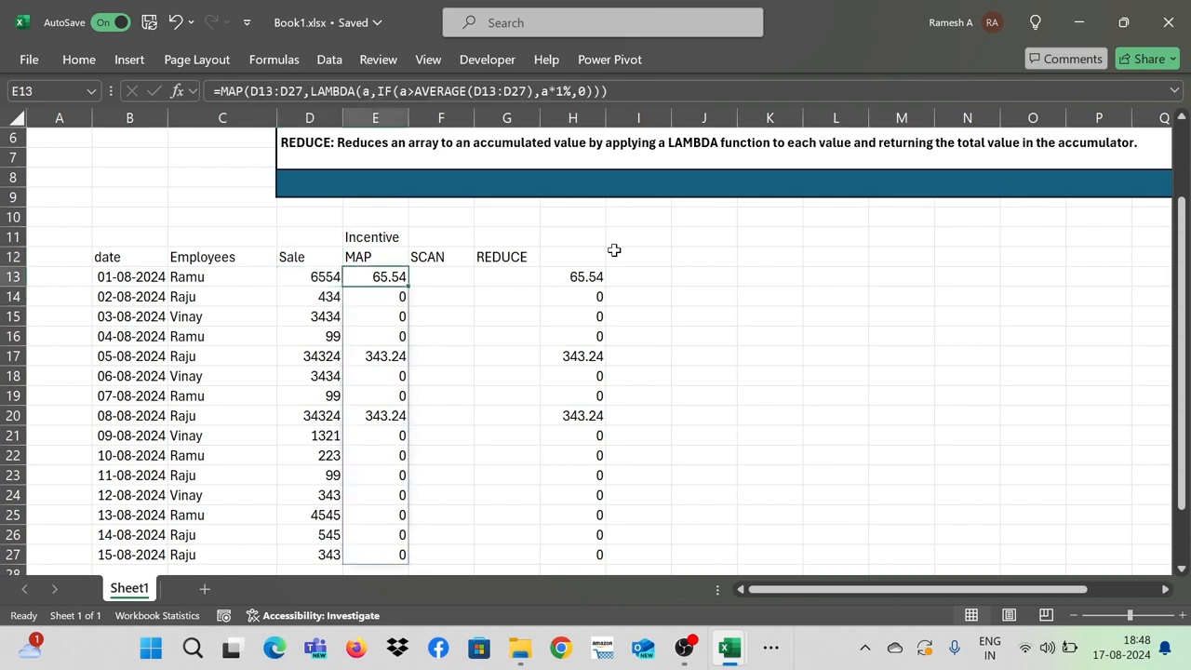
key(ctrl+shift+Down)
key(Down)
key(Left)
key(Up)
key(Right)
key(Left)
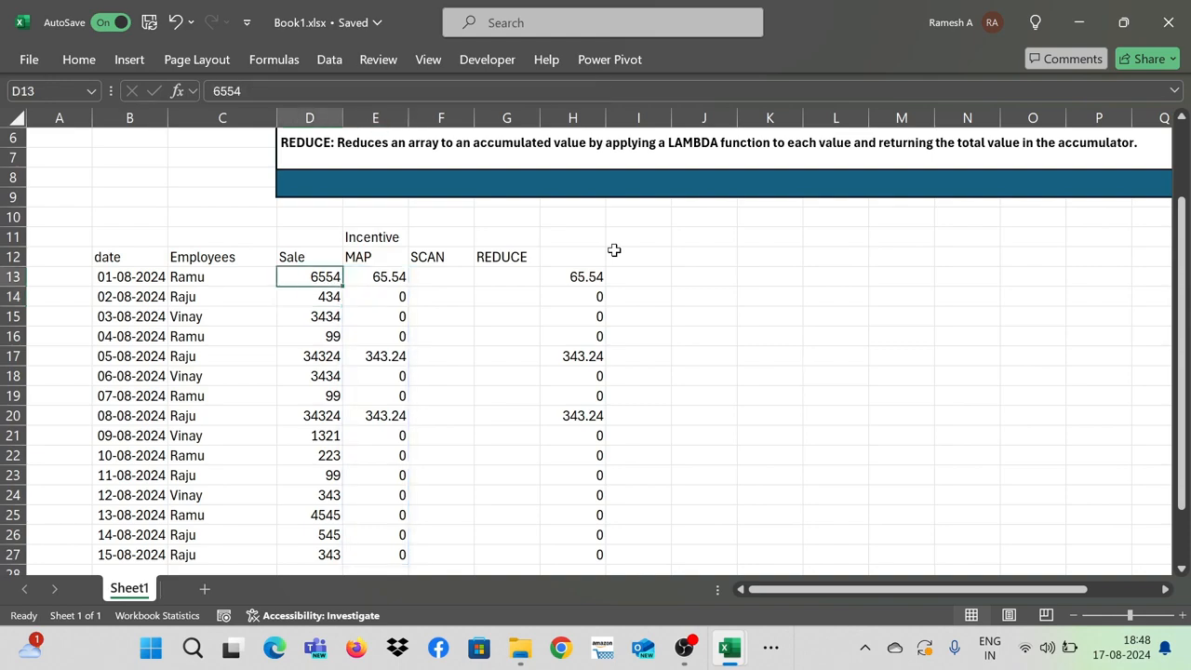
key(Right)
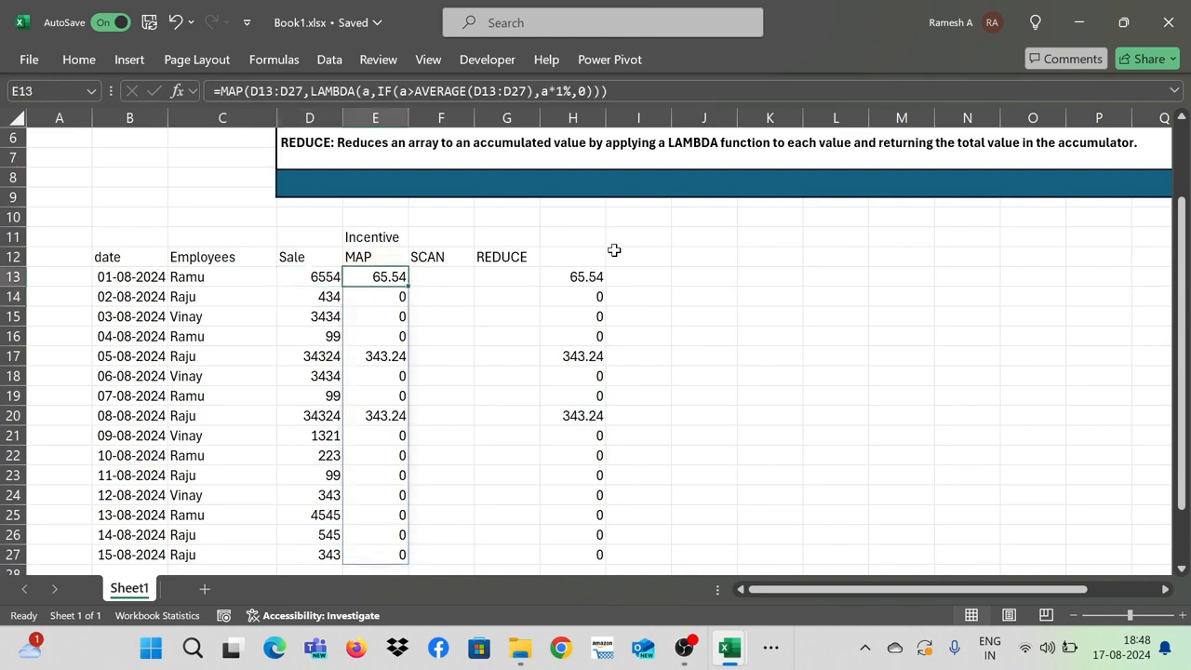
key(Right)
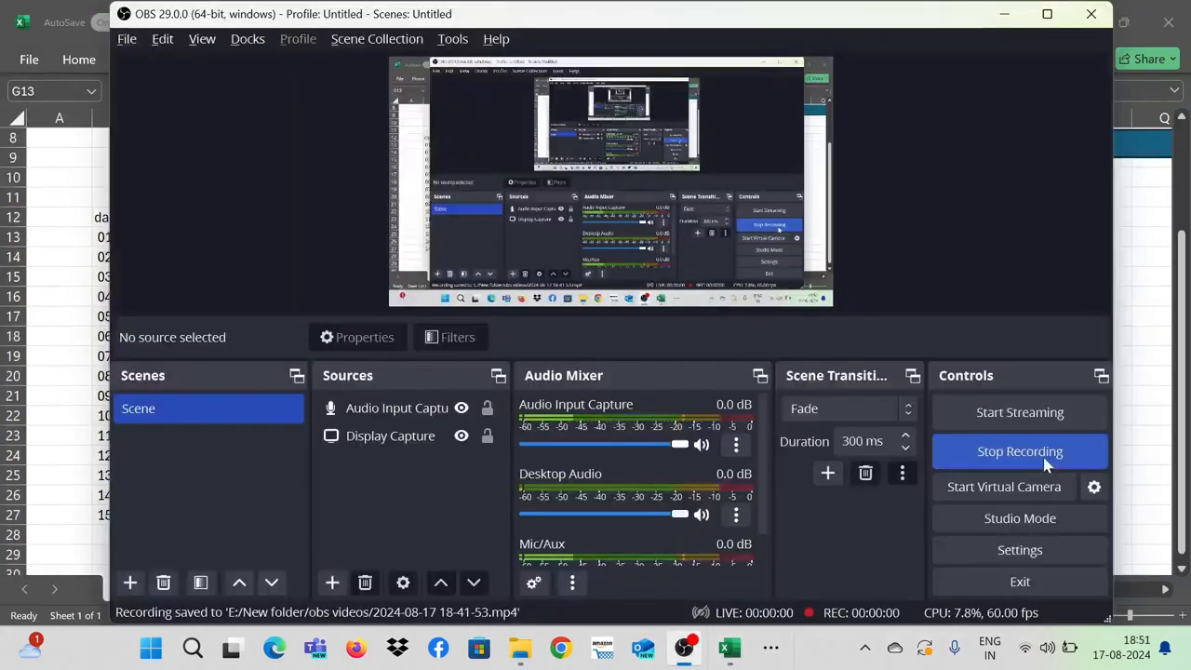
- Switch back to the Excel workbook and review the Sale range D13:D27 as input for the SCAN column
key(alt+Tab)
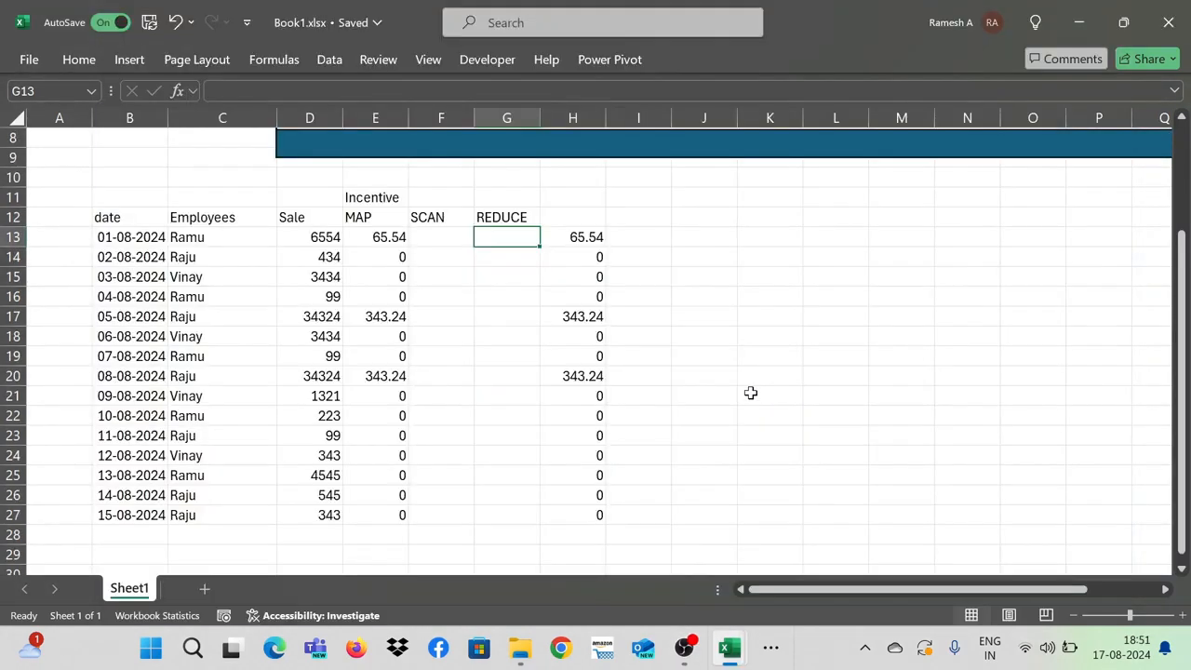
key(Left)
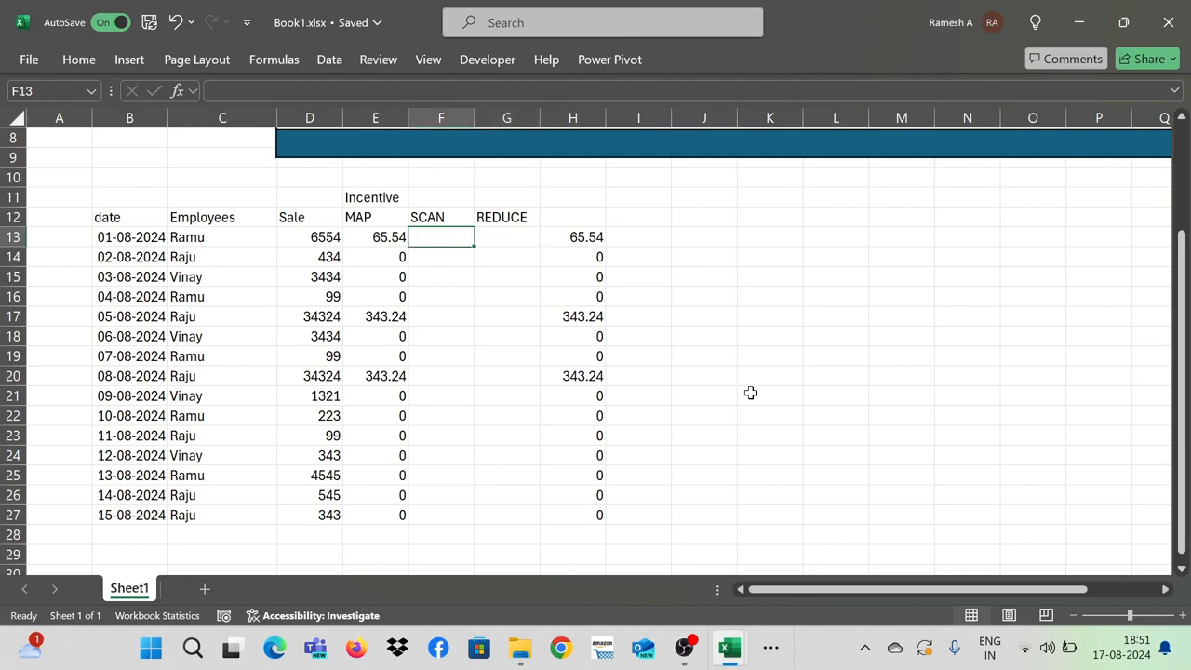
key(shift+Down)
key(shift+Down)
key(shift+Down)
key(shift+Down)
key(Left)
key(Left)
key(ctrl+shift+Down)
key(Right)
key(Right)
key(Left)
key(Left)
key(ctrl+shift+Down)
key(Right)
key(Right)
- Enter =SCAN(0,D13:D27,LAMBDA(a,b,a+b)) in F13 to produce running totals of the sales
text(=scan)
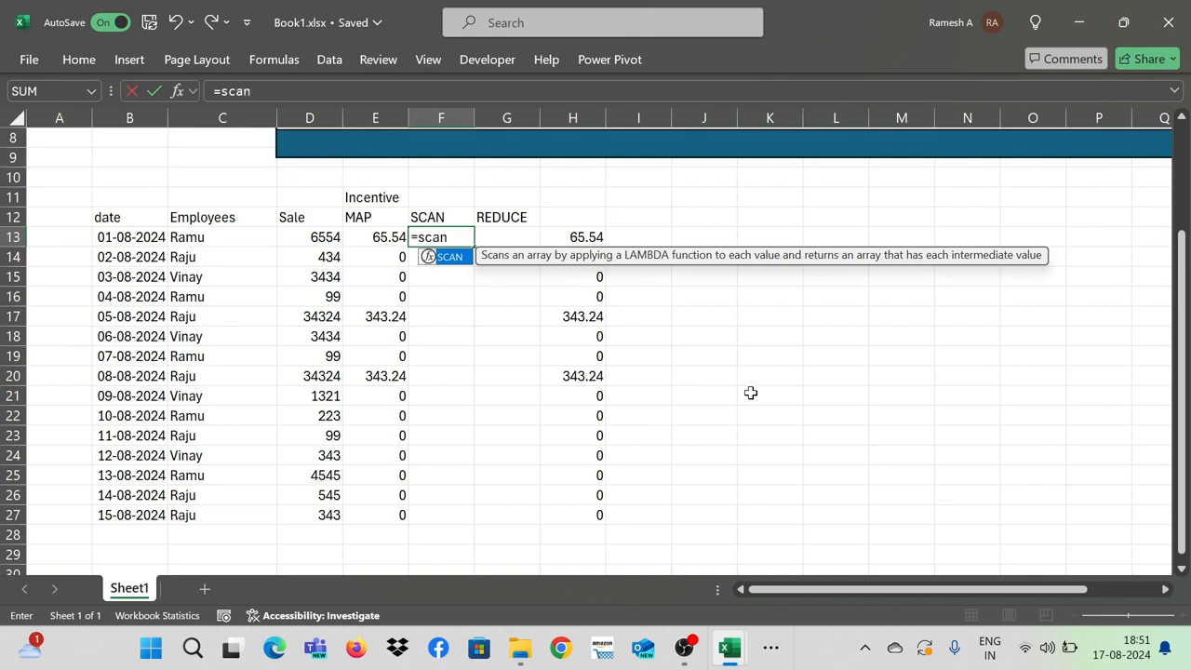
text(()
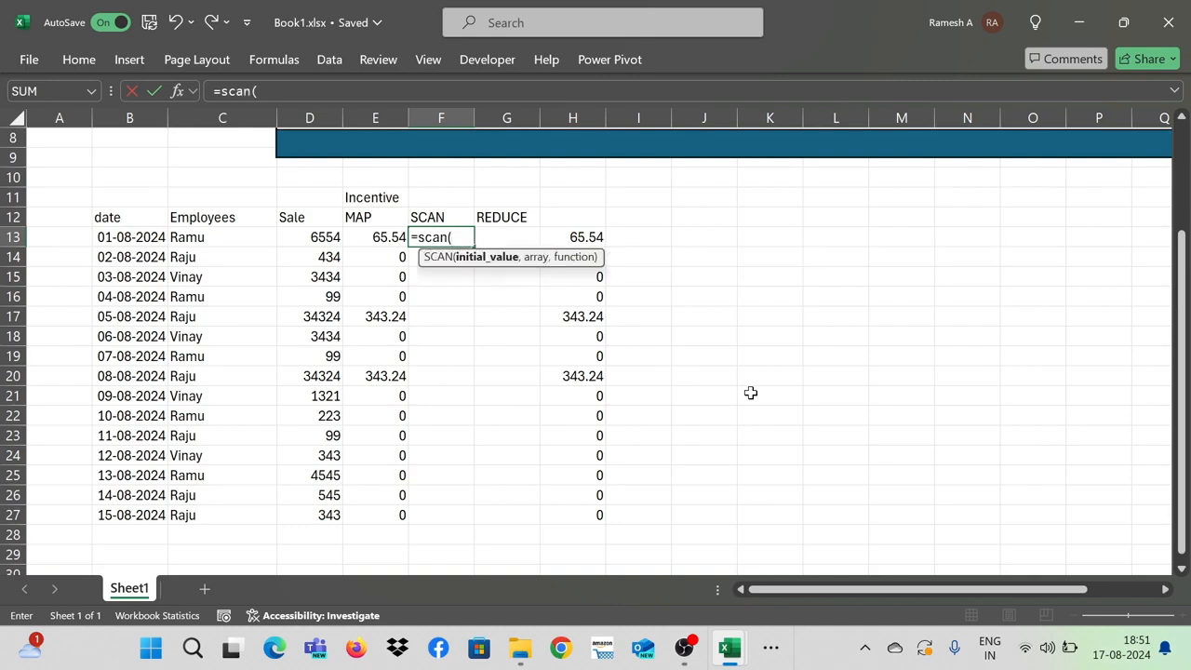
text(0,)
key(Left)
key(Left)
key(ctrl+shift+Down)
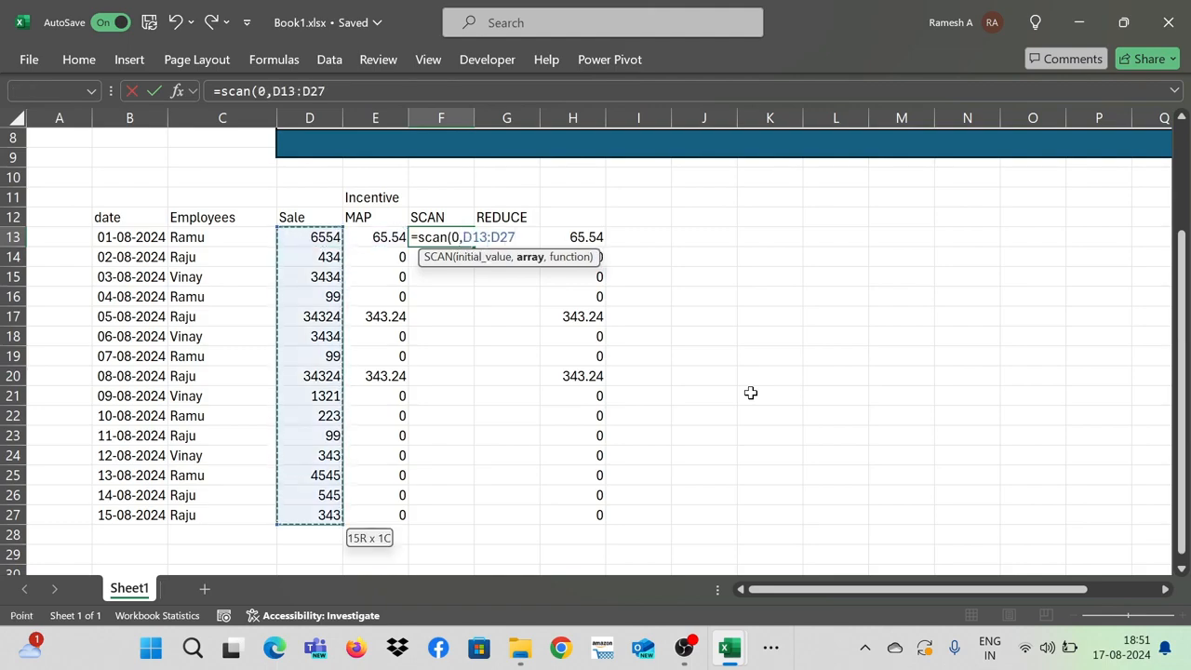
text())
key(BackSpace)
text(,)
text(lam)
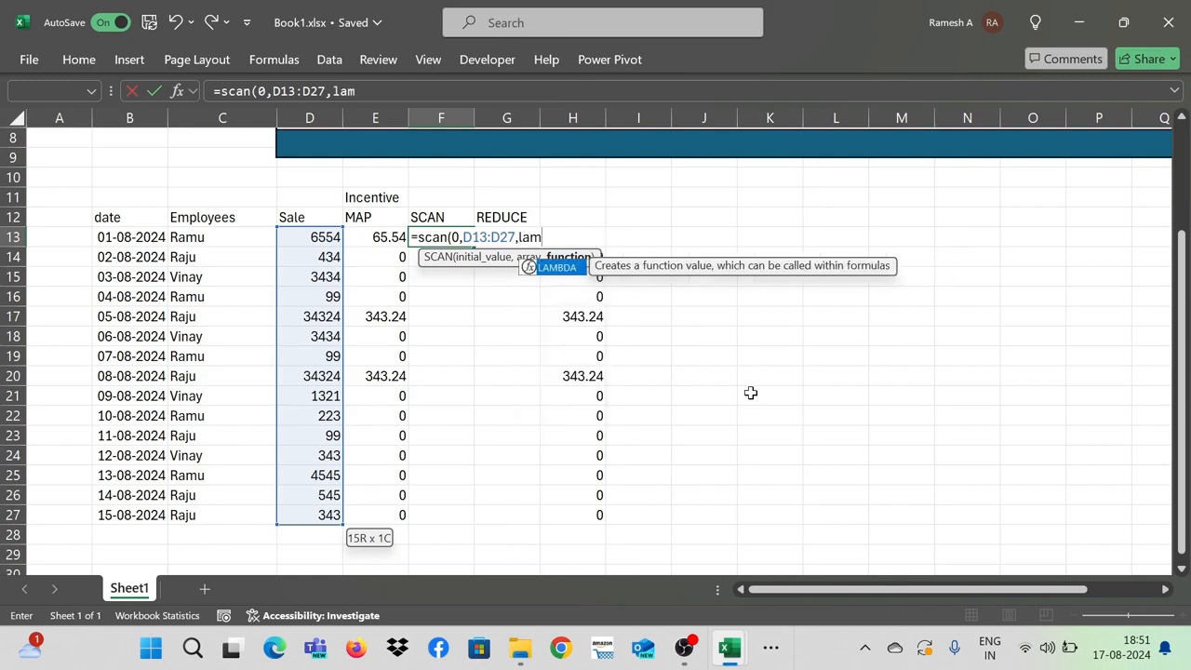
text(bda(a,b)
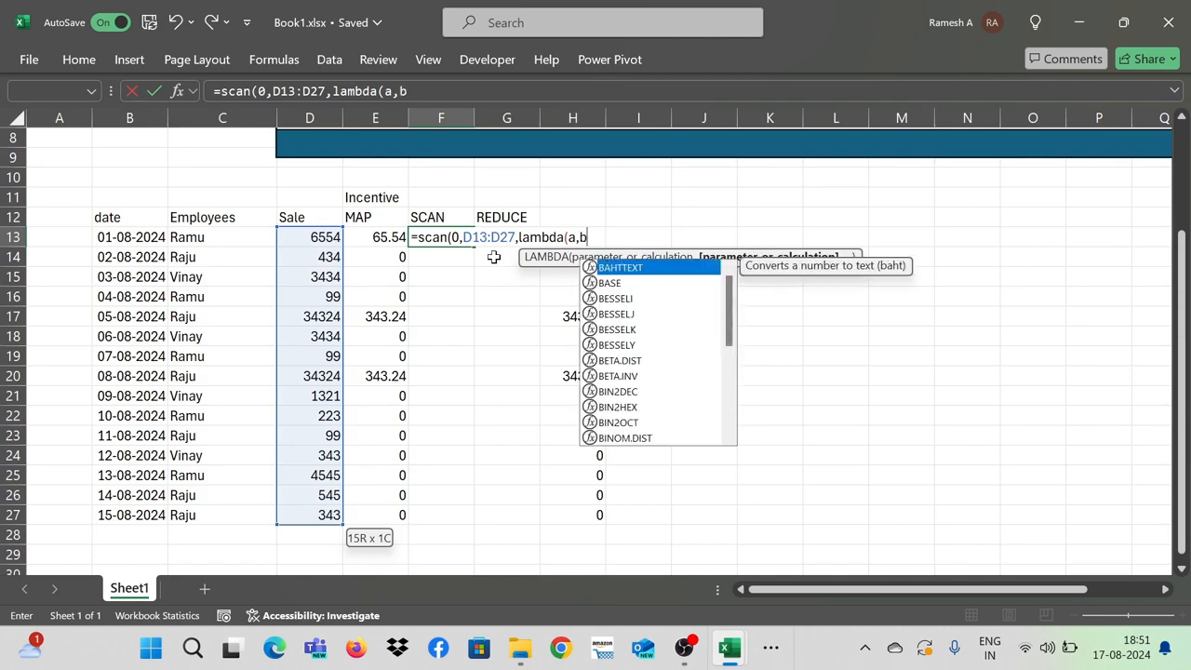
text(,a)
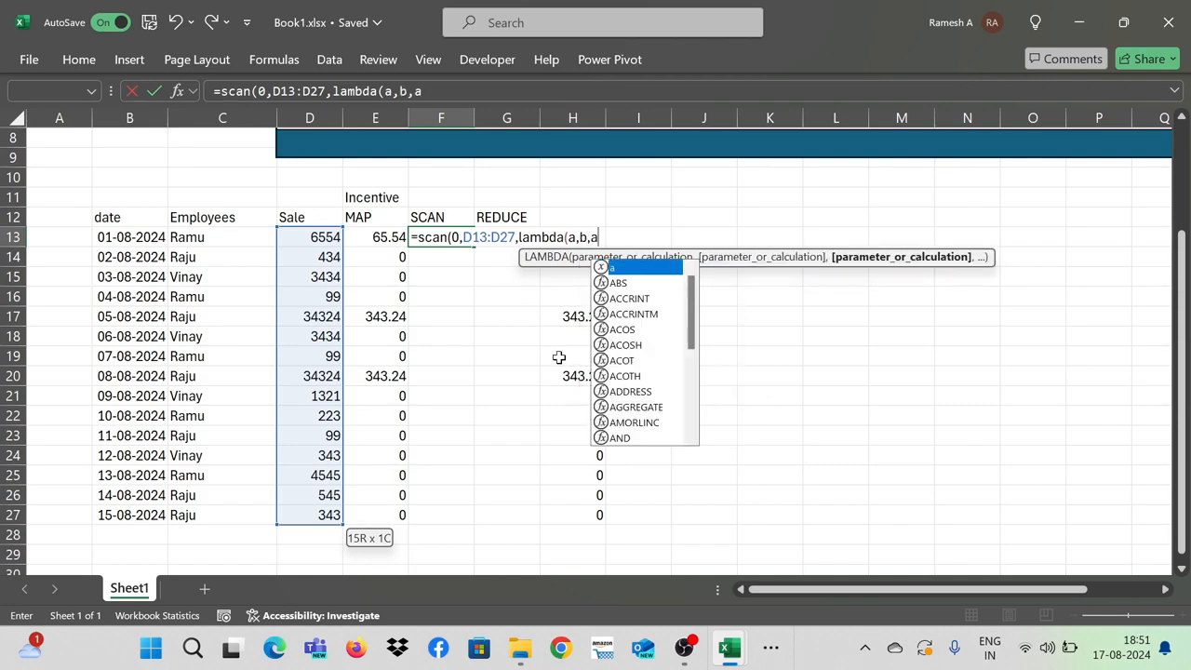
text(+b)))
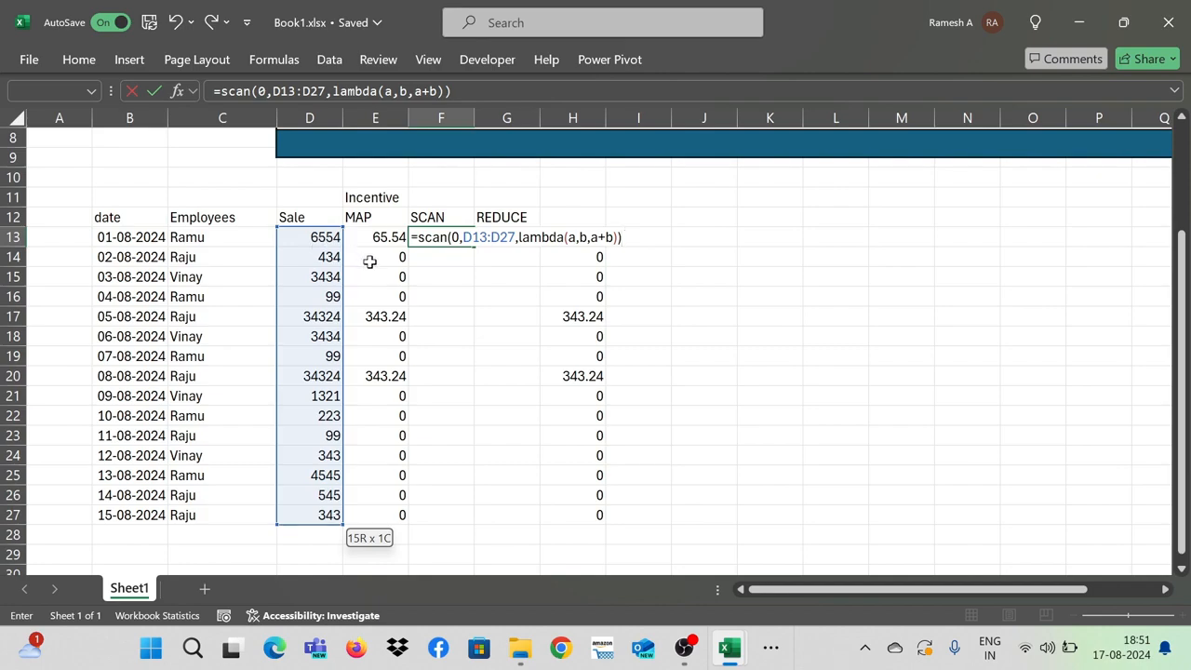
key(Return)
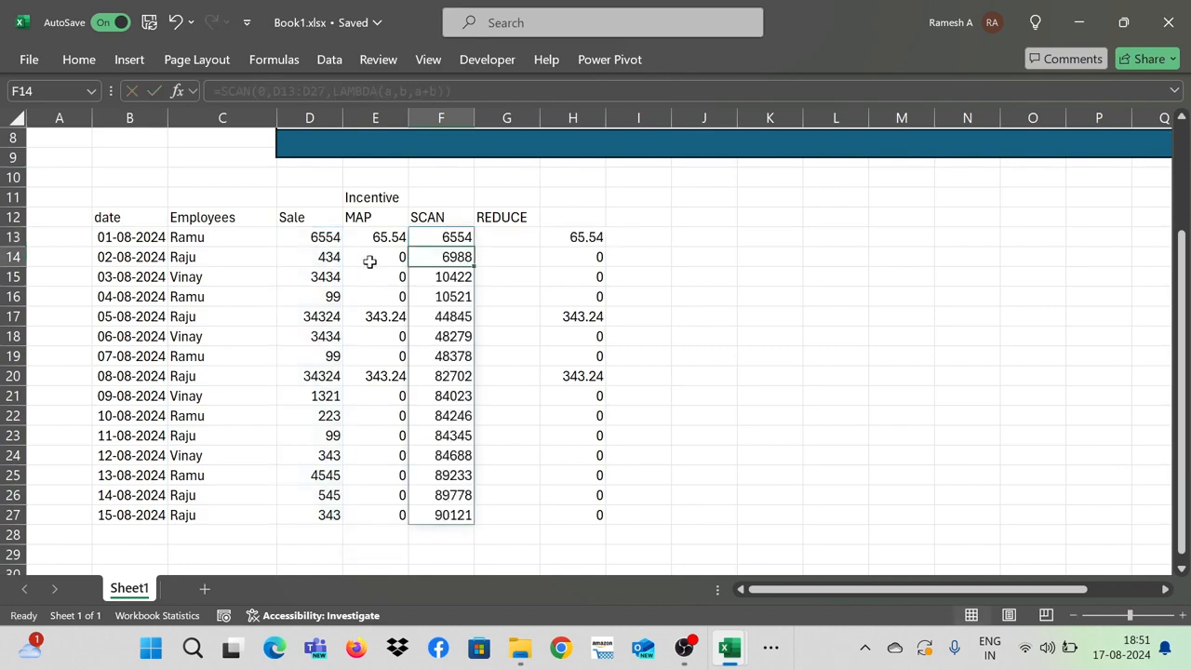
- Compare the SCAN formula and its running totals in column F with the Sale values and the MAP formula in E13
key(Up)
key(Left)
key(Left)
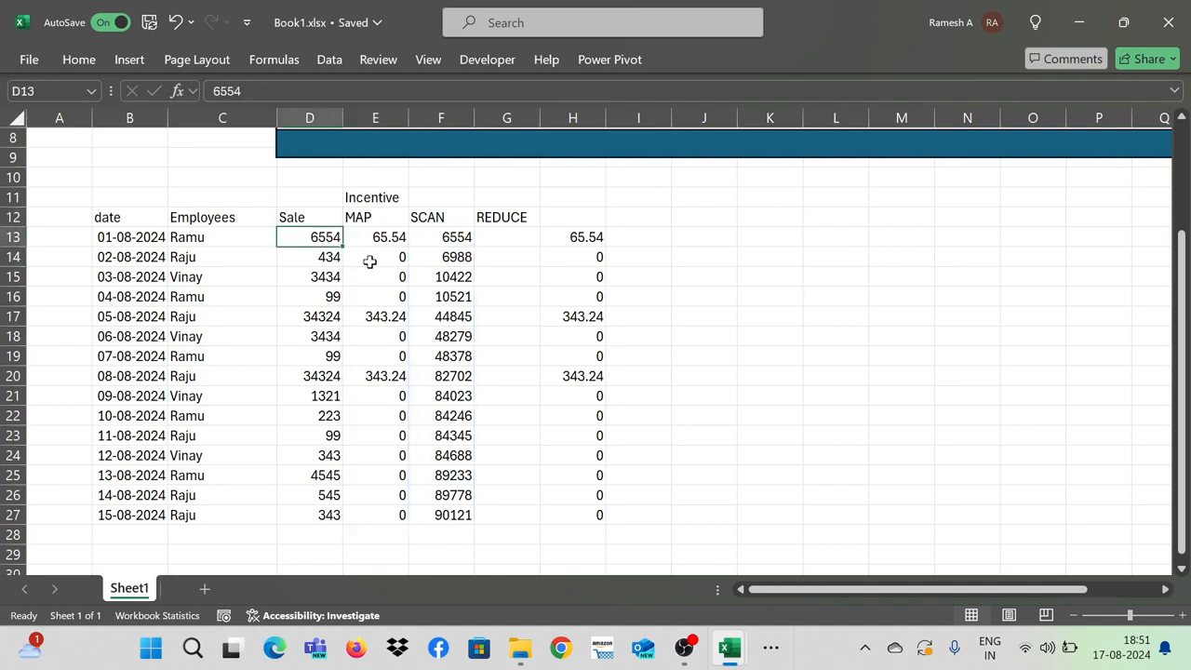
key(Right)
key(Right)
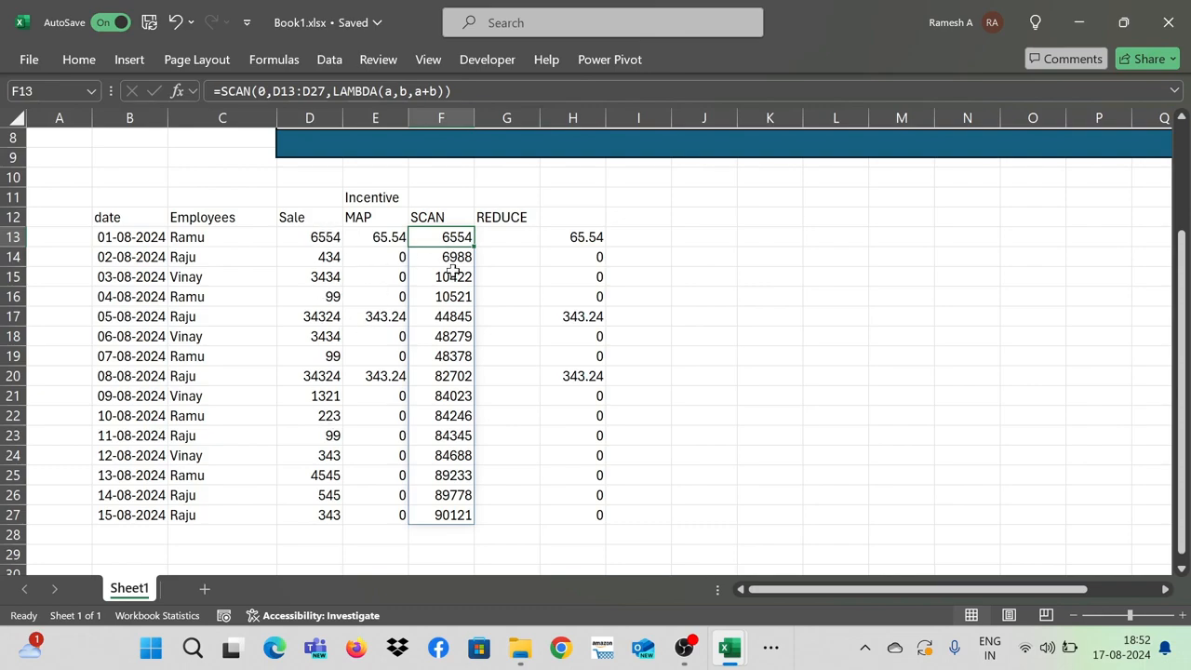
click(331, 243)
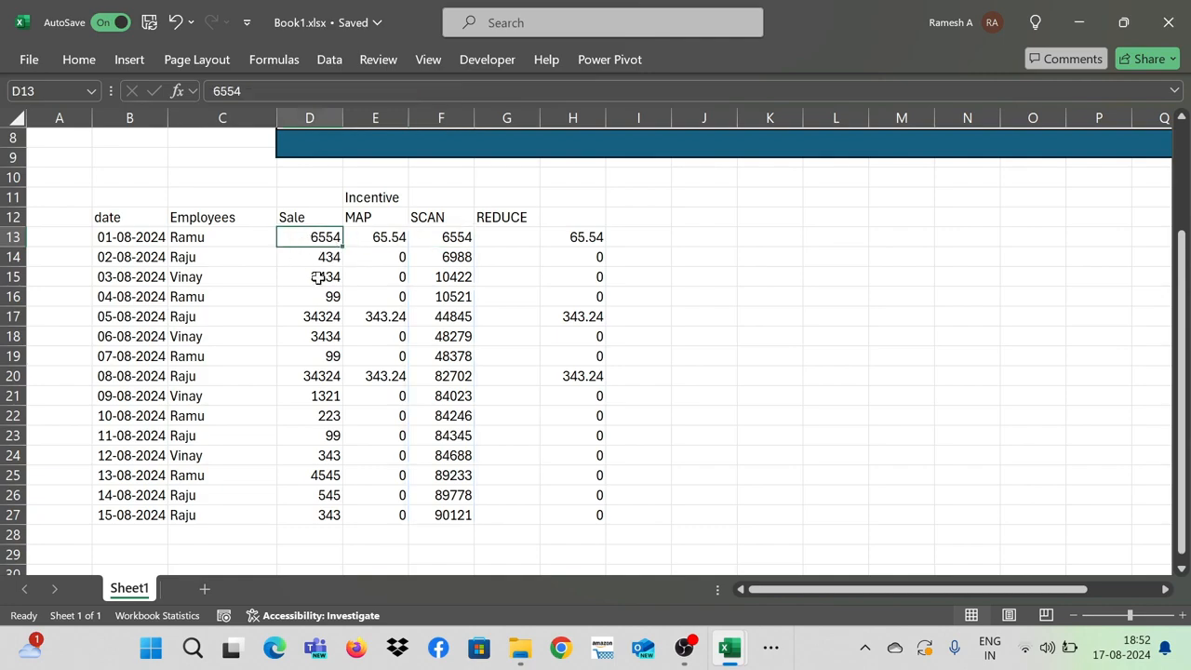
click(395, 240)
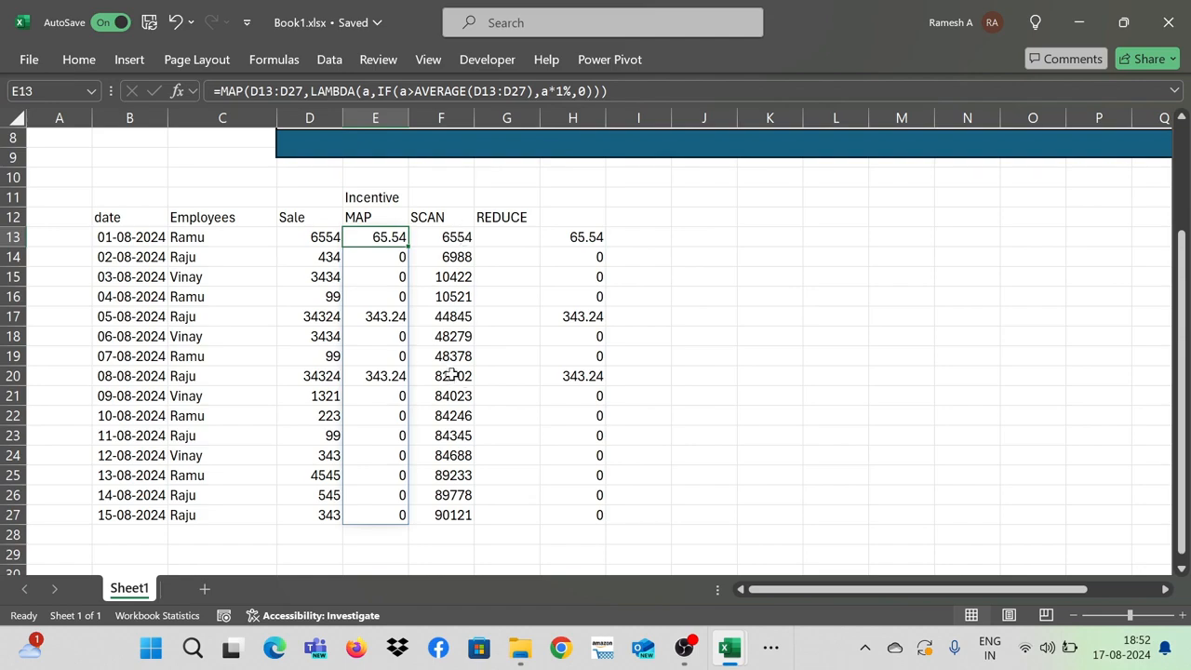
- Delete the running-total SCAN formula from F13
click(456, 240)
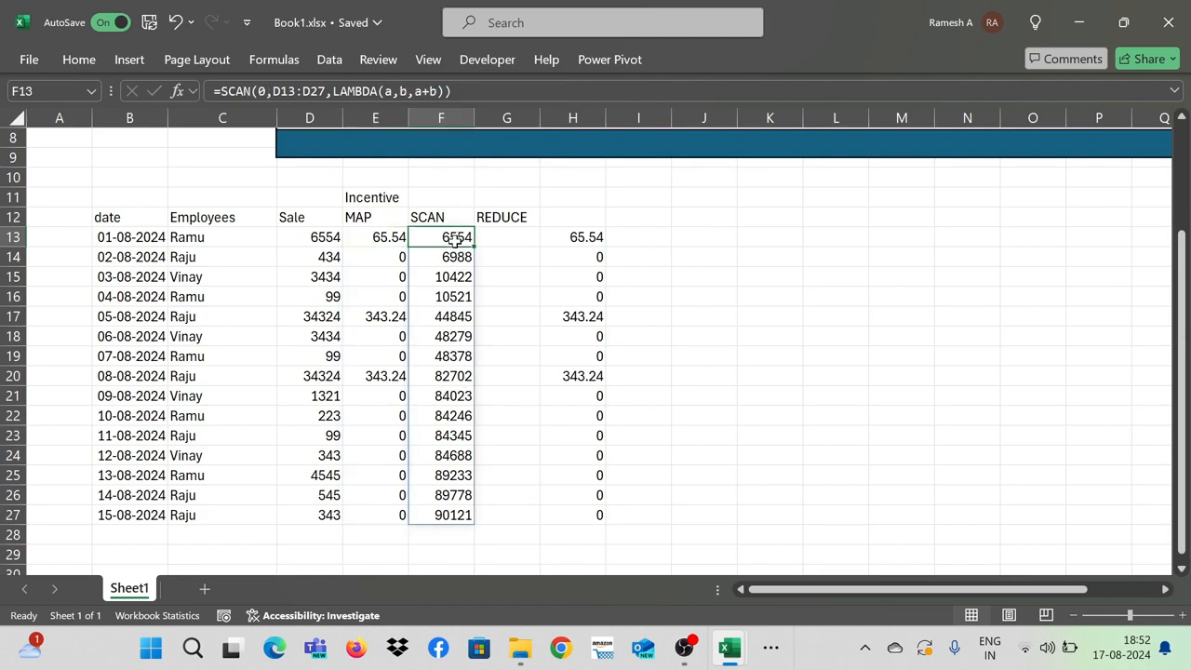
key(Delete)
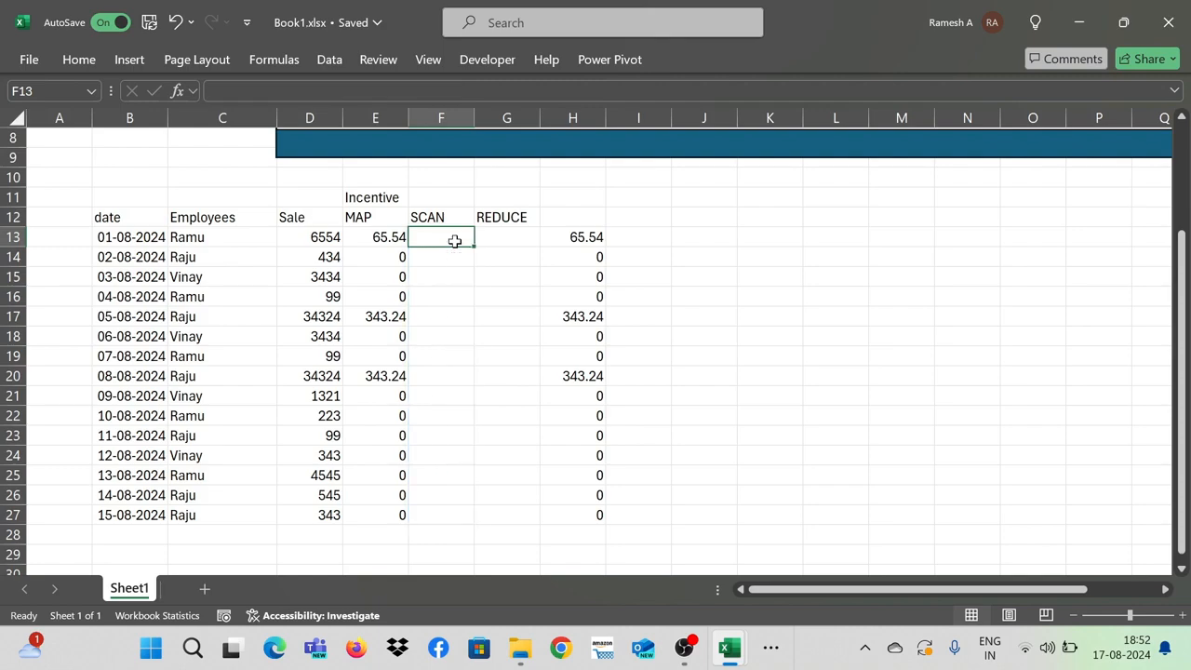
- Examine the Sale values in column D from row 13 to row 27 for the recurring value 99
key(Left)
key(Left)
key(Down)
key(Down)
key(Down)
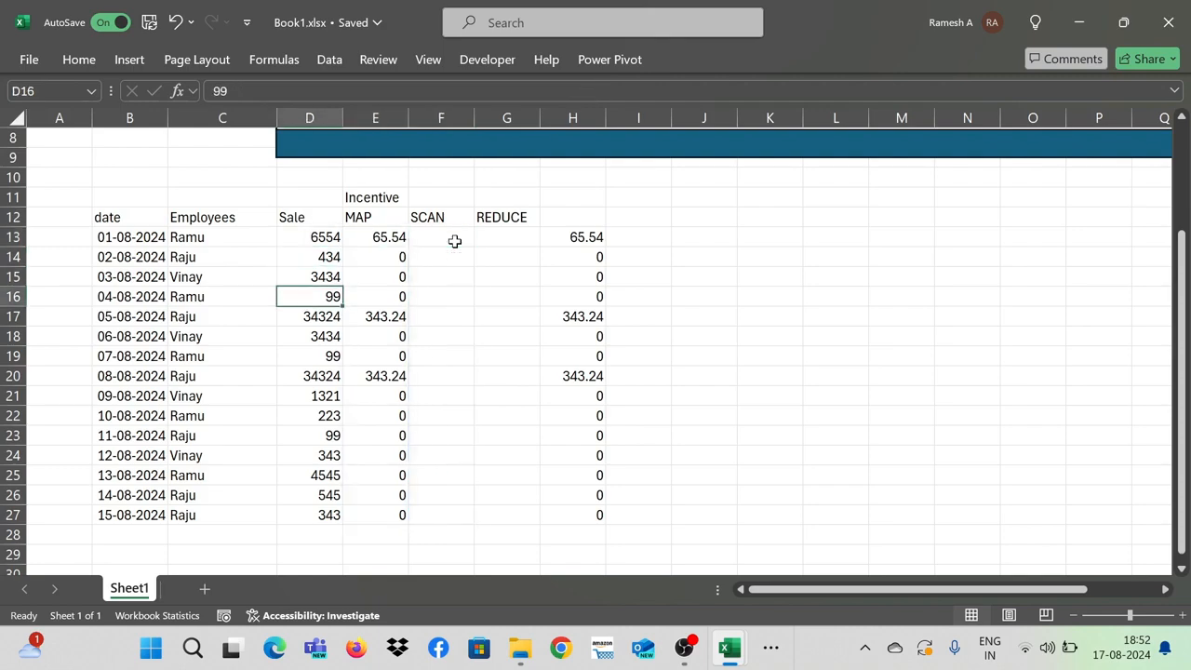
key(Down)
key(Down)
key(Down)
key(Down)
key(Down)
key(Down)
key(Down)
key(Down)
key(ctrl+Up)
key(ctrl+Up)
key(ctrl+Up)
key(ctrl+Down)
key(ctrl+Down)
key(ctrl+Down)
key(Down)
key(Down)
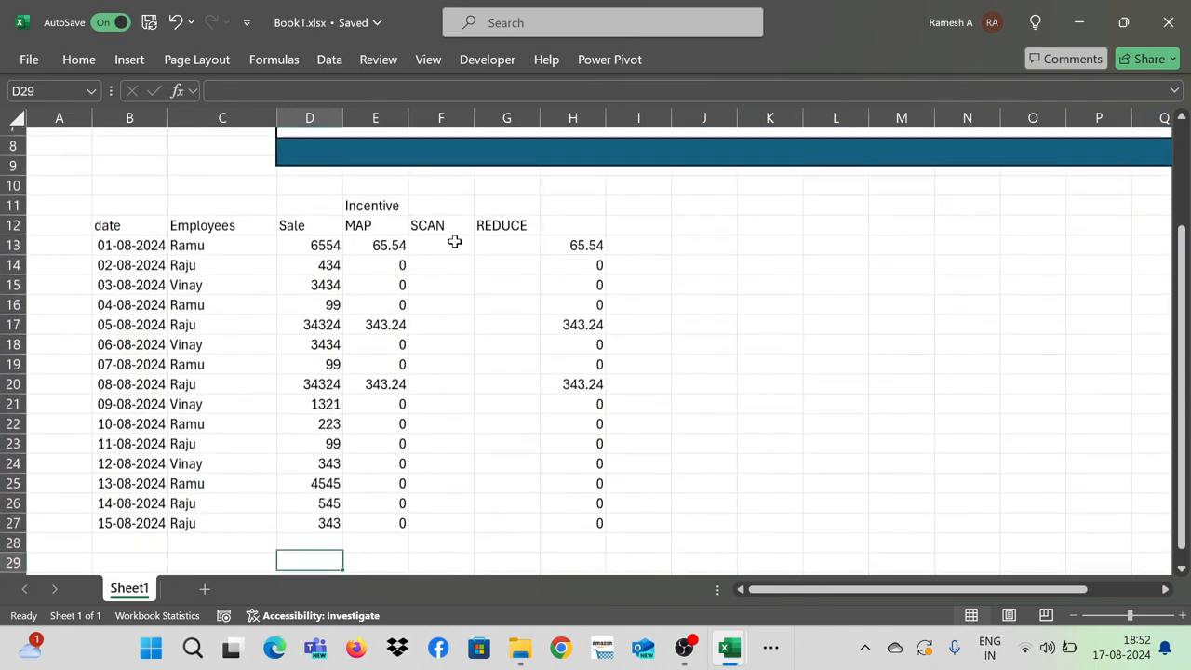
key(Right)
key(Right)
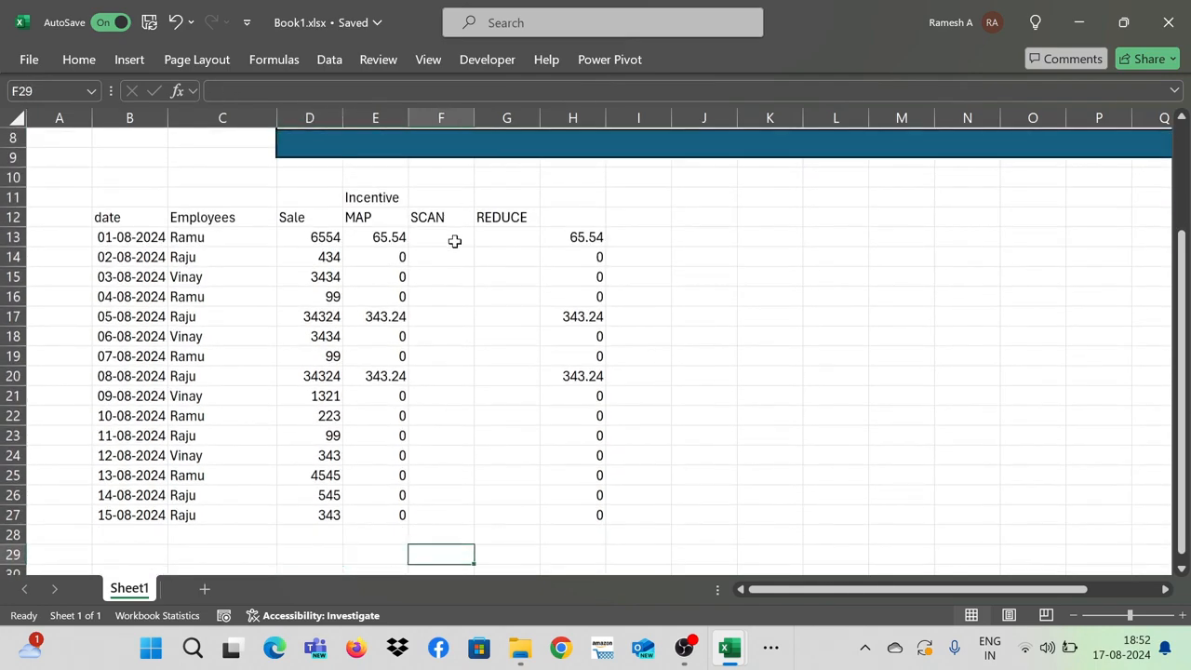
- Select the three Sale cells containing 99 (D16, D19 and D23) together to check their sum
click(326, 297)
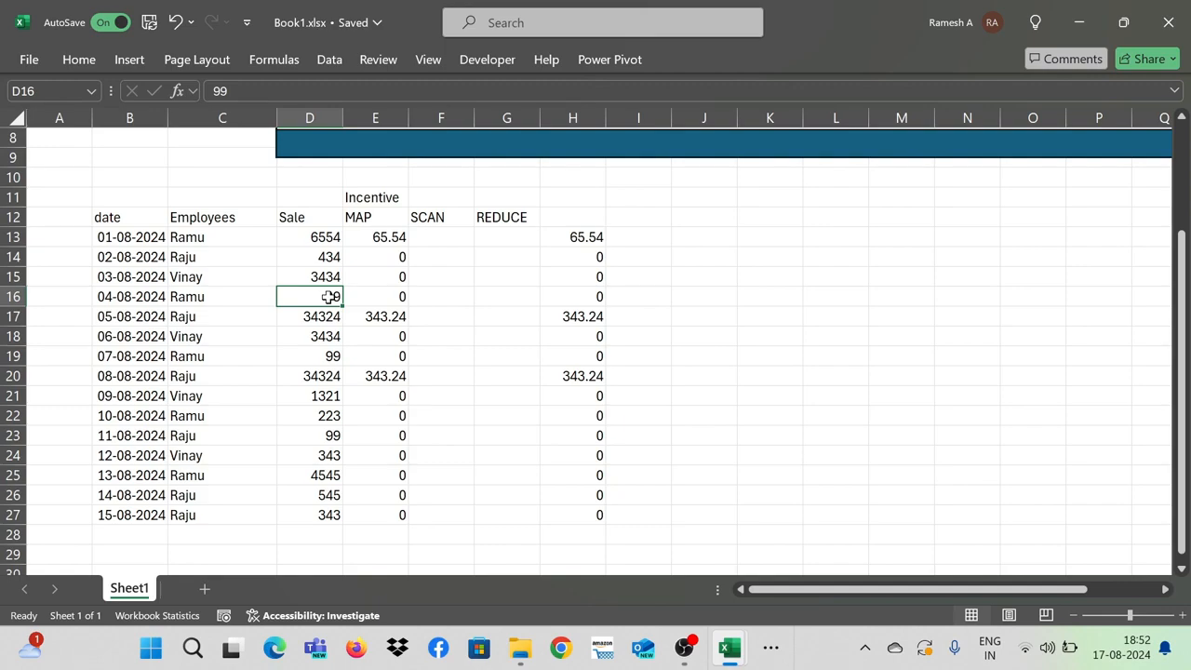
ctrl+click(333, 359)
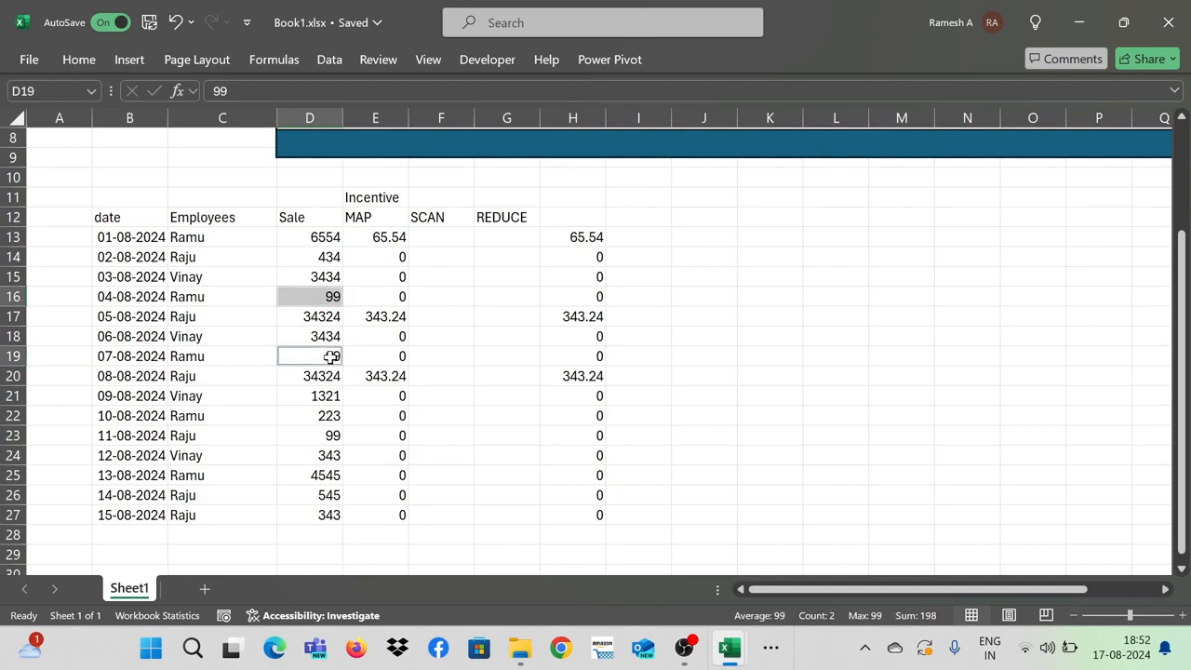
ctrl+click(330, 438)
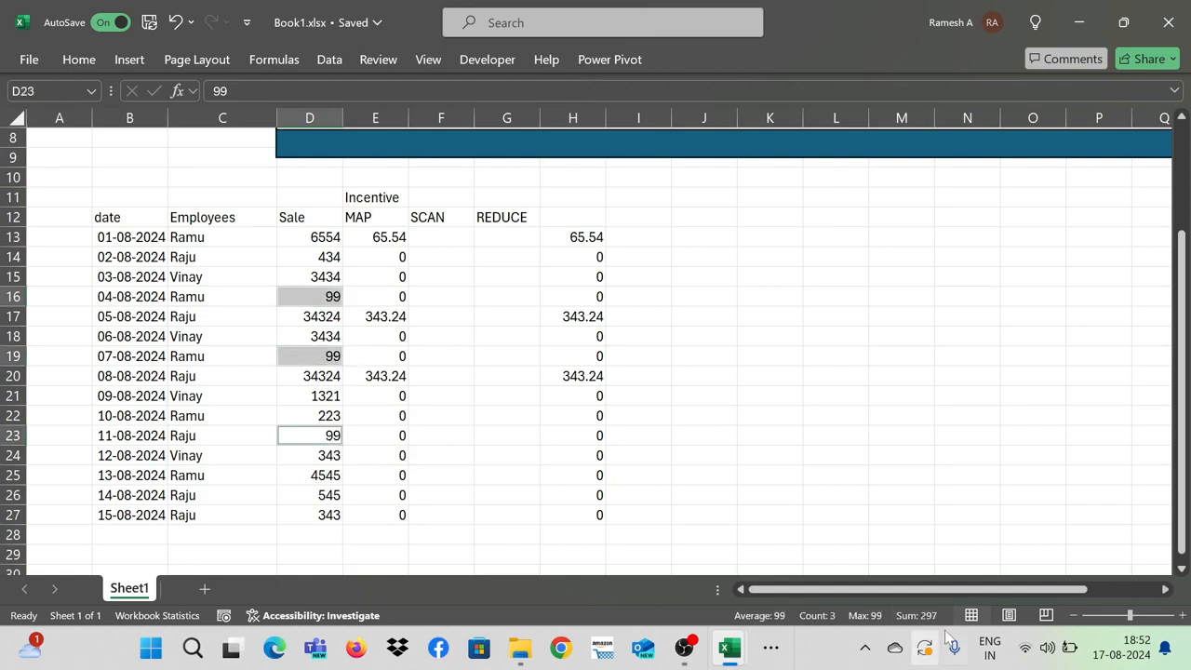
- Enter =SCAN(0,D13:D27,LAMBDA(a,b,IF(b=99,a+b,a))) in F13 to accumulate only the sales equal to 99
click(444, 241)
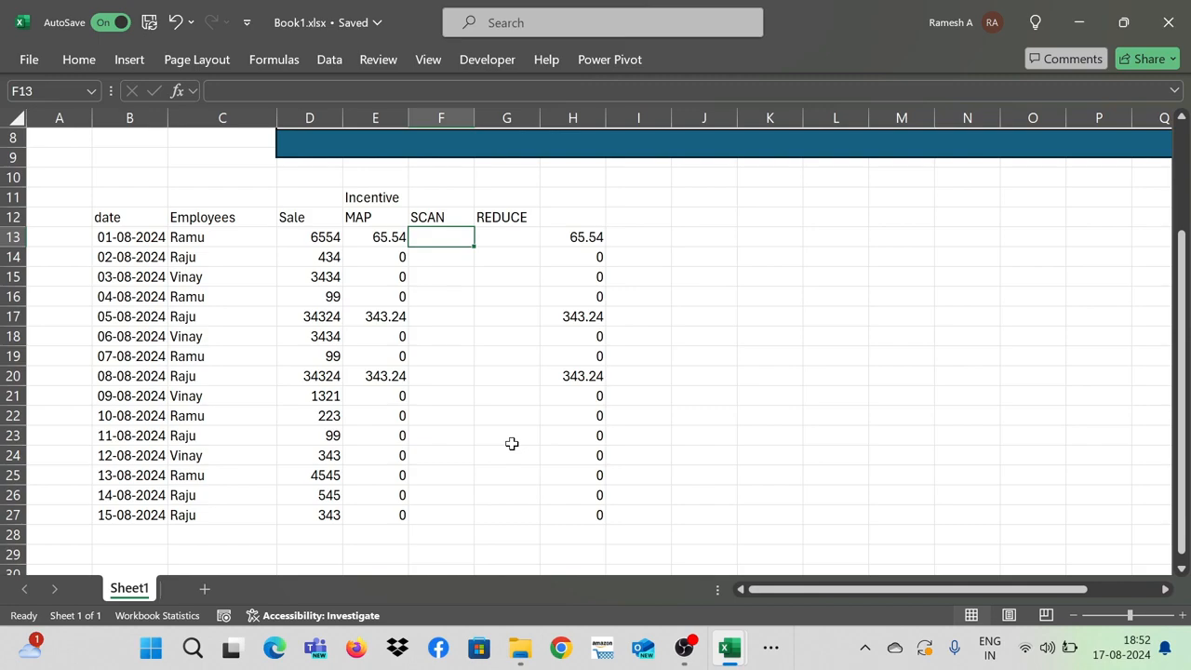
text(=sca)
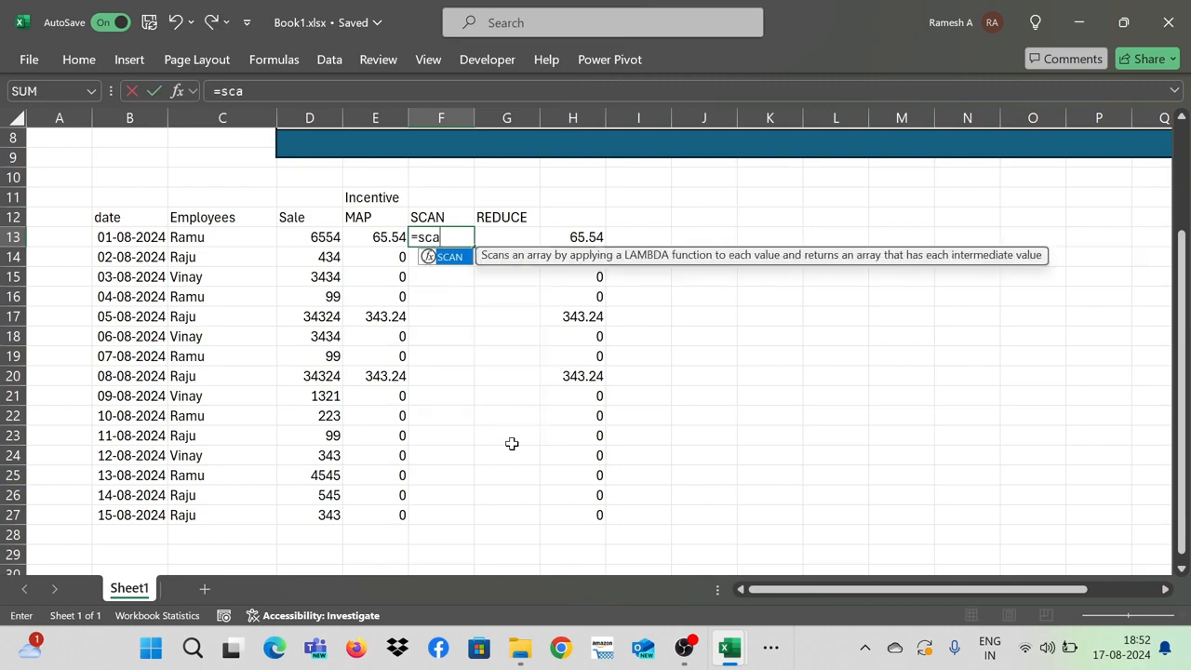
text(n()
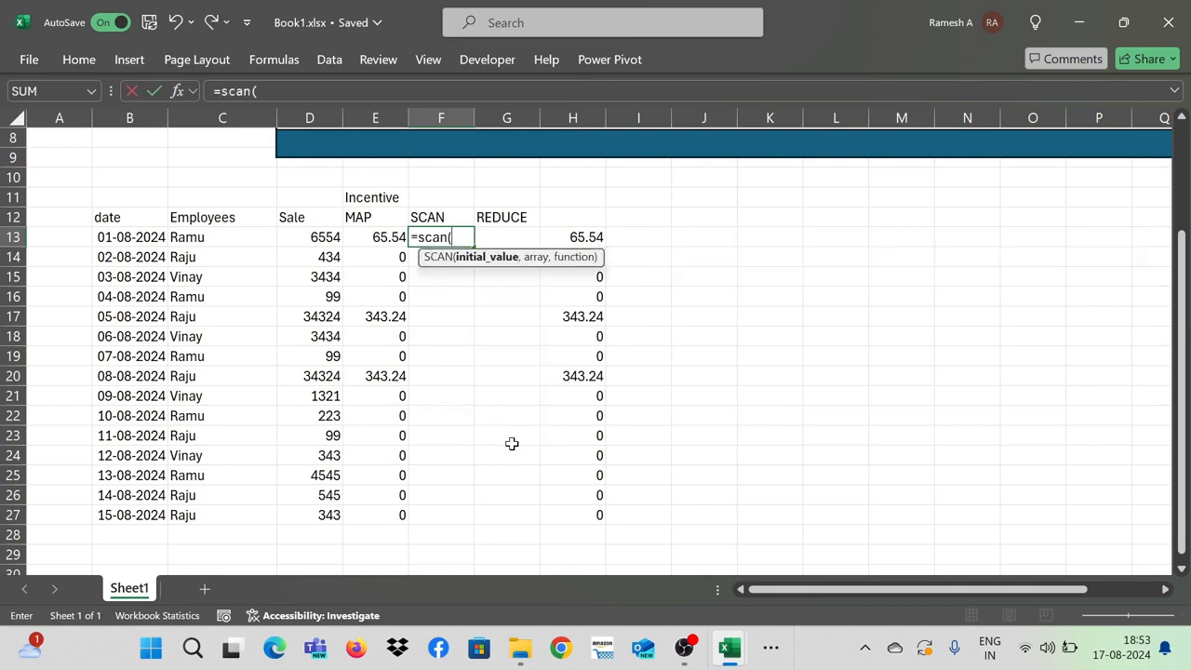
text(0,)
key(Left)
key(Left)
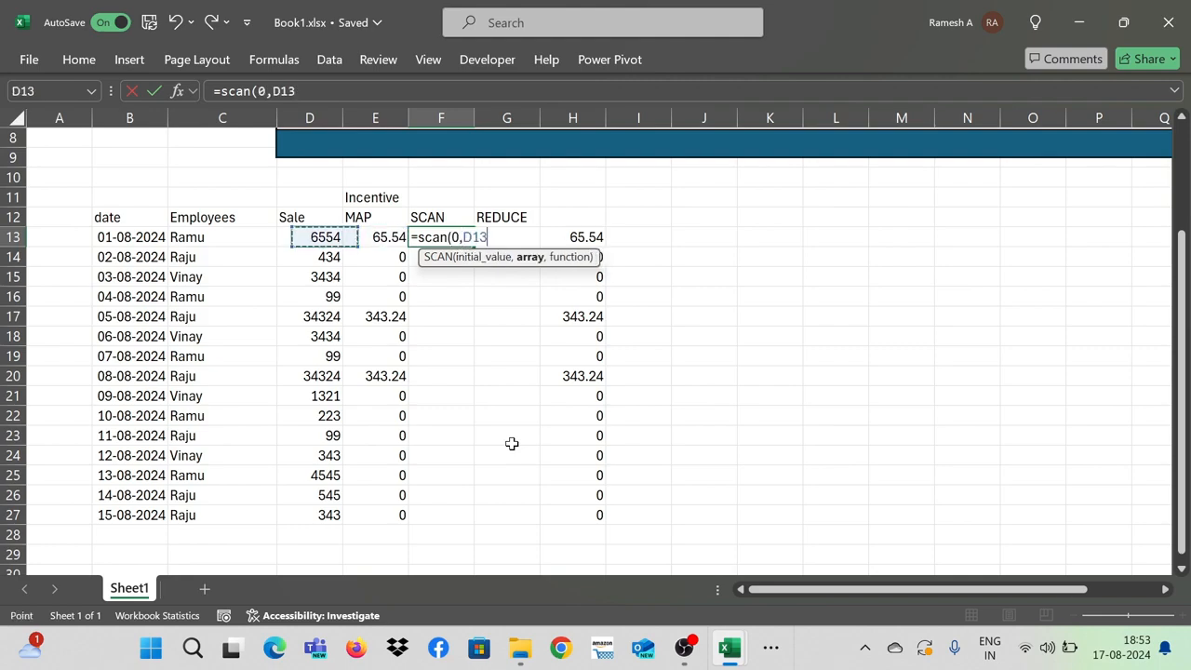
key(ctrl+shift+Down)
text(,)
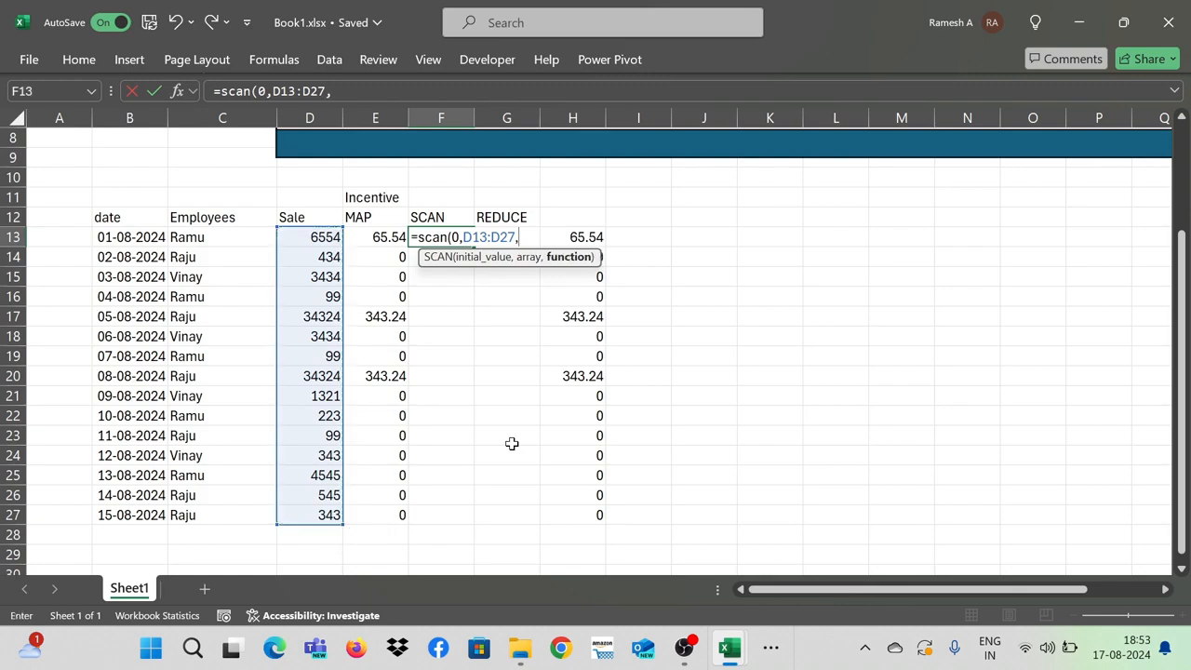
text(lambda)
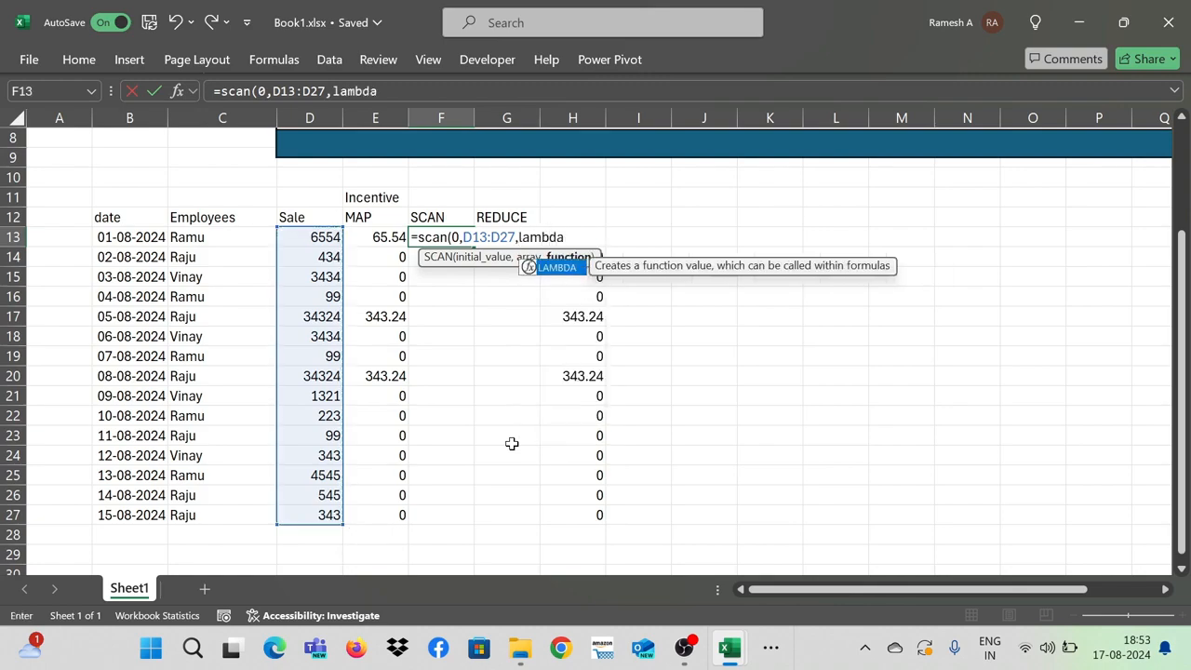
text((a,)
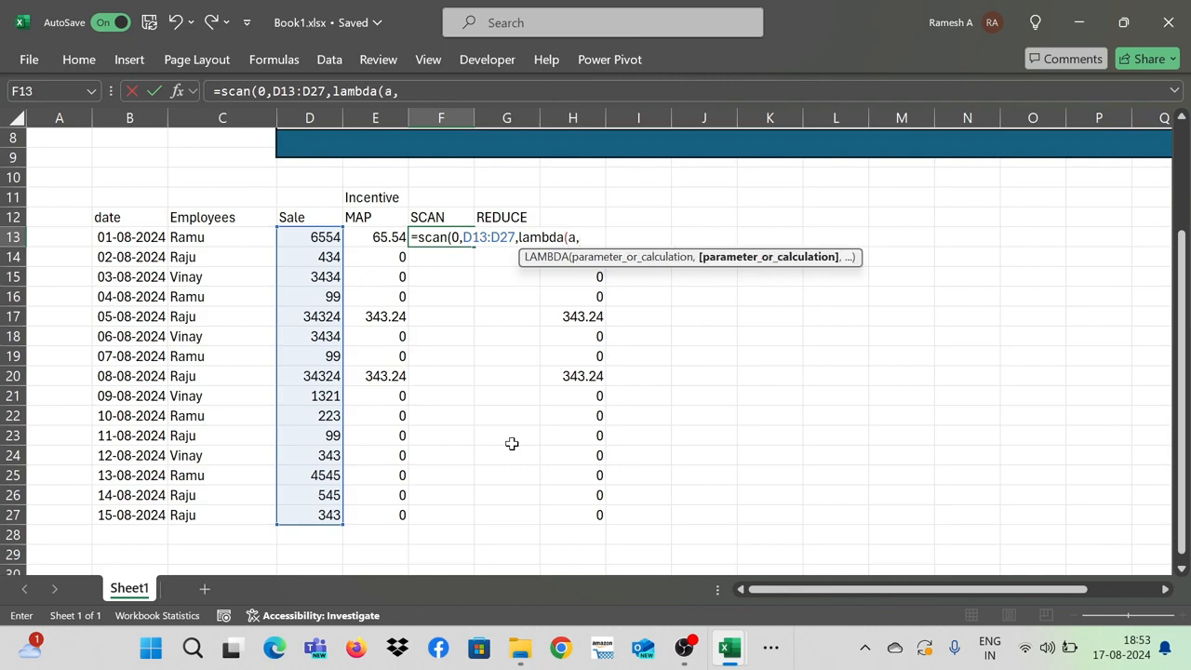
text(b)
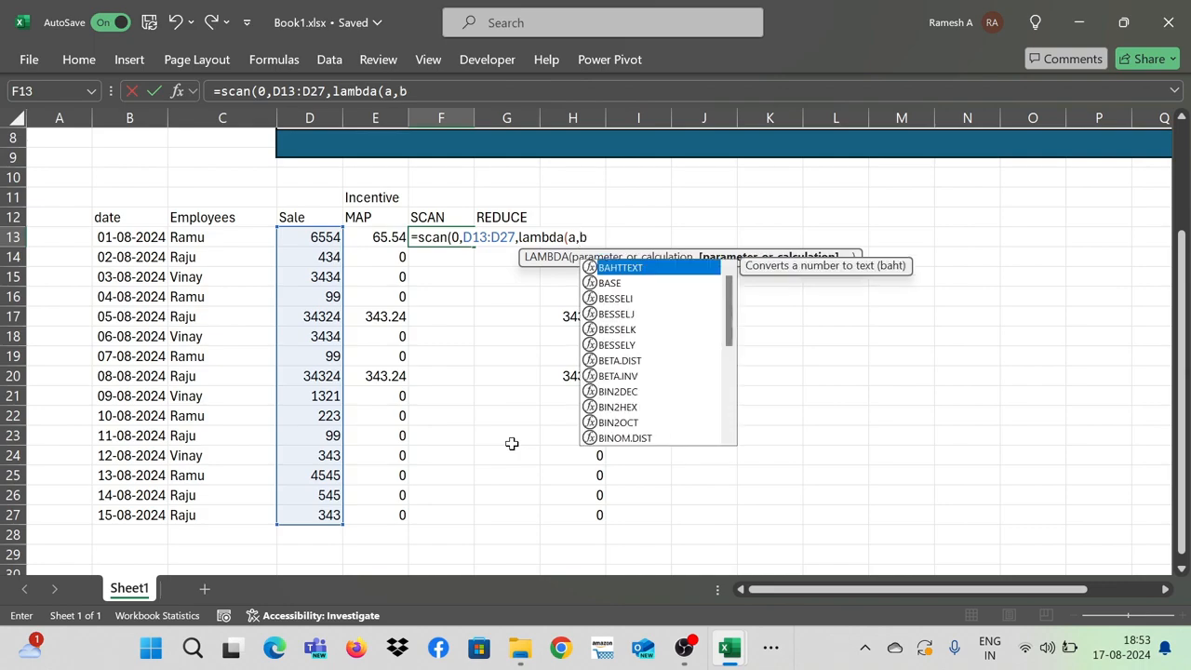
text(,)
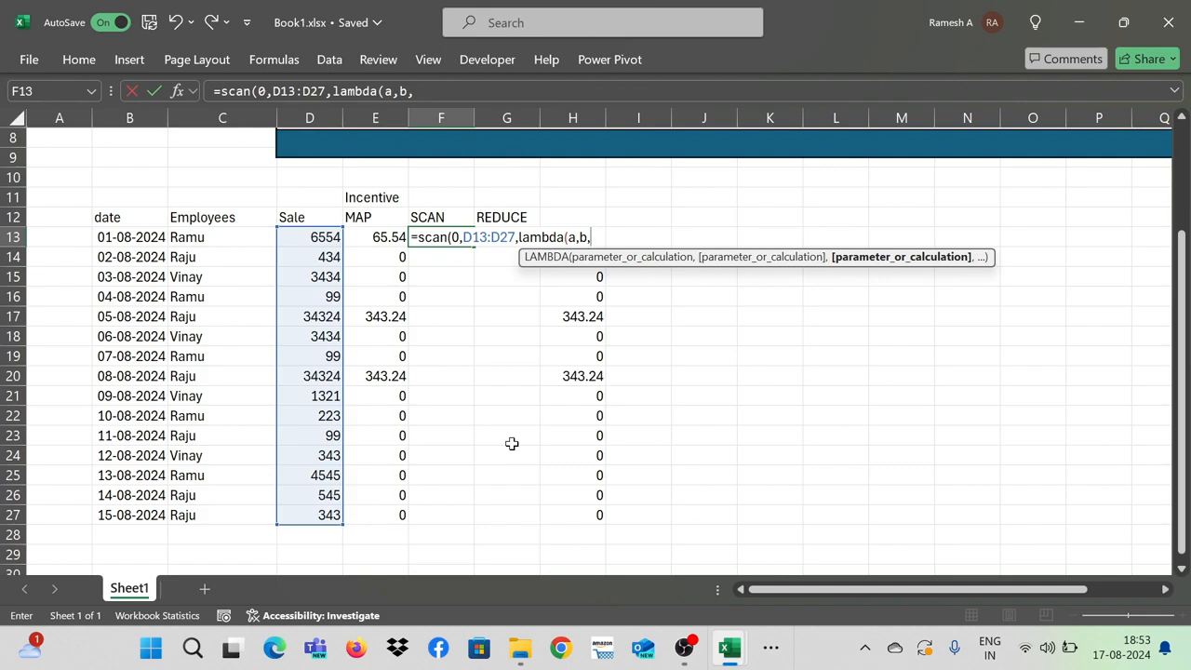
text(if(b)
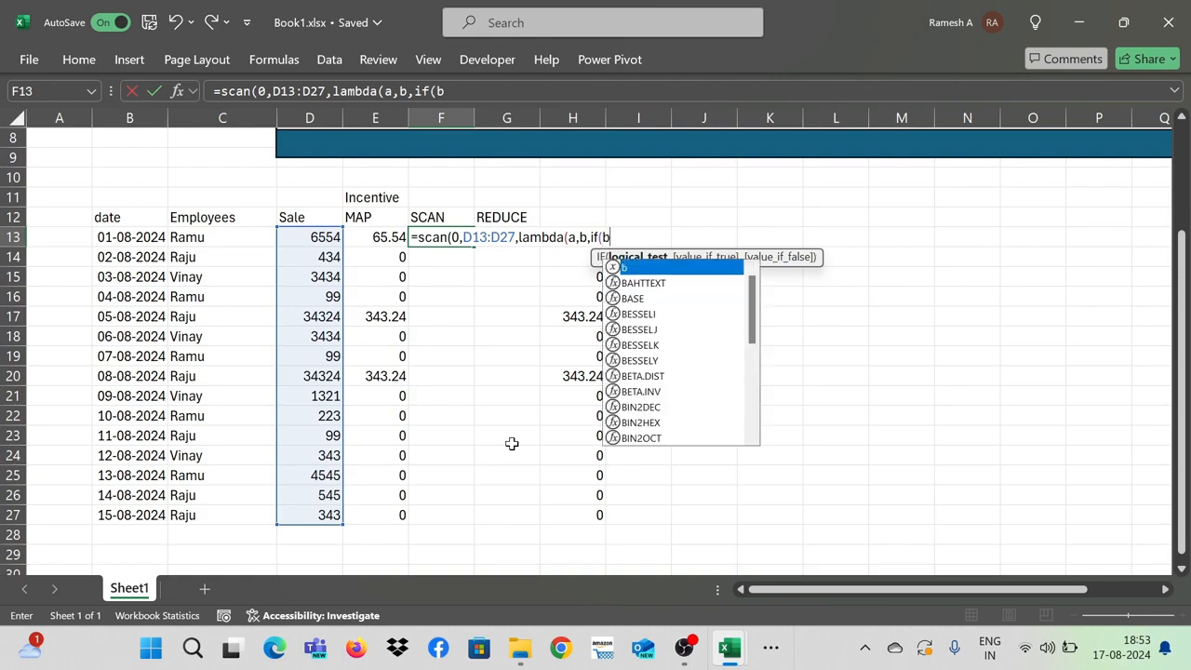
text(=99,)
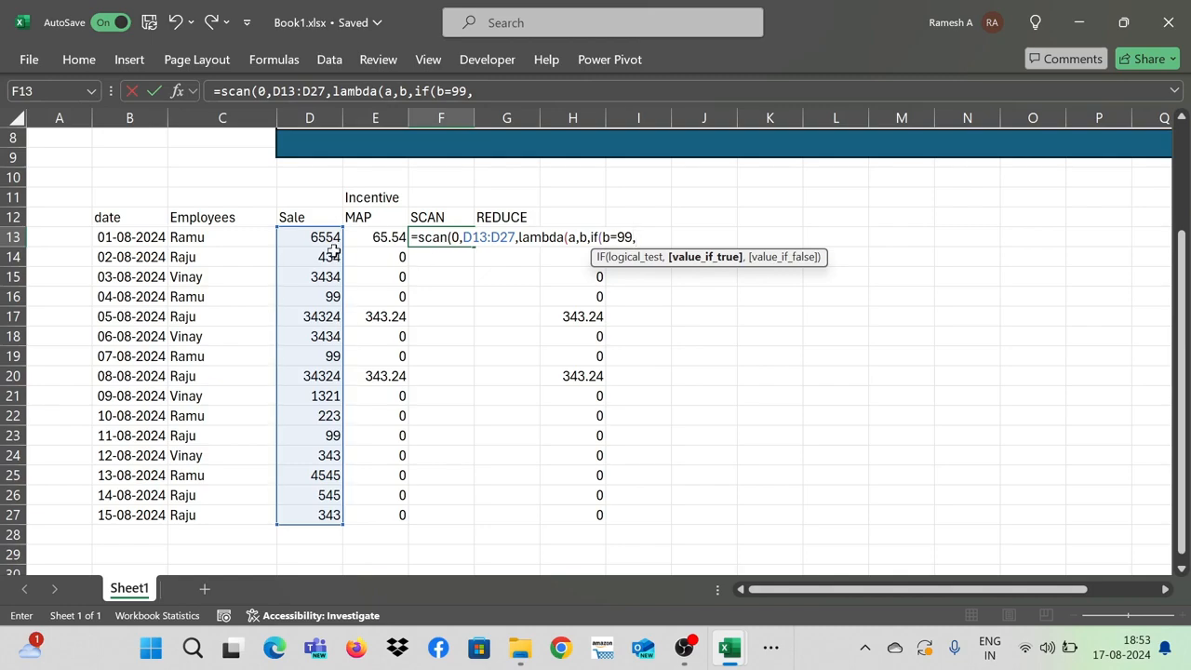
text(a+b)
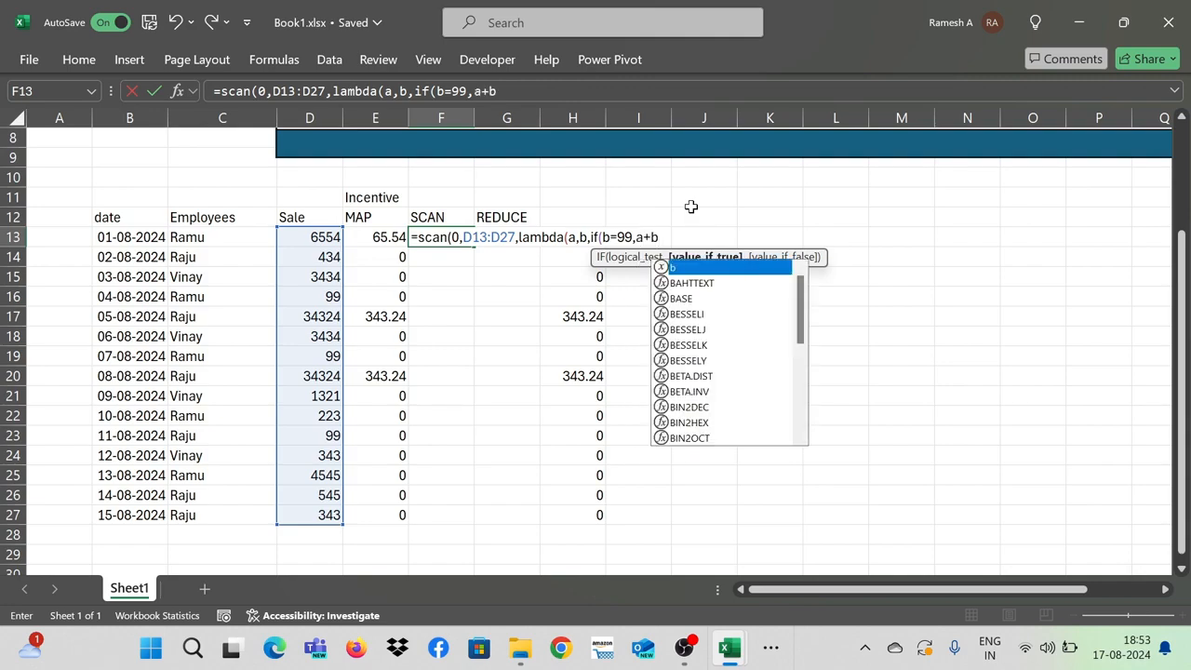
text(,)
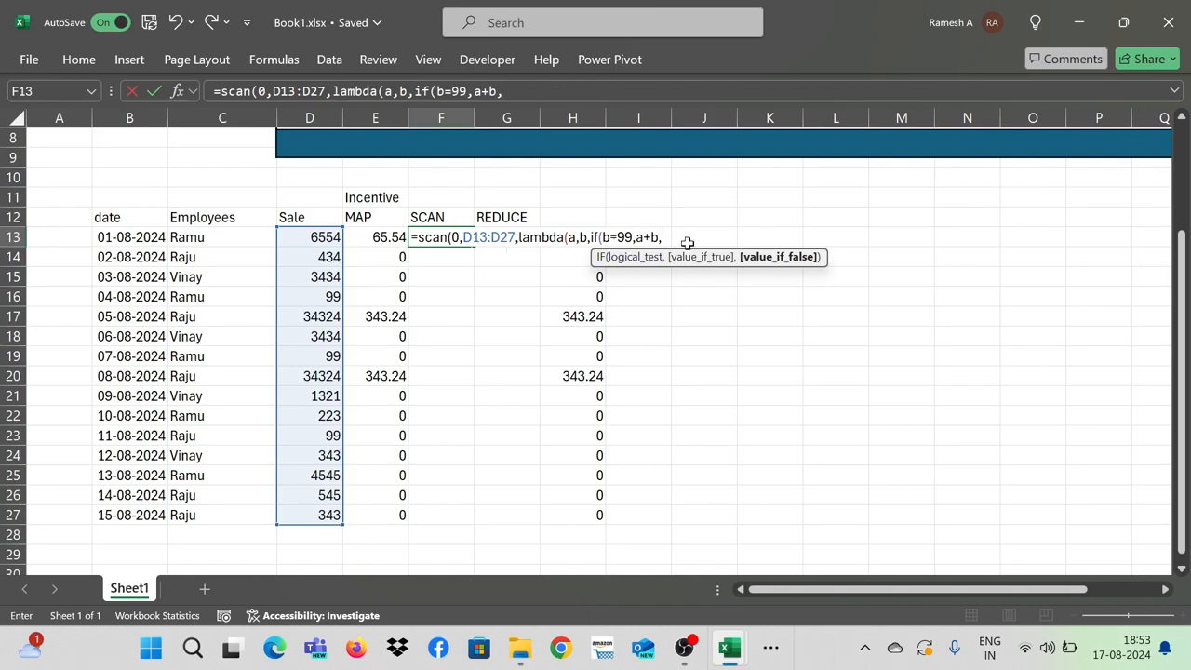
text(a)
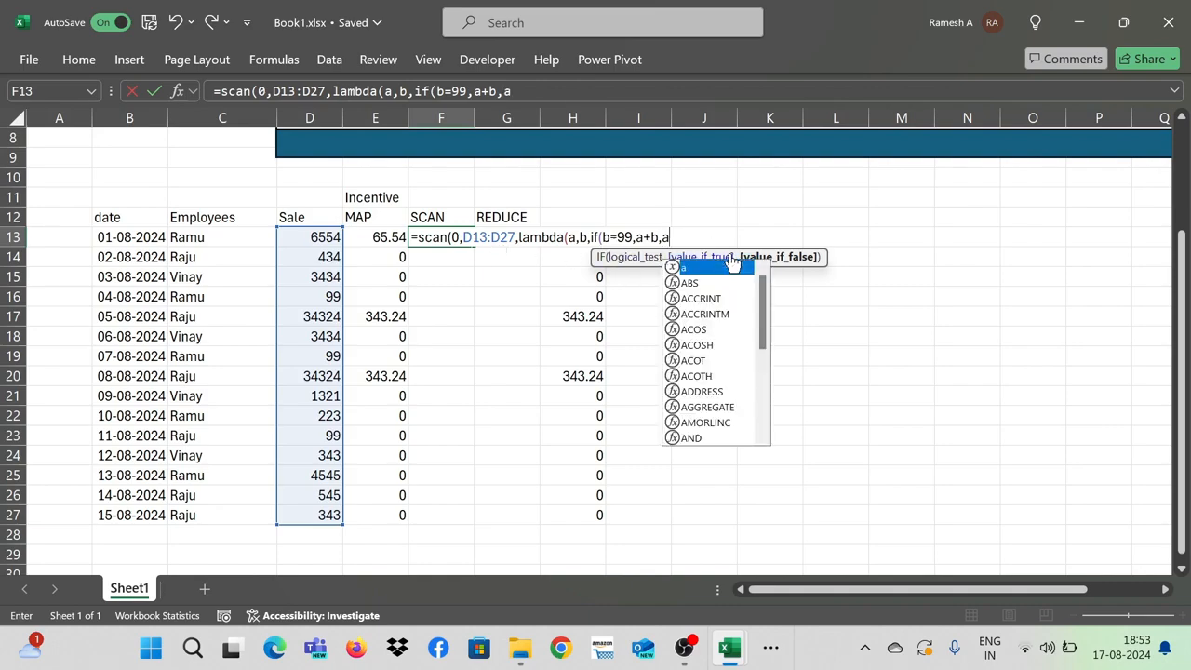
text()))
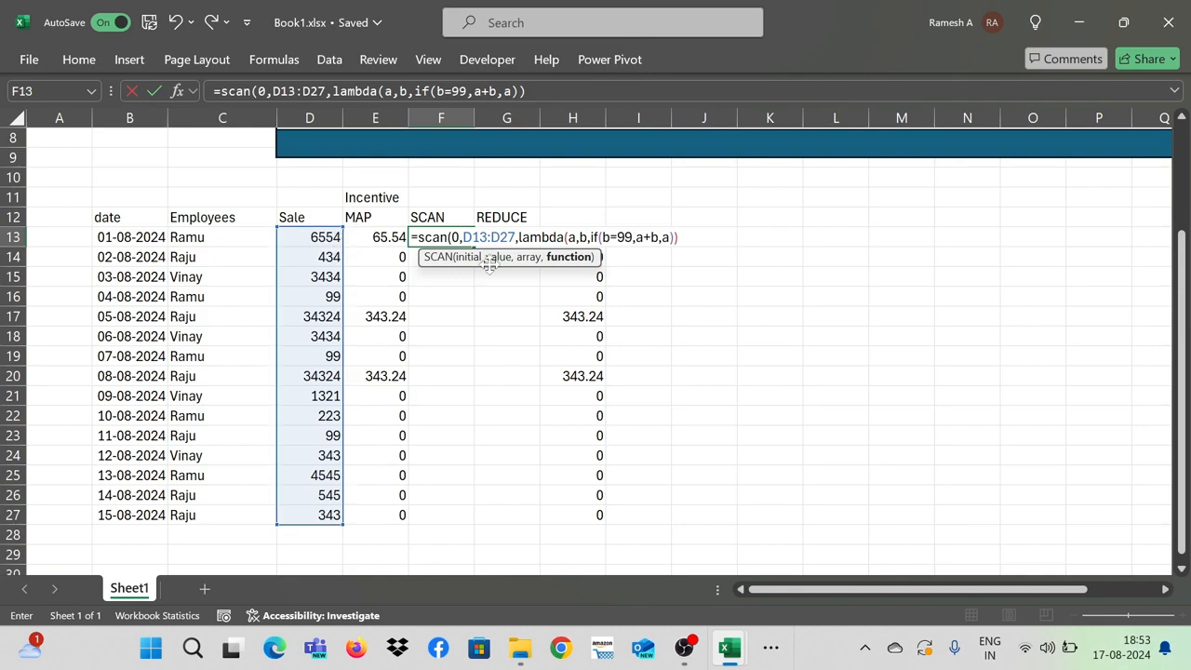
key(Return)
key(Return)
- Compare the first conditional SCAN results in F13:F14 with the Sale values in D13:D14
key(Up)
key(Up)
key(Down)
key(Down)
key(Left)
key(Left)
key(Up)
key(Right)
key(Left)
key(Right)
key(Right)
key(Left)
key(Left)
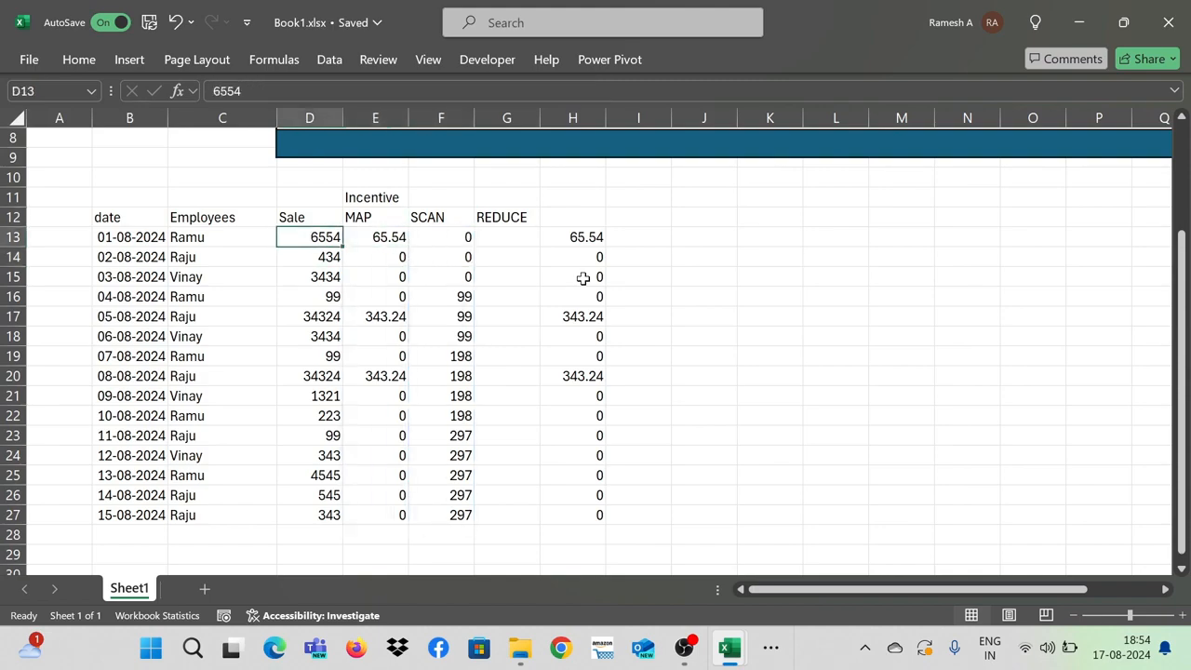
key(Right)
key(Right)
key(Right)
key(Down)
key(Left)
key(Left)
key(Left)
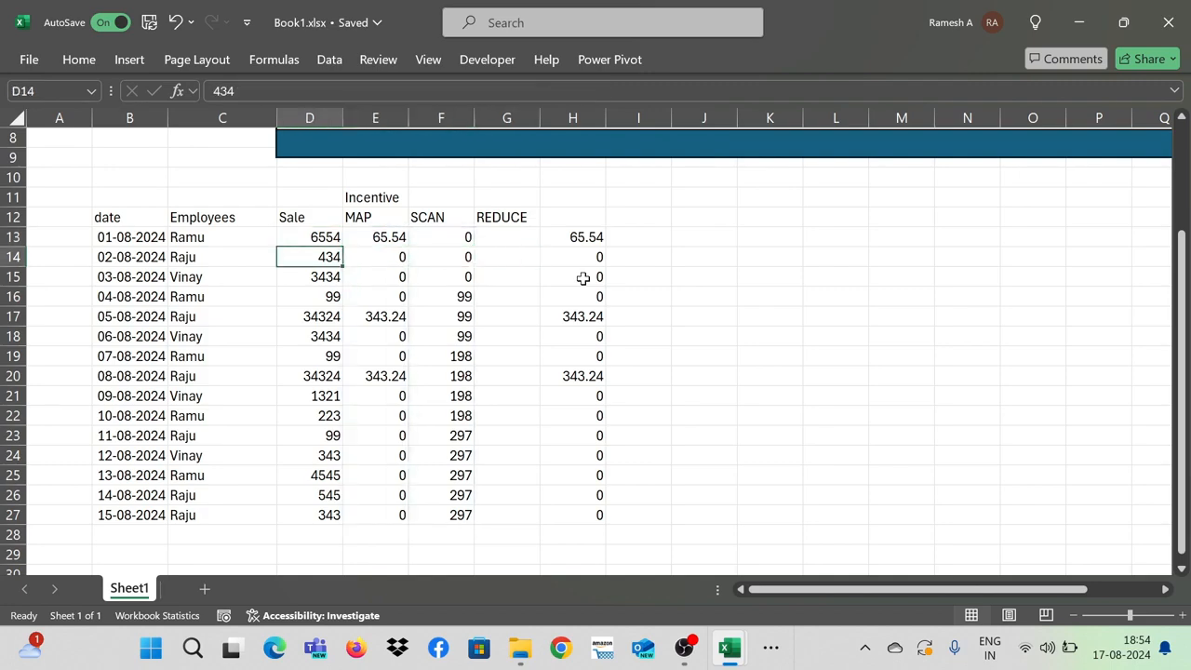
key(Right)
key(Right)
key(Up)
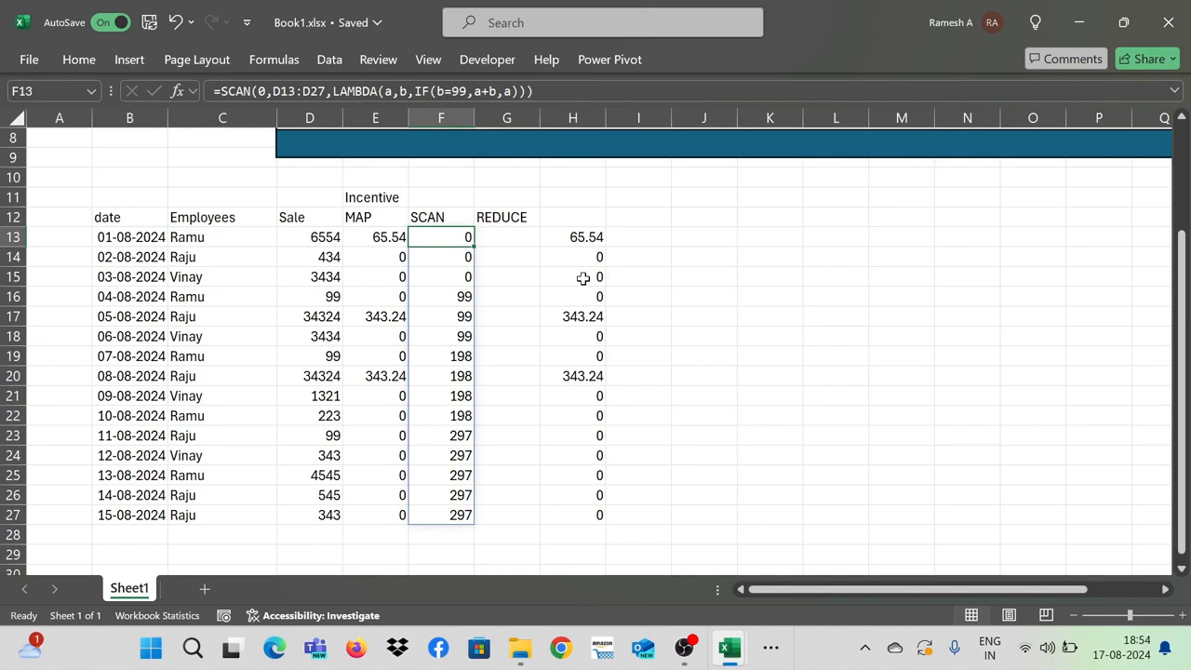
key(Left)
key(Left)
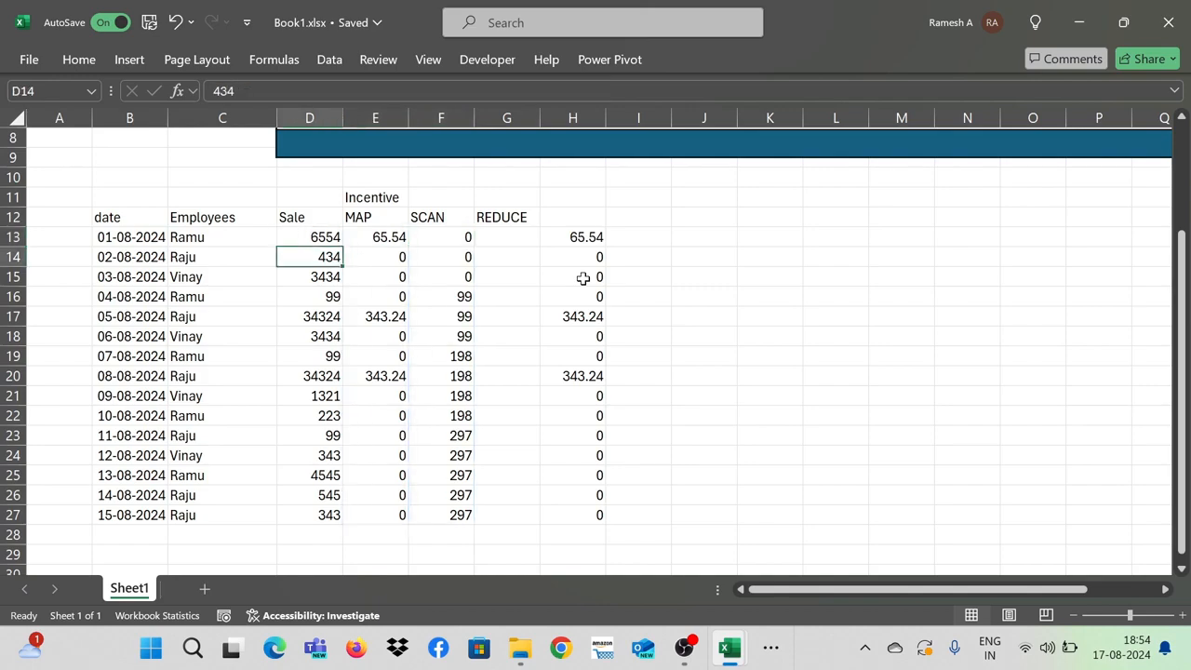
- Trace how the SCAN accumulation in column F responds to the Sale values through row 16
key(Right)
key(Left)
key(Right)
key(Right)
key(Left)
key(Left)
key(Right)
key(Right)
key(Down)
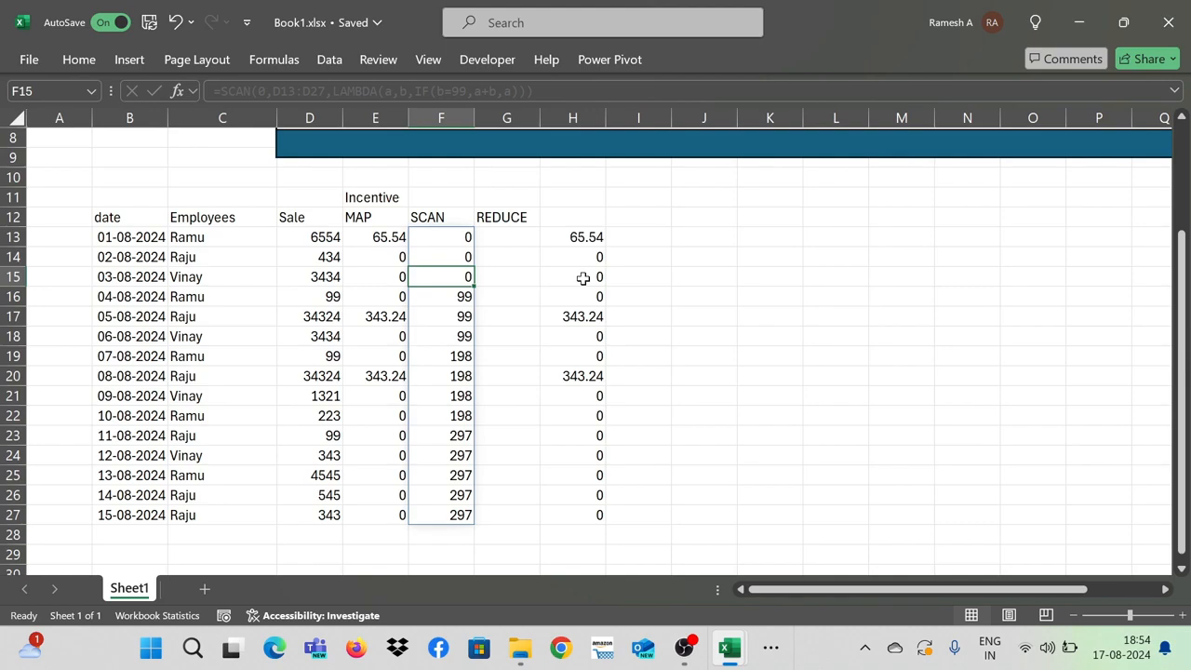
key(Down)
key(Left)
key(Left)
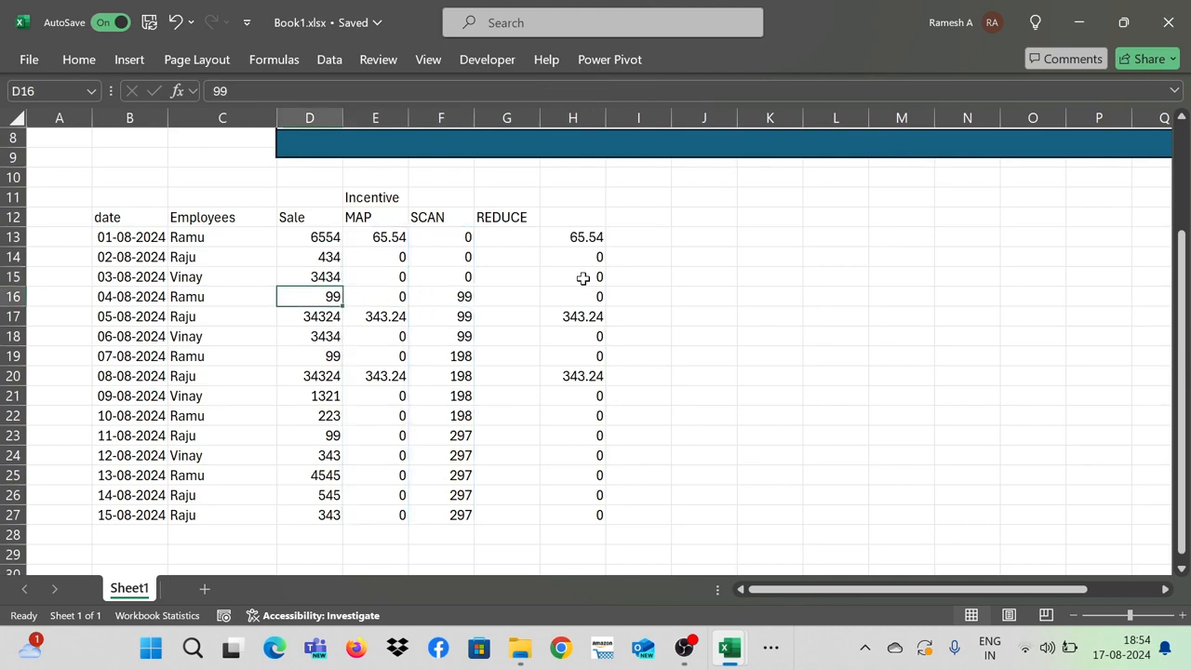
key(Right)
key(Right)
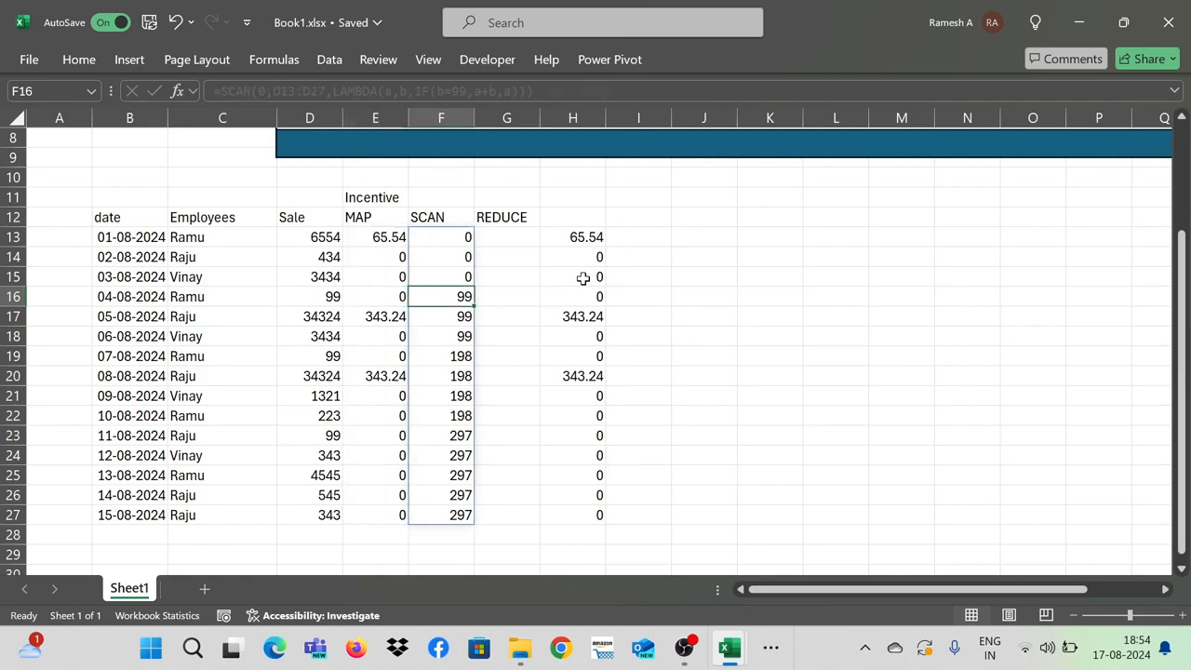
key(Up)
key(Left)
key(Down)
key(Right)
- Check the accumulated SCAN values against the dates 05-08-2024, 06-08-2024, 11-08-2024 and 10-08-2024
click(107, 313)
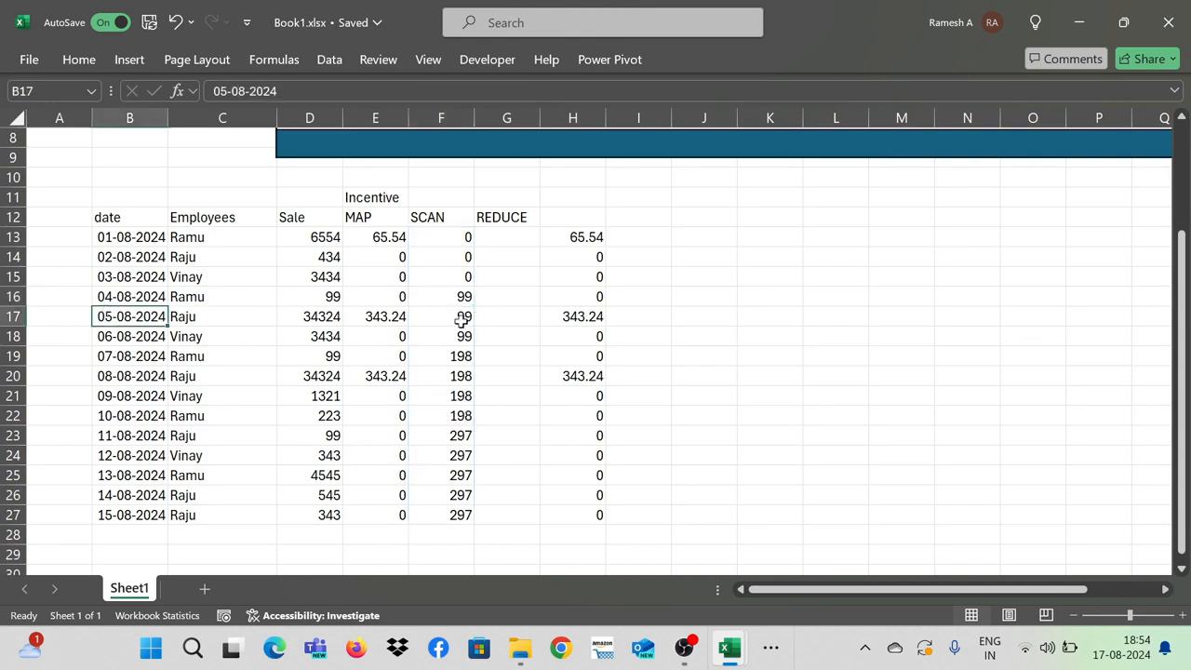
click(124, 338)
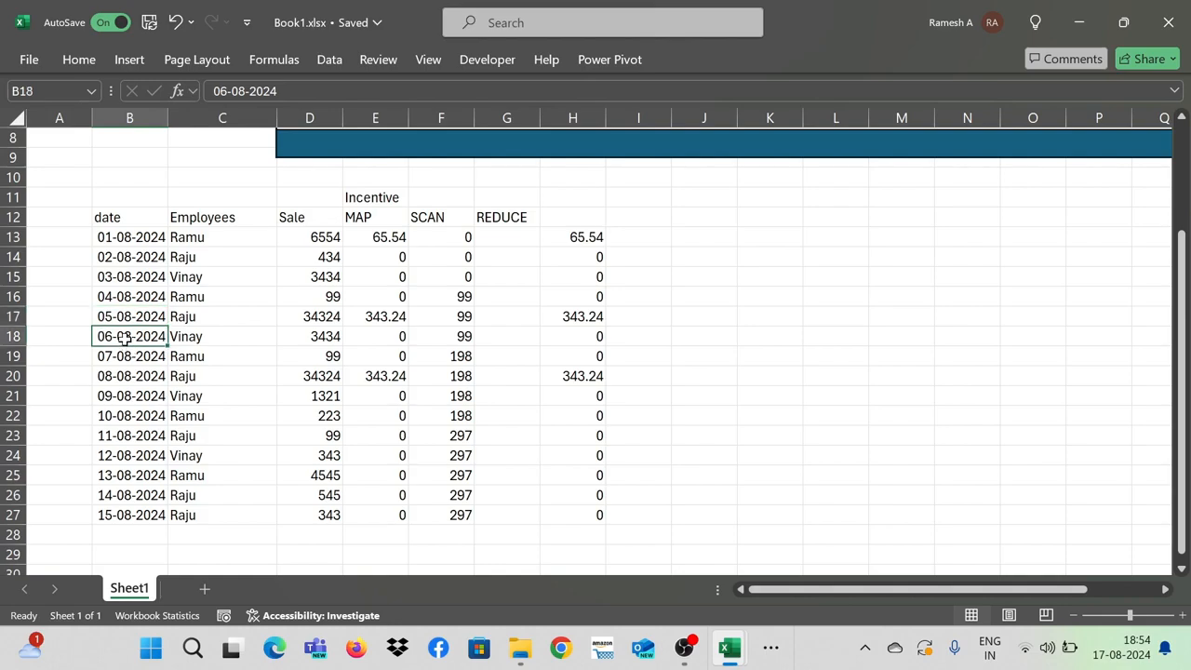
click(464, 341)
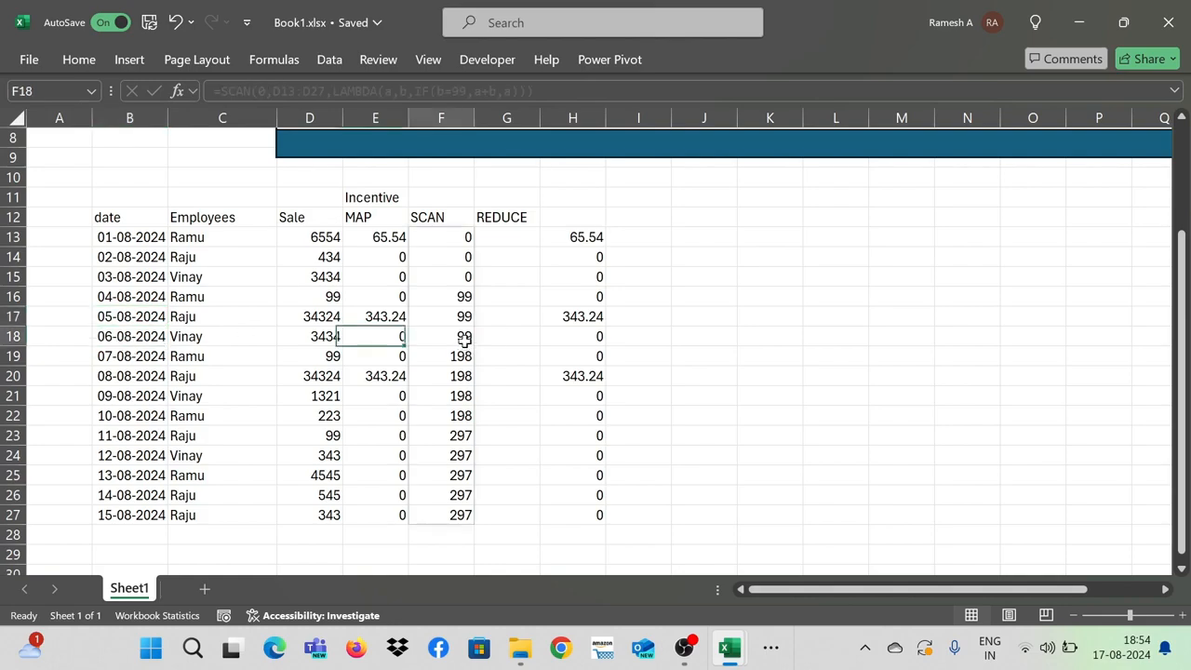
click(127, 433)
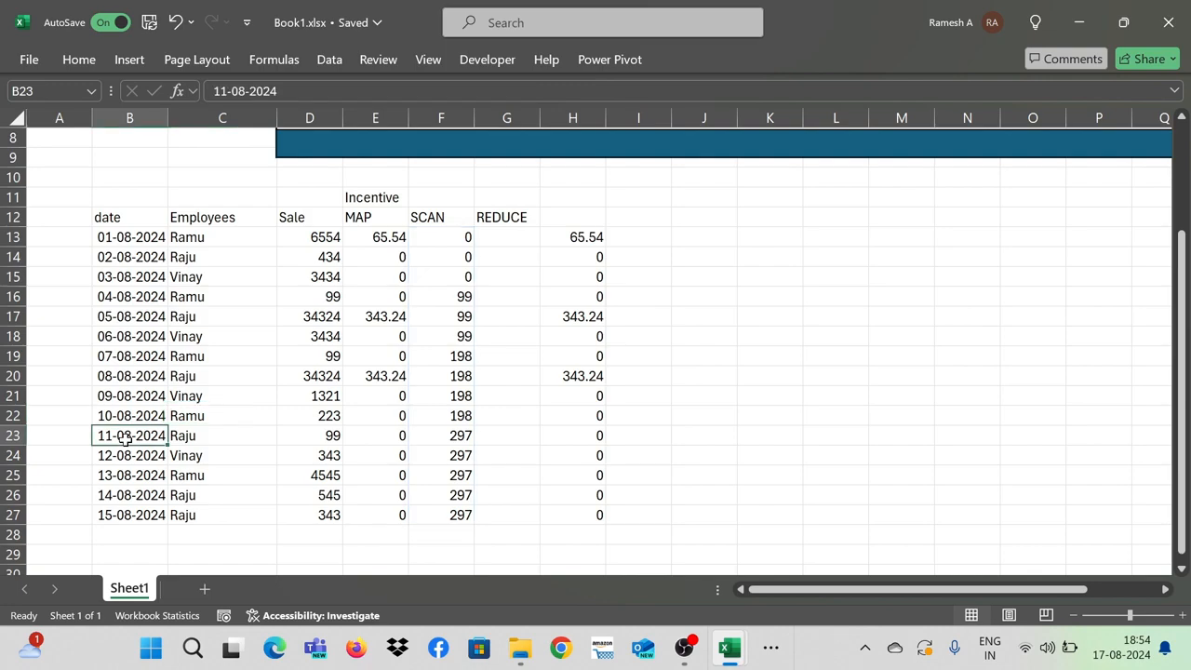
click(464, 451)
click(115, 418)
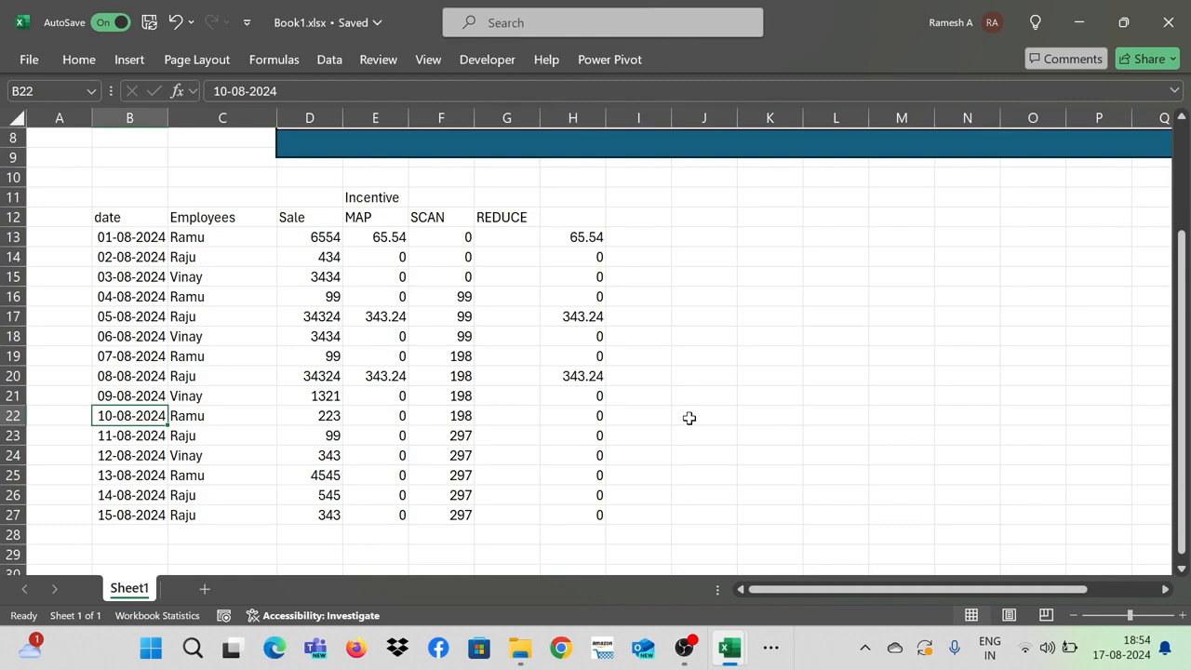
- Review the accumulated values in the SCAN column around rows 19 to 27
key(Right)
key(Right)
key(Right)
key(Right)
key(Up)
key(Up)
key(Up)
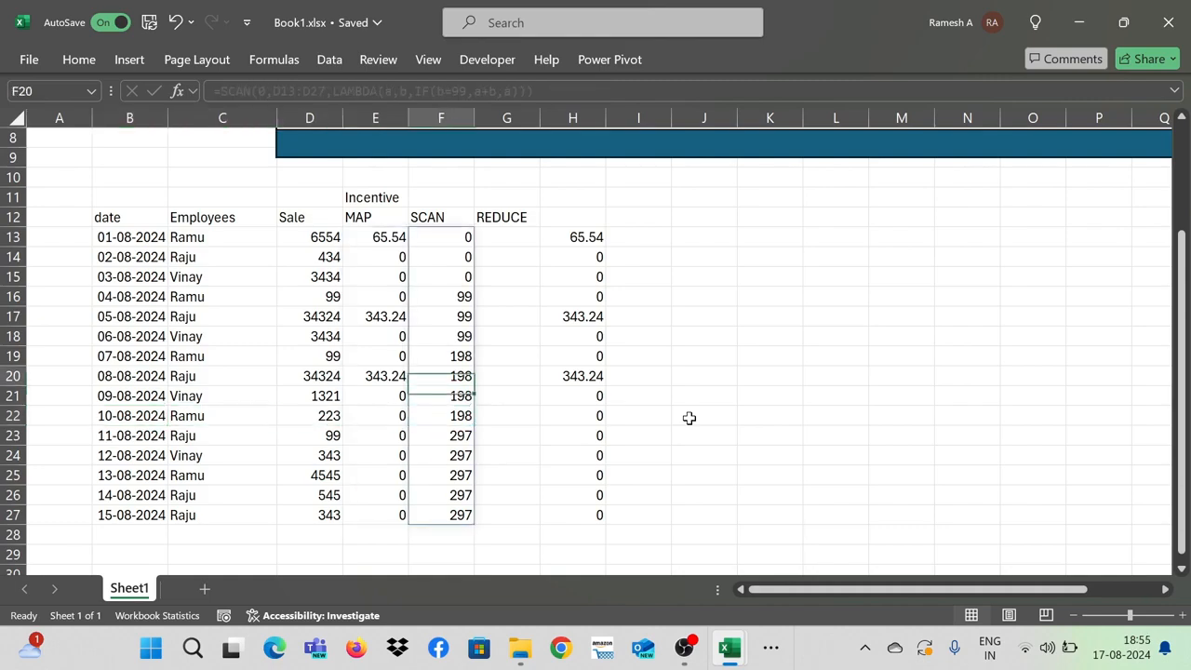
key(Down)
key(Down)
key(Down)
key(Down)
key(Down)
key(Down)
key(Down)
key(Down)
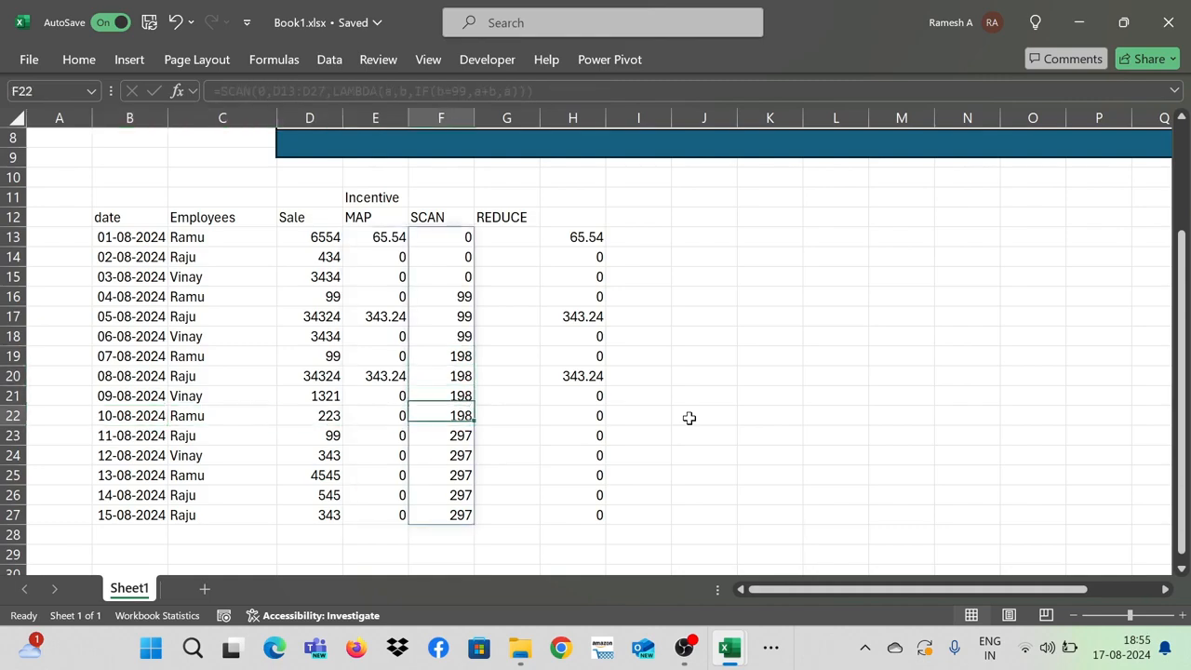
- Review the accumulated SCAN values in column F from row 26 back up to the opening rows F13:F18
key(Up)
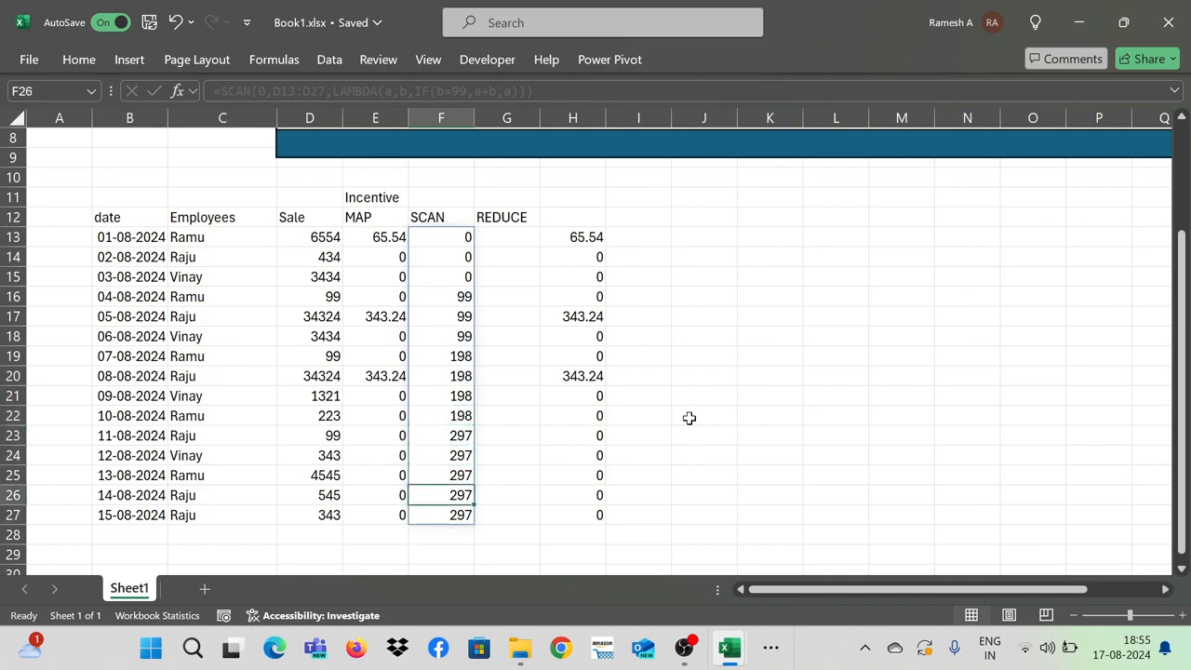
key(Down)
key(Up)
key(Up)
key(Up)
key(ctrl+Up)
key(Down)
key(Down)
key(Down)
key(Down)
key(Down)
key(Down)
key(Up)
key(Up)
key(Up)
key(Up)
key(Up)
- Check the accumulated SCAN value in F16 against the employee, Sale value and date 04-08-2024 in its row
key(Down)
key(Down)
key(Down)
key(Left)
key(Left)
key(Left)
key(Left)
key(Right)
key(Right)
key(Right)
key(Right)
key(Down)
key(Up)
key(Up)
key(Up)
key(Up)
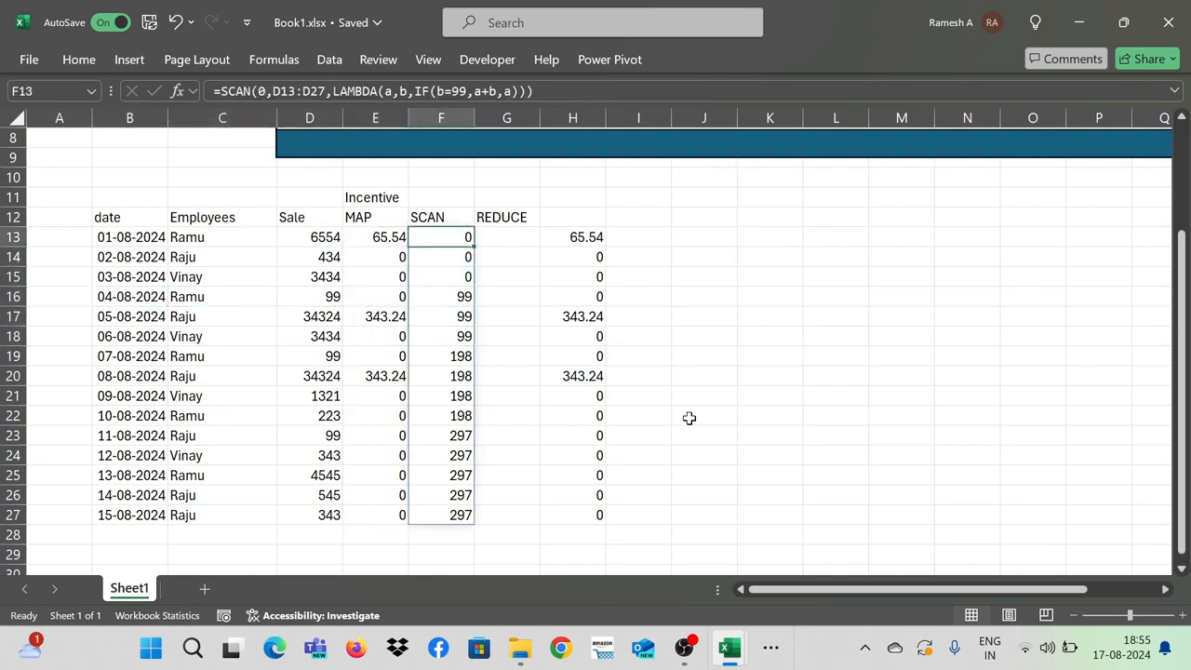
- Examine the full SCAN output range F13:F27 down to its final accumulated value in F27
key(ctrl+shift+Down)
key(Down)
key(Right)
key(Up)
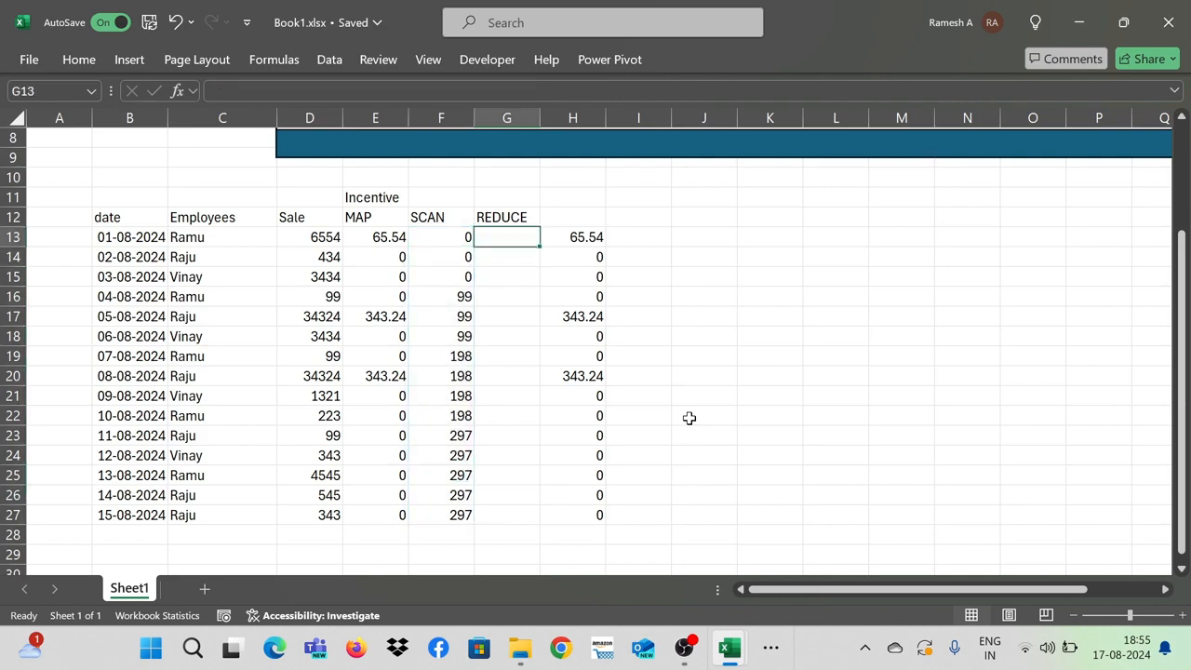
key(Left)
key(shift+Down)
key(shift+Down)
key(shift+Down)
key(shift+Down)
key(shift+Down)
key(ctrl+Down)
key(Down)
key(Up)
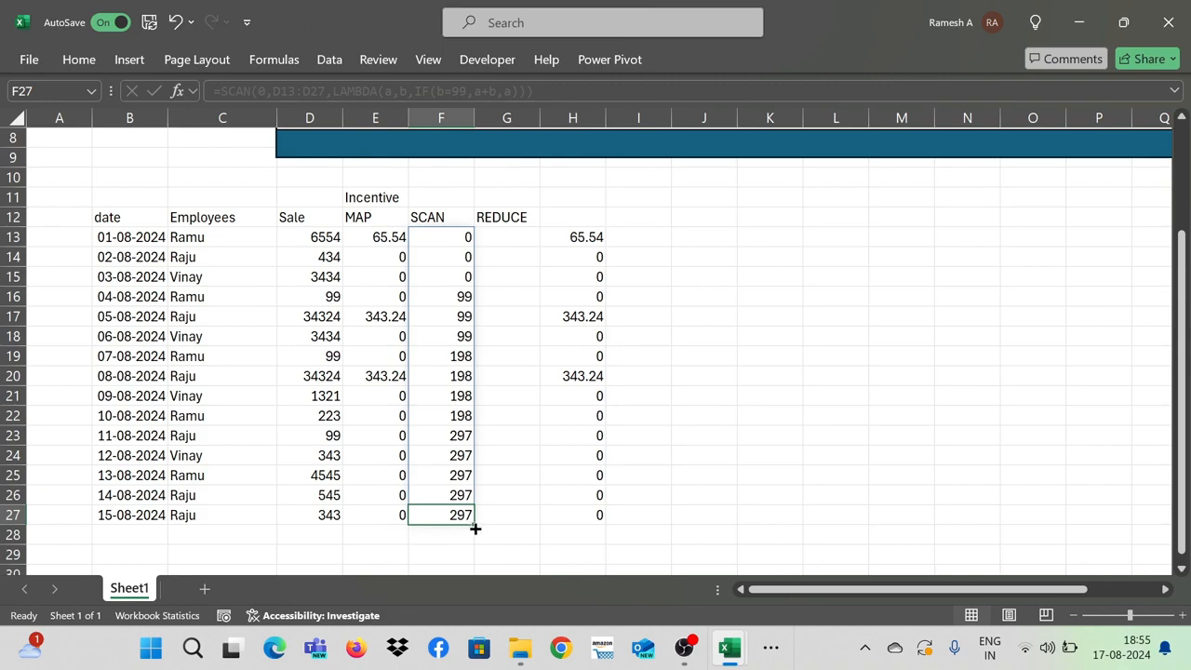
- Begin a REDUCE formula in G13 with the initial value 0 and the Sale range D13:D27 as the array
key(Right)
key(ctrl+Up)
key(Down)
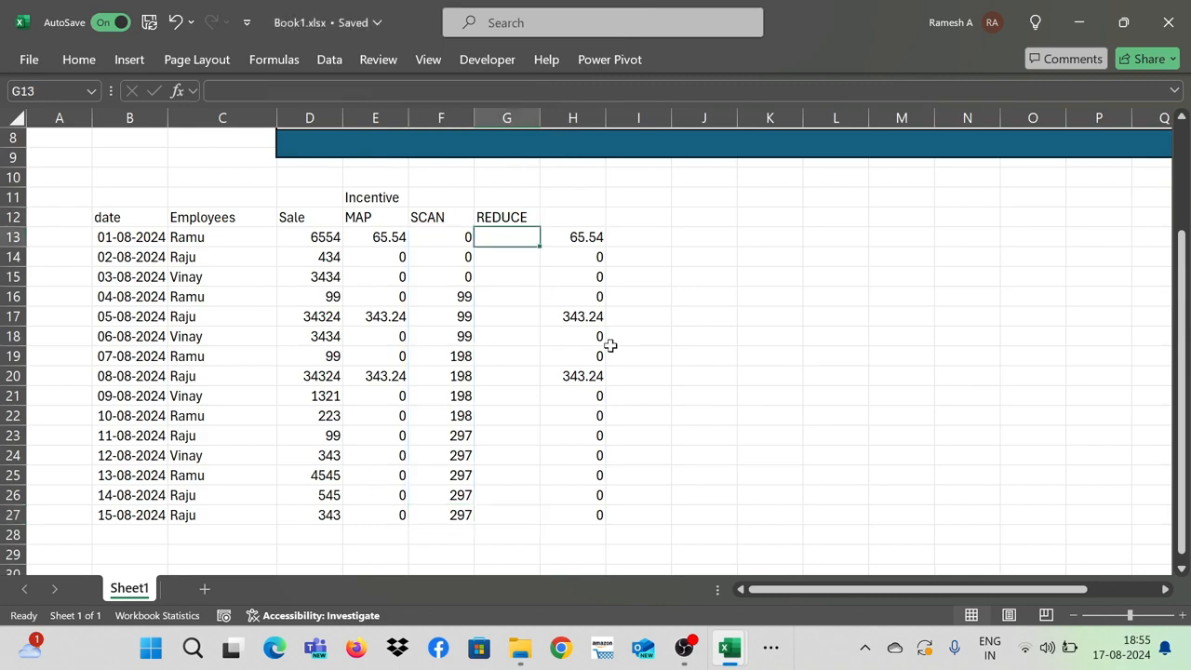
text(=red)
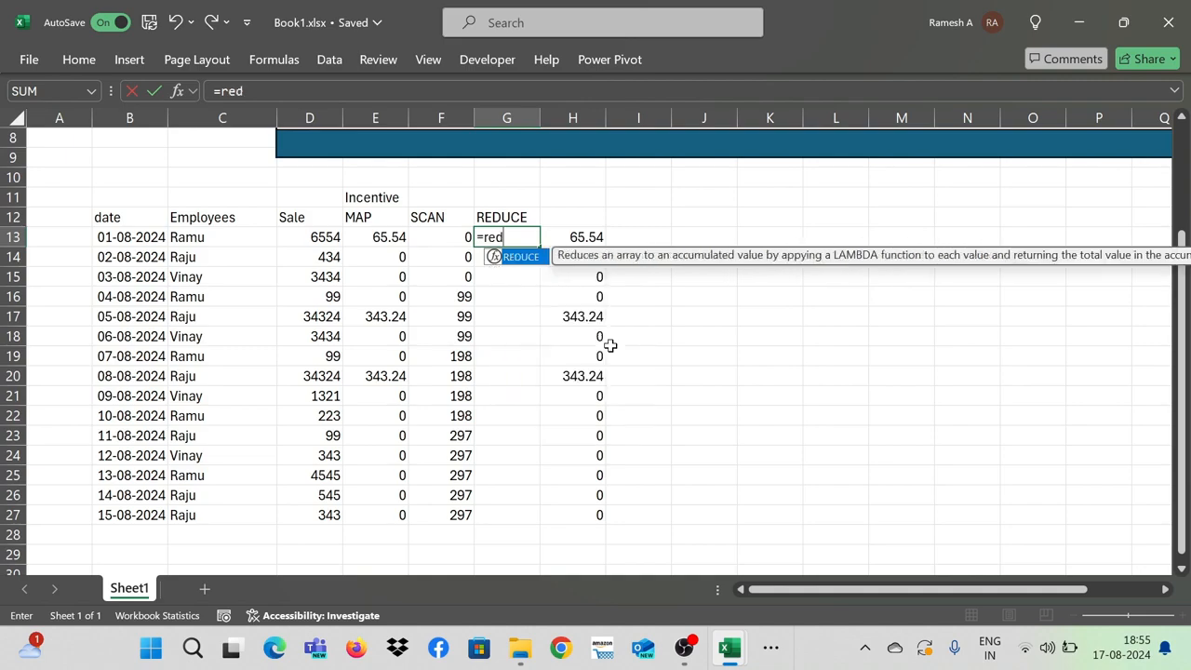
text(uce()
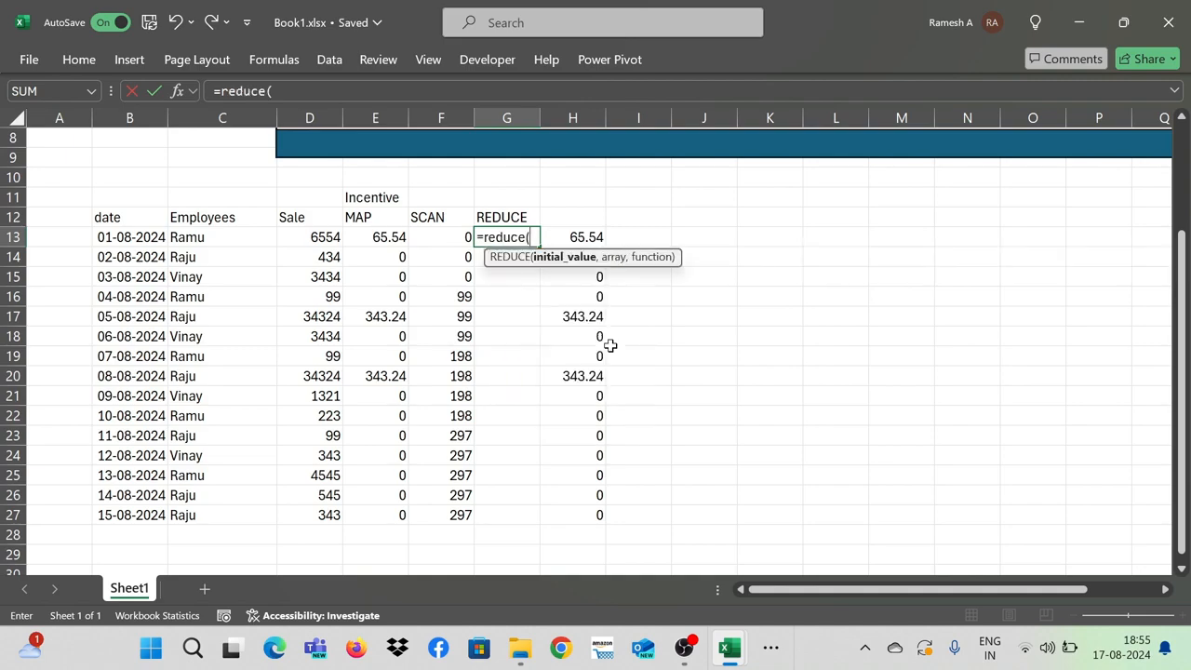
text(0,)
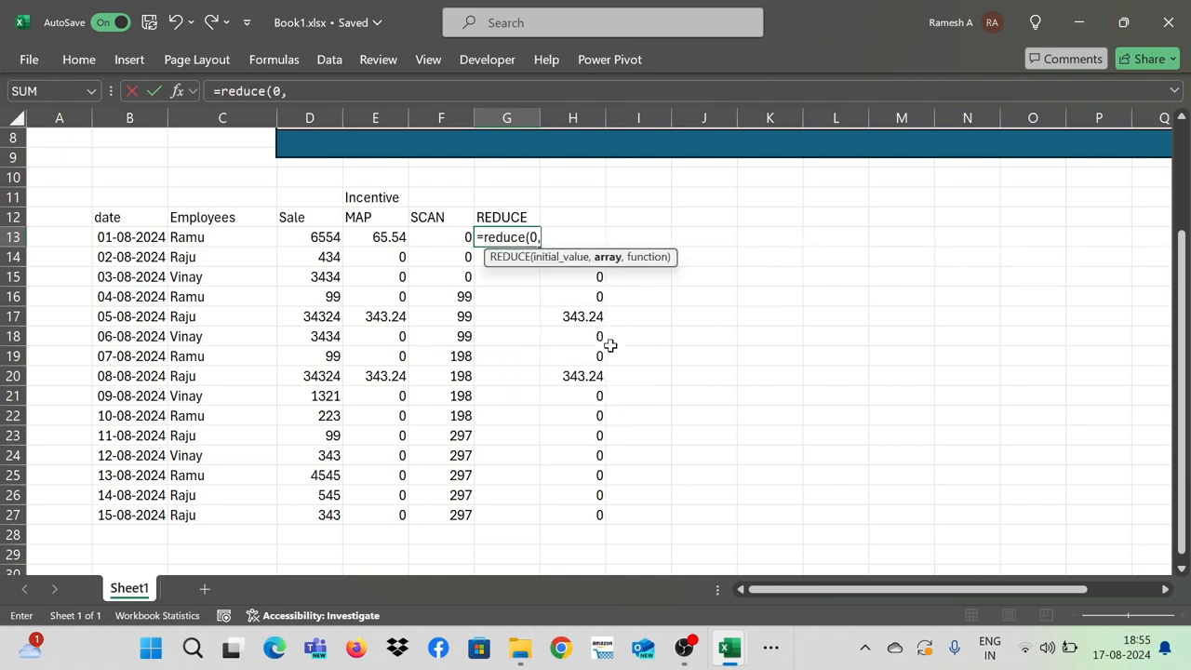
key(Left)
key(Left)
key(Left)
key(ctrl+shift+Down)
text(,)
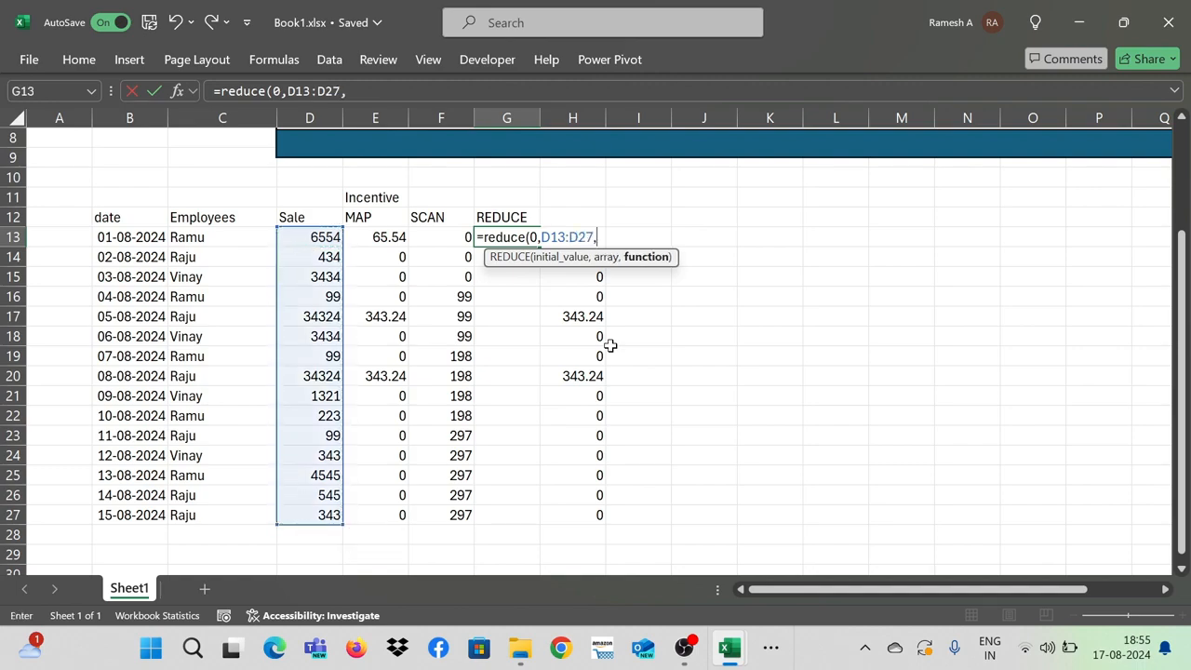
- Complete the REDUCE formula with LAMBDA(a,b,IF(b=99,a+b,a)) and enter it in G13
text(lambd)
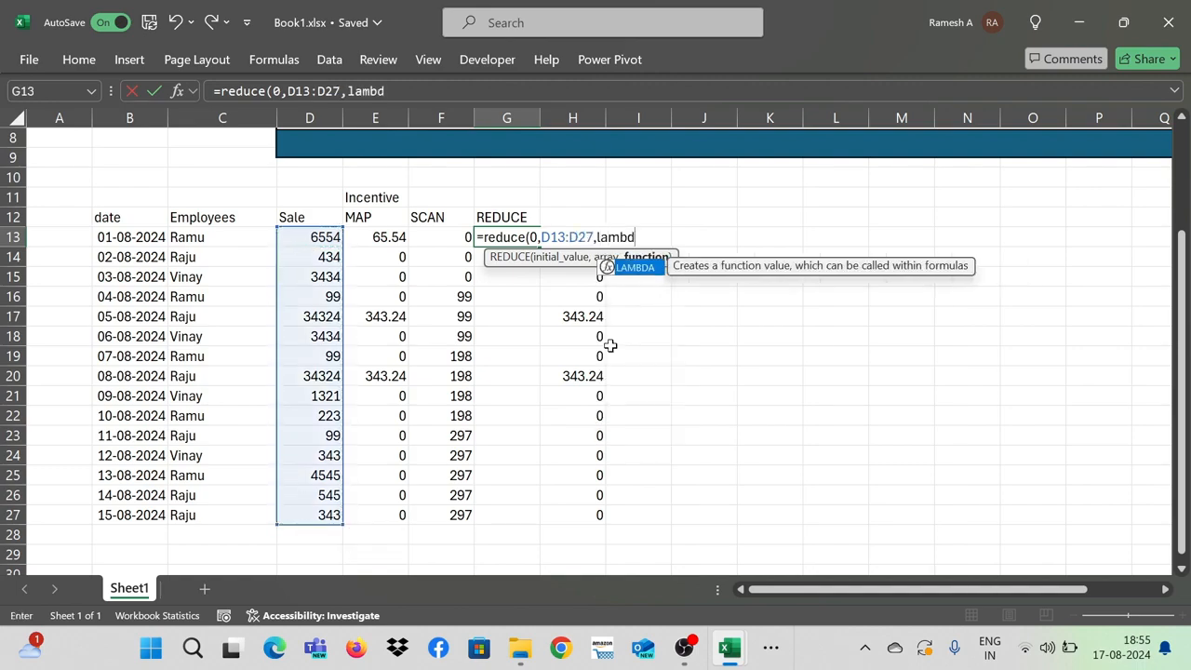
text(a(a,)
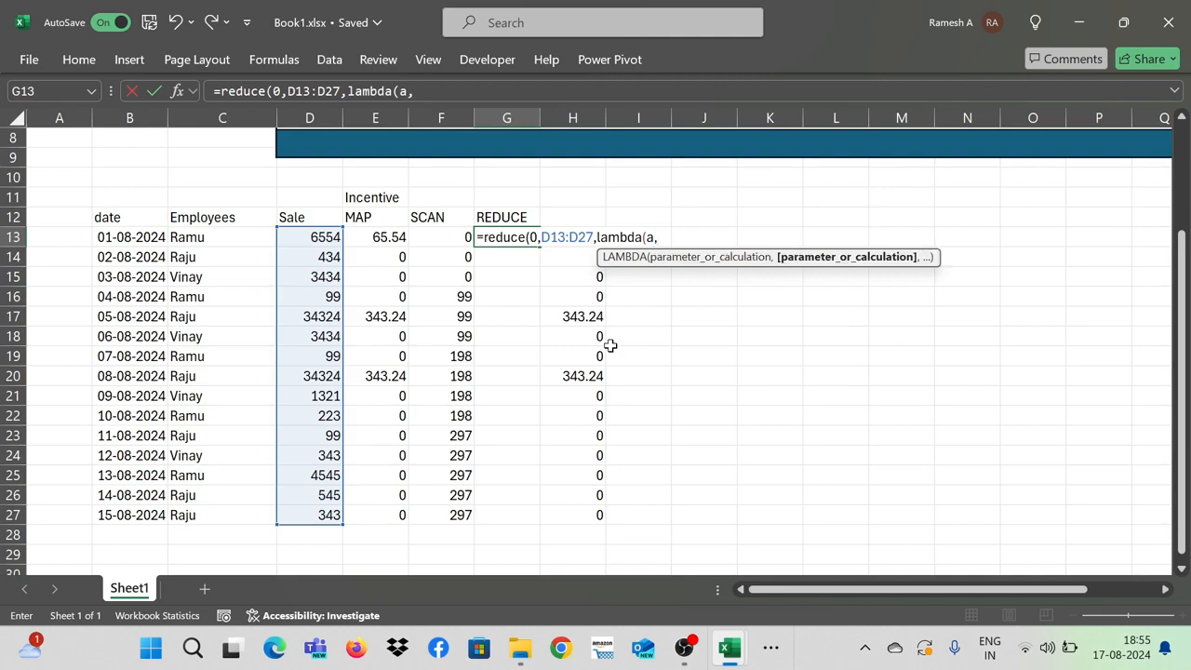
text(b)
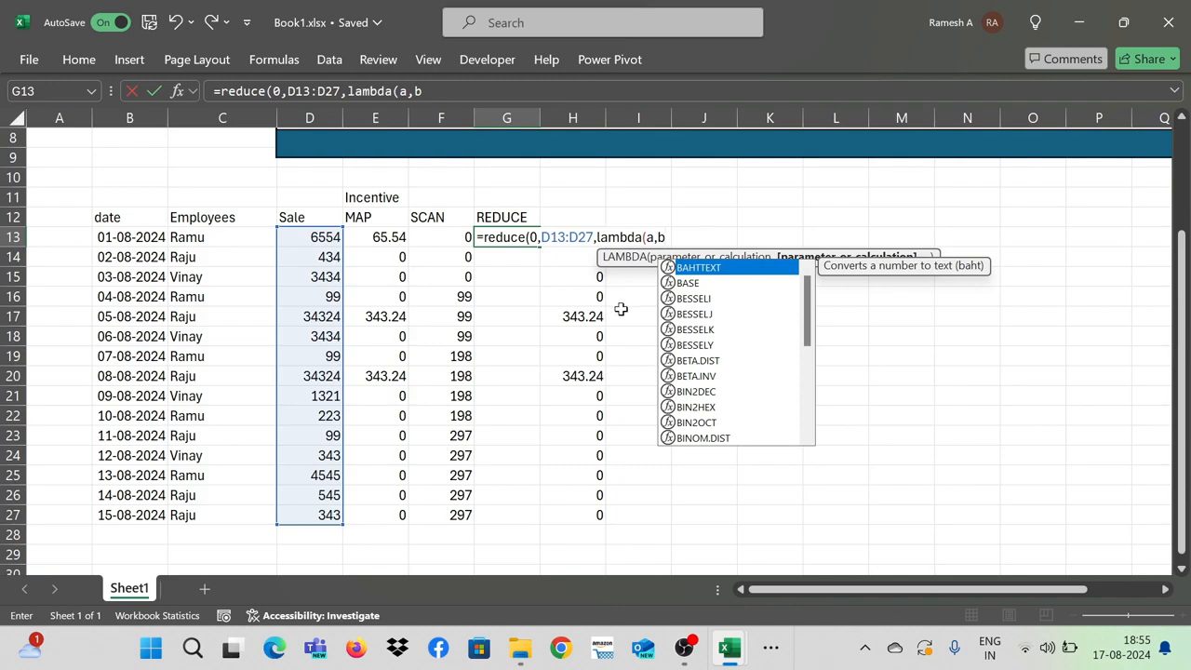
text(,)
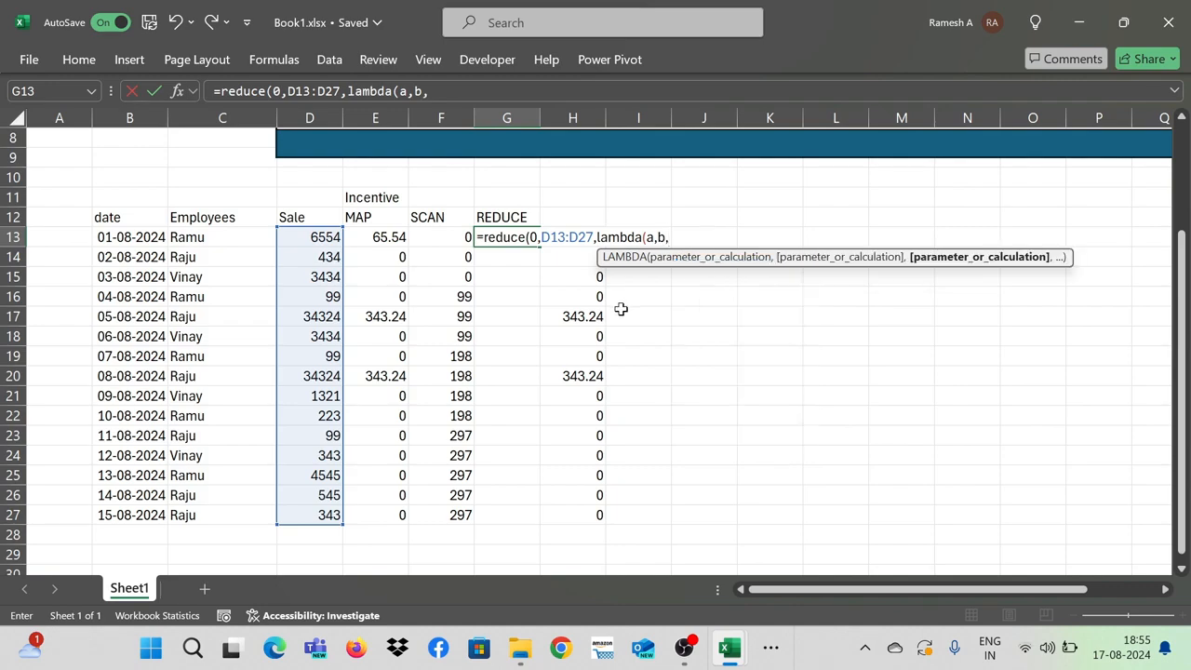
text(if)
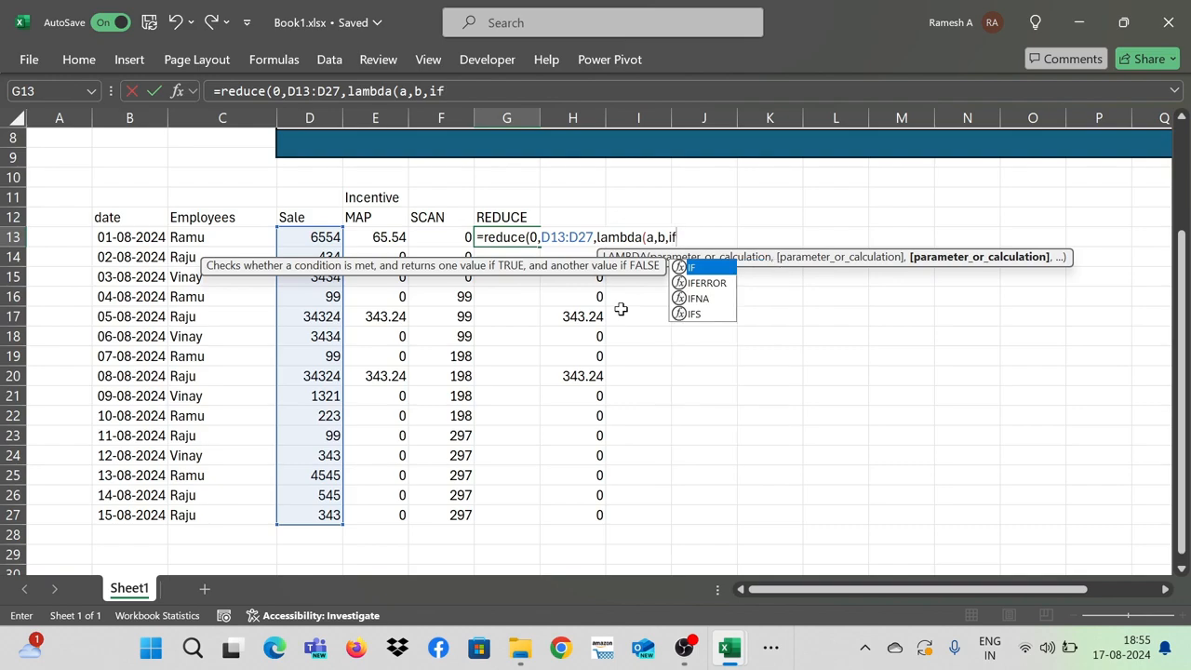
text((b=99,)
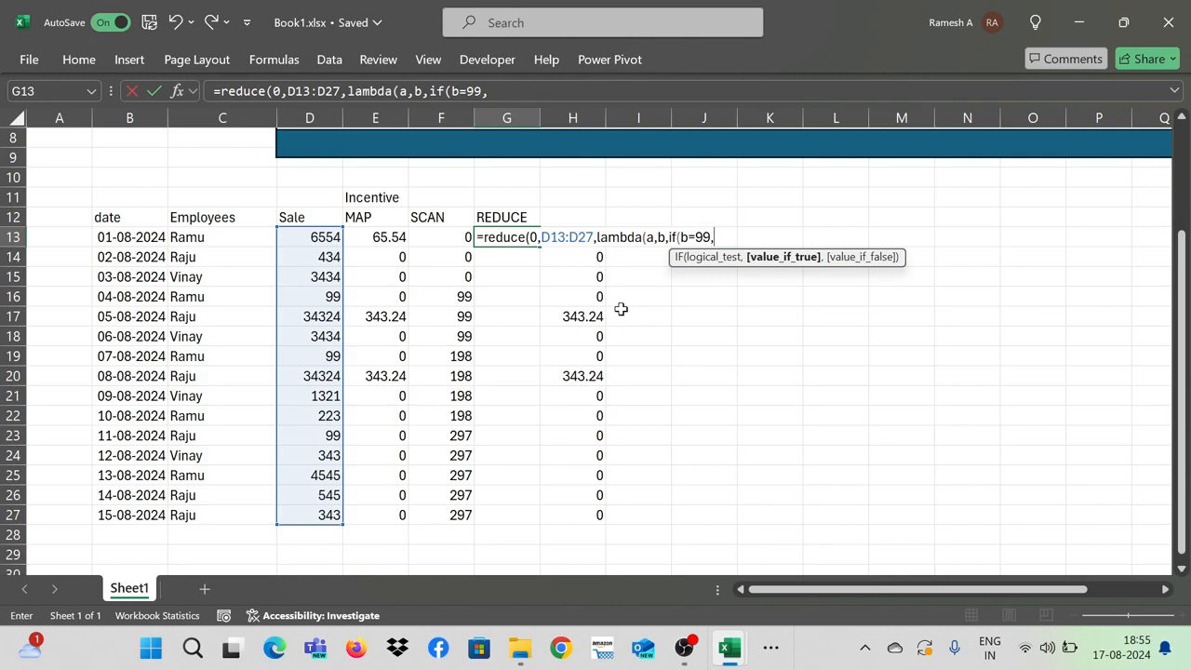
text(a+b)
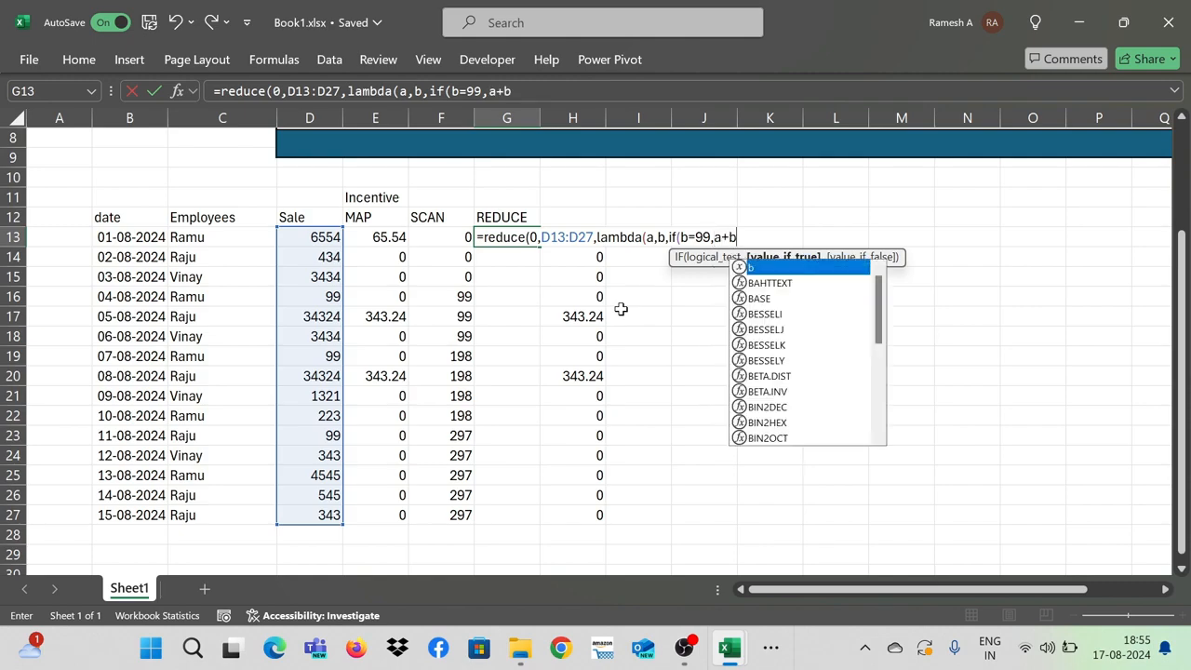
text(,a)))
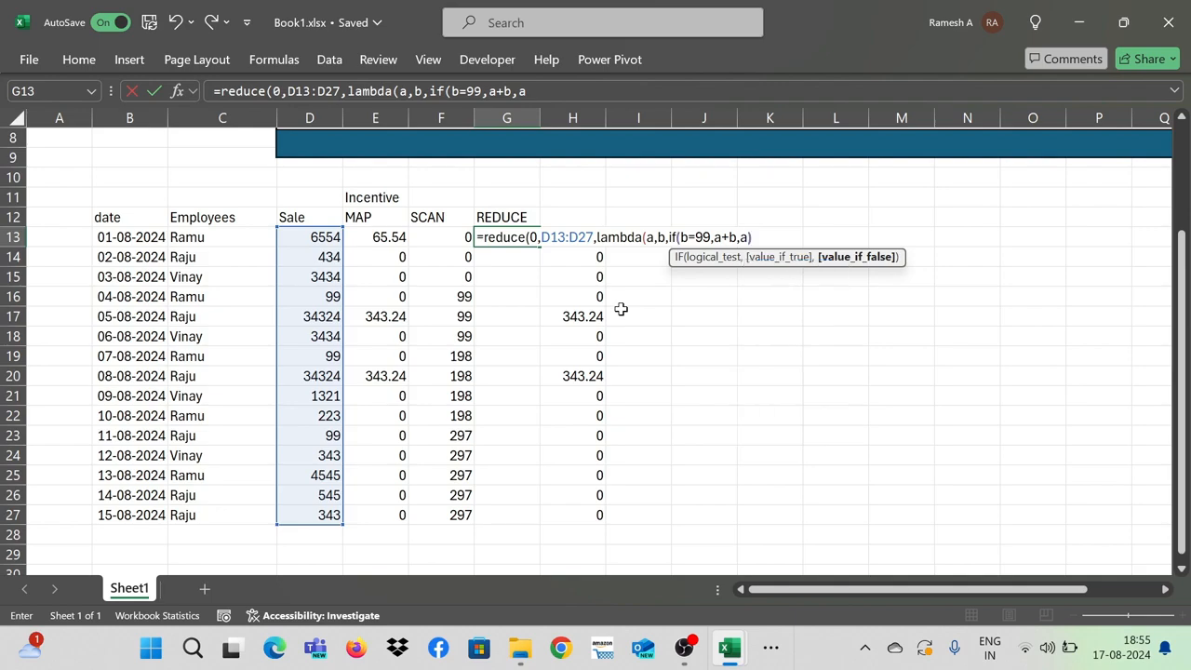
text())
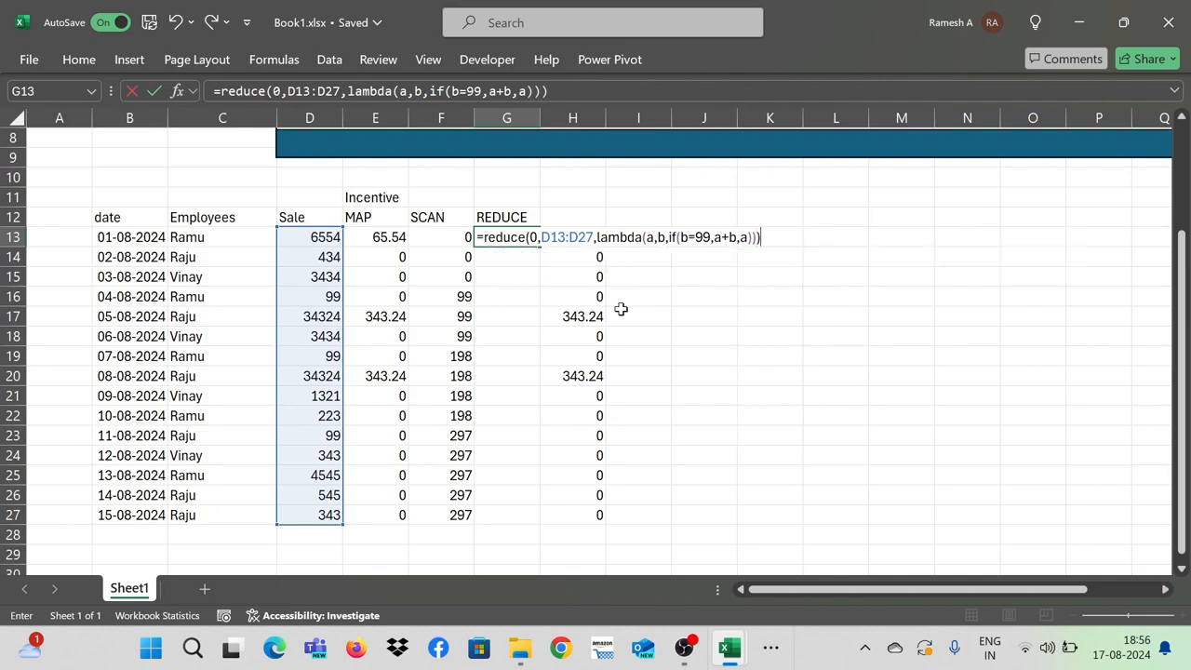
key(Return)
key(Up)
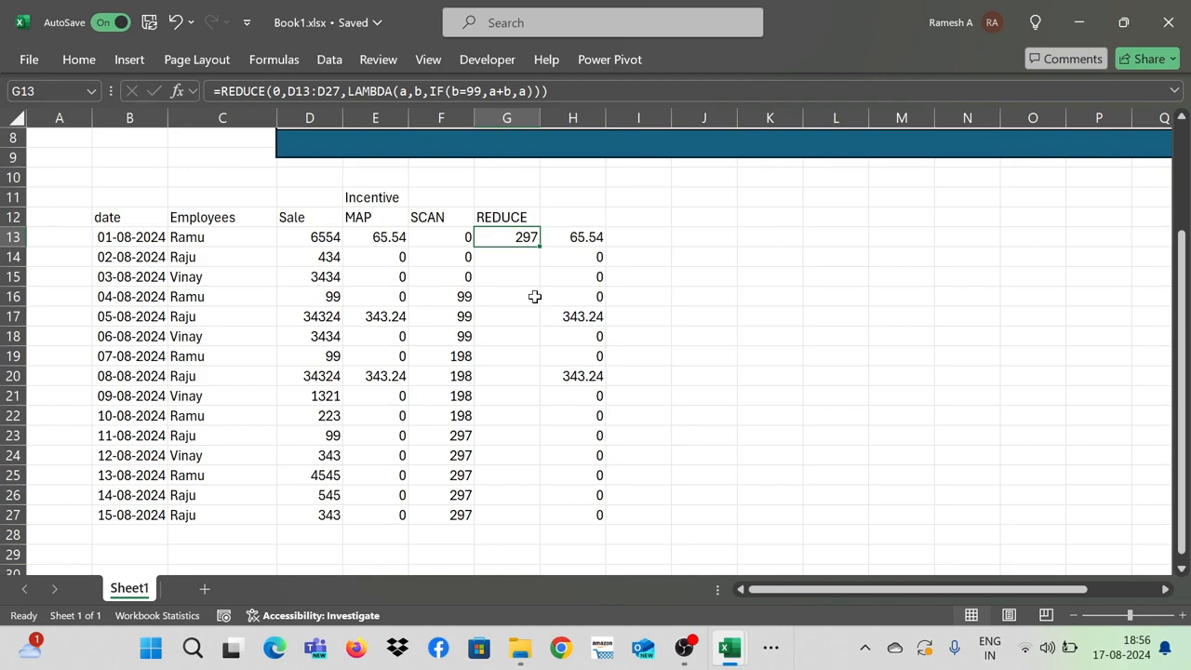
- Compare the REDUCE result in G13 with the Sale, MAP and SCAN values in row 13
key(Left)
key(Left)
key(Left)
key(Right)
key(Right)
key(Right)
key(Left)
key(Left)
key(Left)
key(Right)
key(Right)
key(Right)
key(Right)
key(Right)
key(Right)
key(Right)
key(Right)
key(Right)
key(Right)
key(Right)
key(Left)
key(Left)
key(Left)
key(Right)
key(Right)
key(Right)
key(Right)
key(Left)
key(Left)
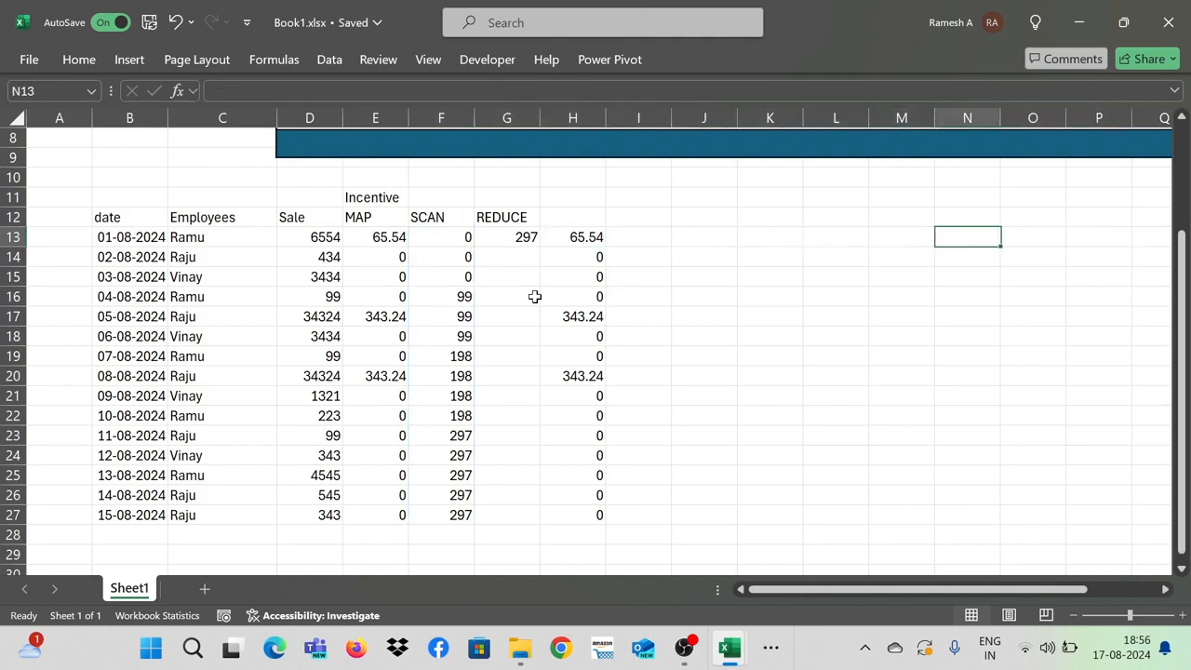
key(Left)
key(Left)
key(Left)
text(We)
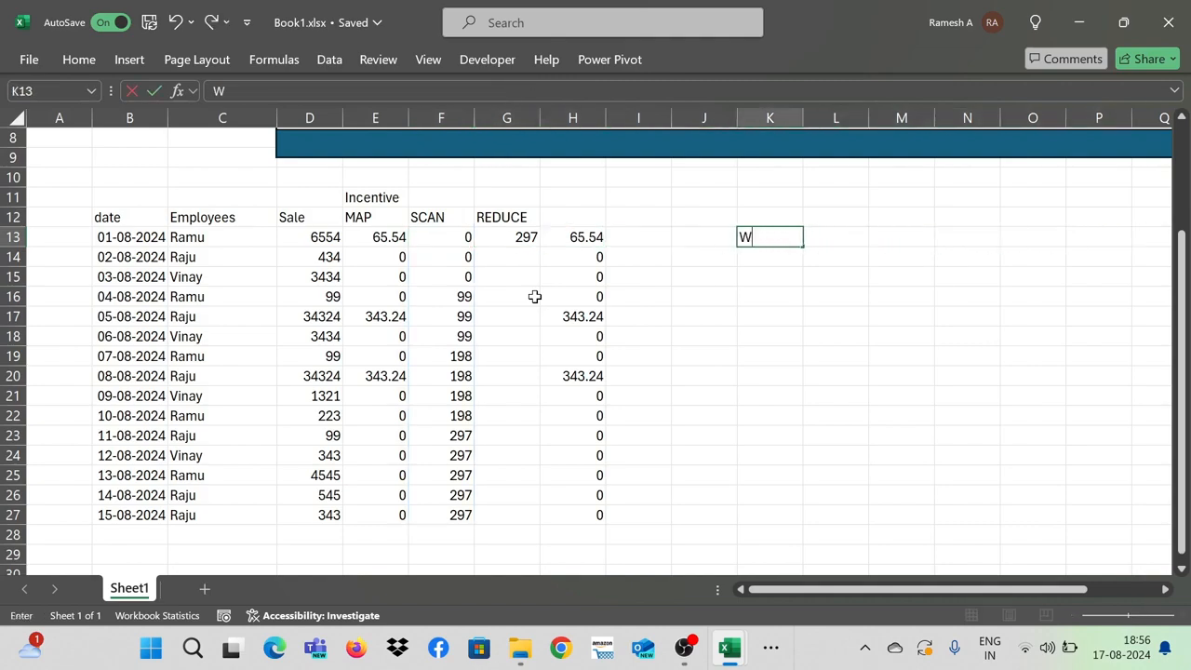
key(Return)
key(Up)
- Enter the letters w, e, l, c, o, m, e one per cell down K13:K19
text(w)
key(Return)
text(e)
key(Return)
text(l)
key(Return)
text(c)
key(Return)
text(o)
key(Return)
text(m)
key(Return)
text(e)
key(Tab)
- Enter the header Map in L12, above the column beside the letters
key(Up)
key(Up)
key(Up)
key(Up)
key(Up)
key(Up)
key(Up)
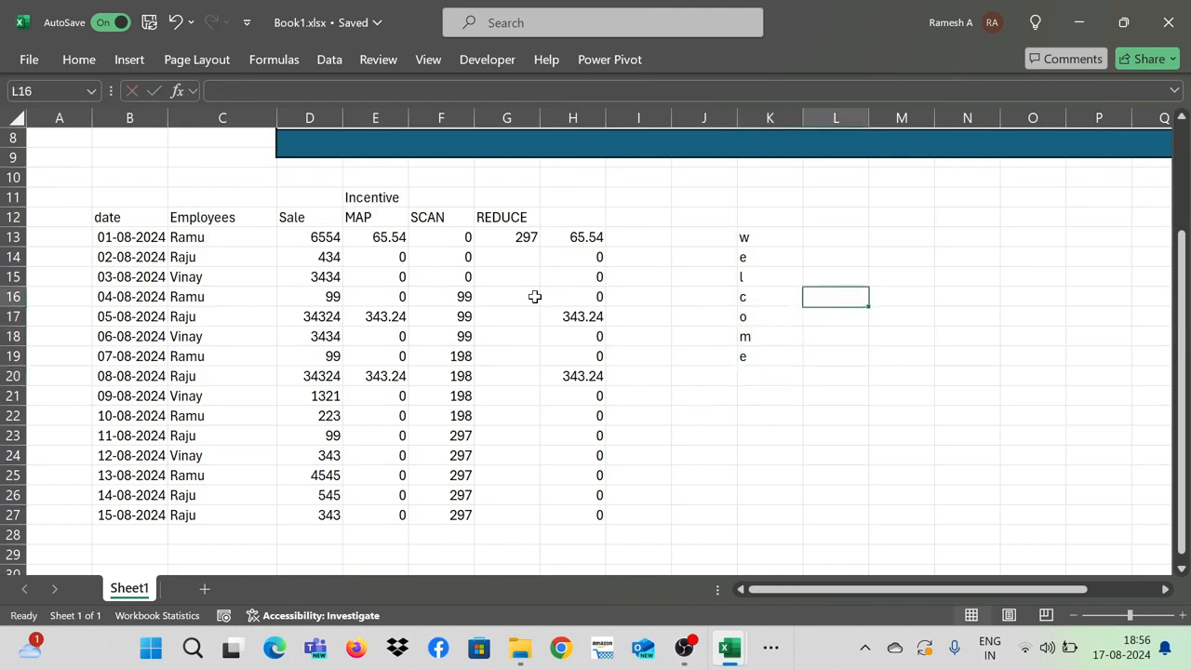
text(Map)
key(Return)
- Enter the headers scan in M12 and reduce in N12
key(Up)
key(Right)
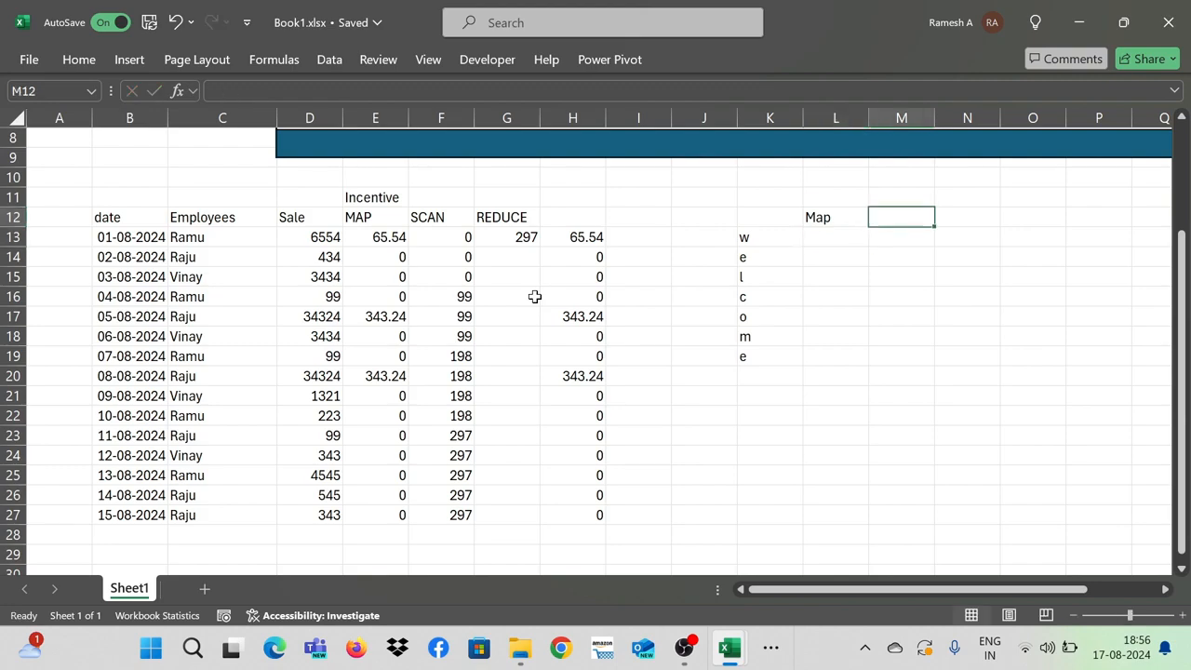
key(Left)
key(Left)
key(Down)
key(Right)
key(Up)
key(Right)
text(scan)
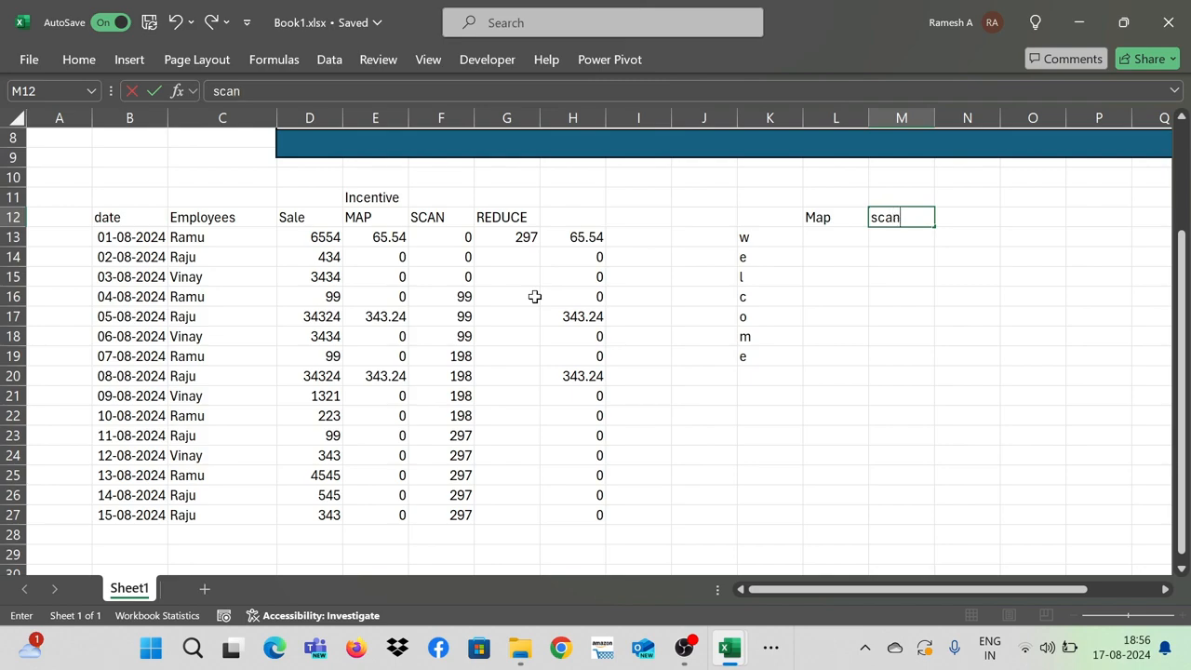
key(Return)
key(Up)
key(Right)
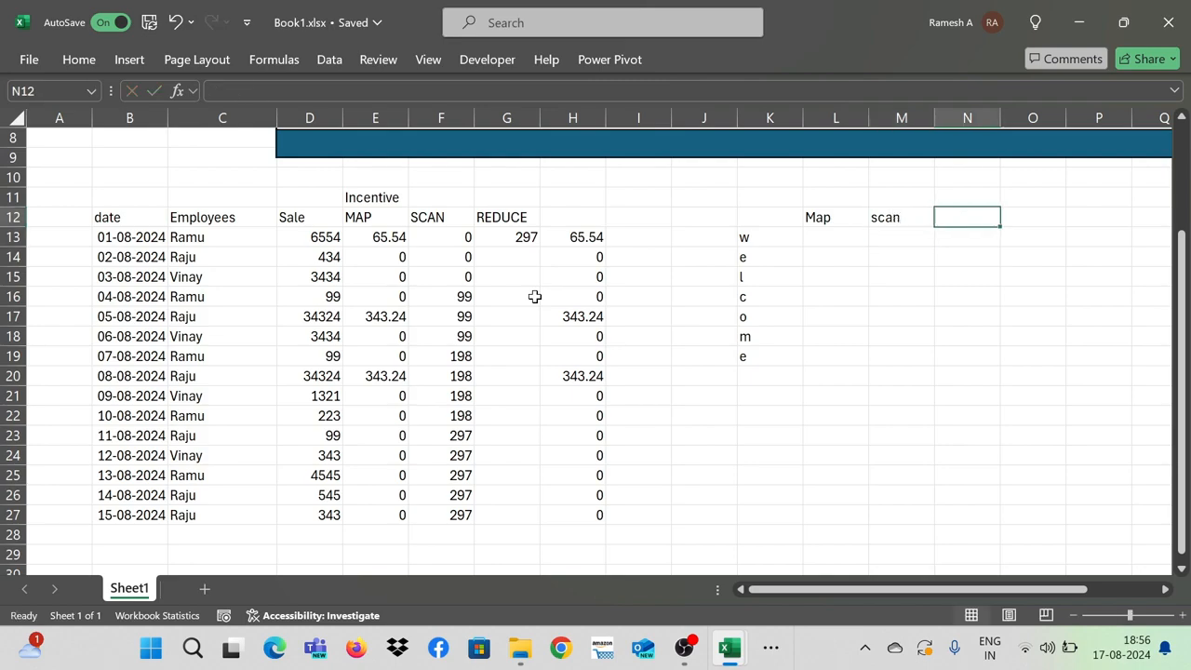
text(reduce)
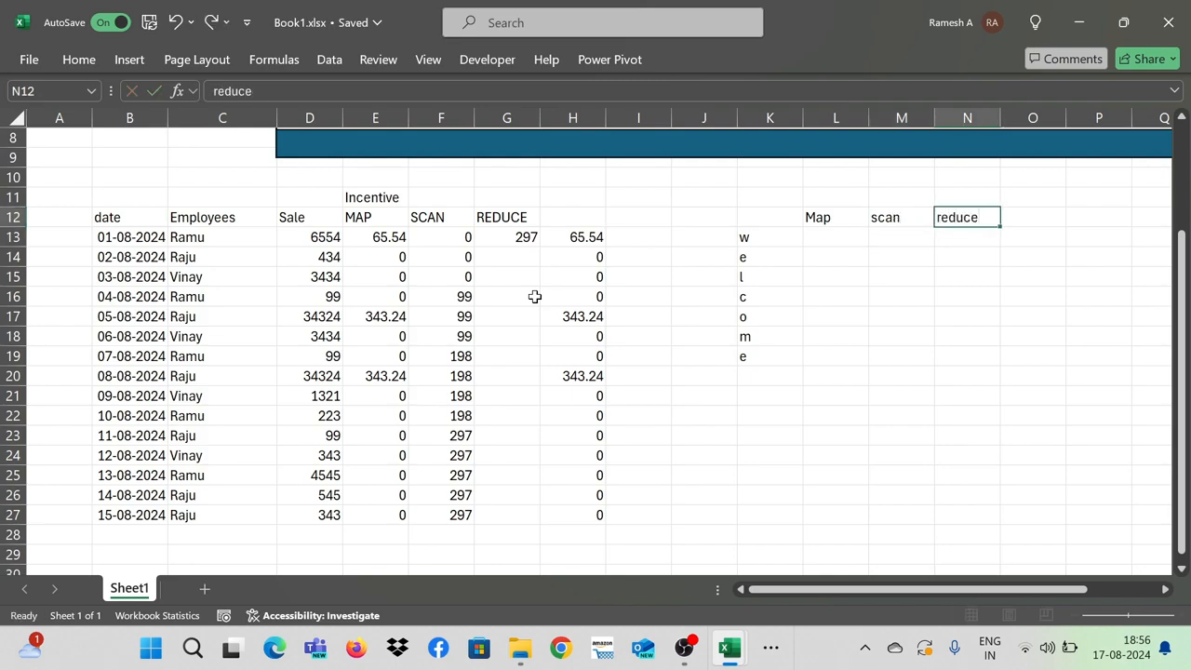
key(Return)
- Begin a MAP formula in L13 with the letter range K13:K19 as its array
key(Left)
key(Left)
text(=)
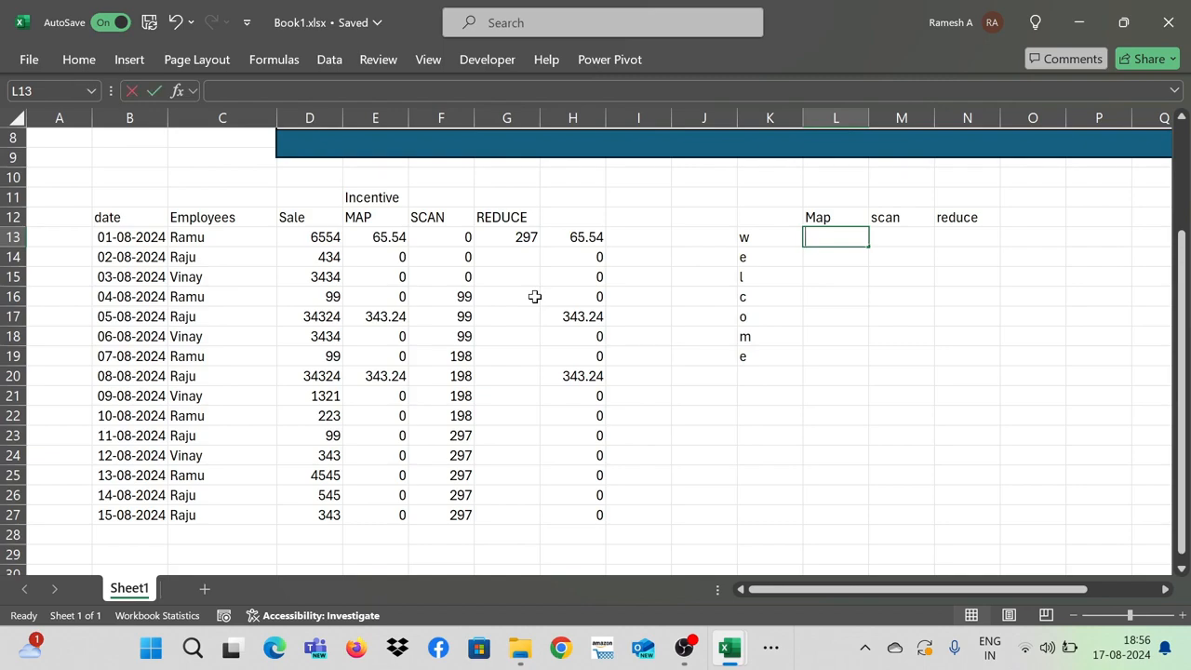
text(map()
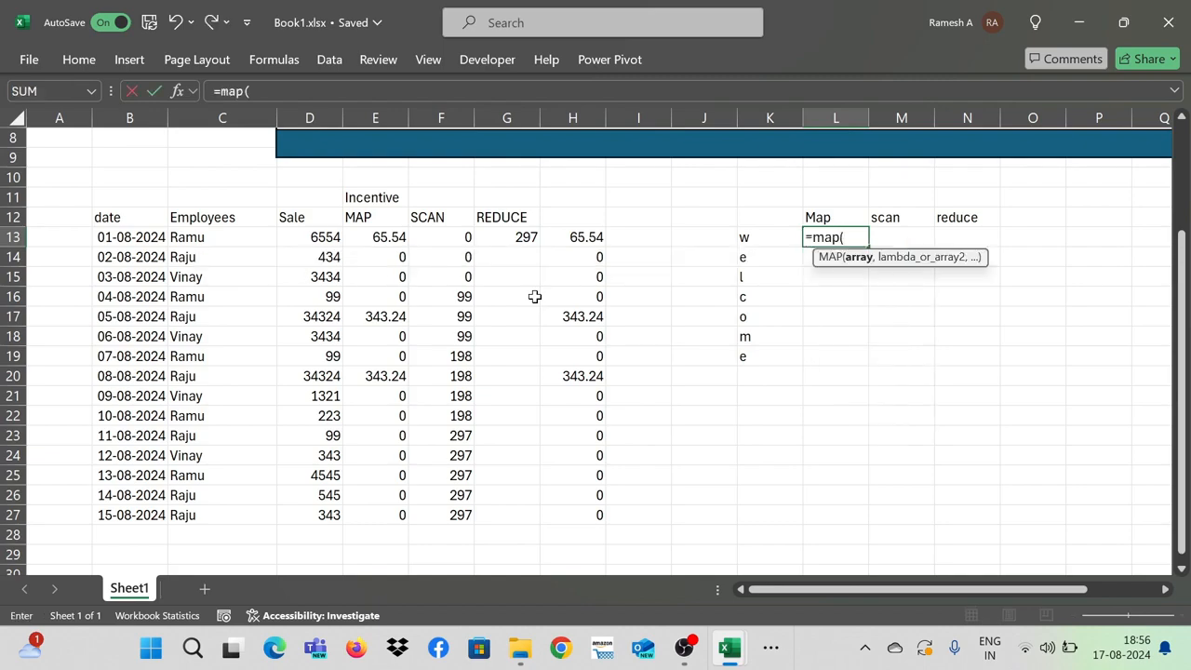
key(Left)
key(Left)
key(Right)
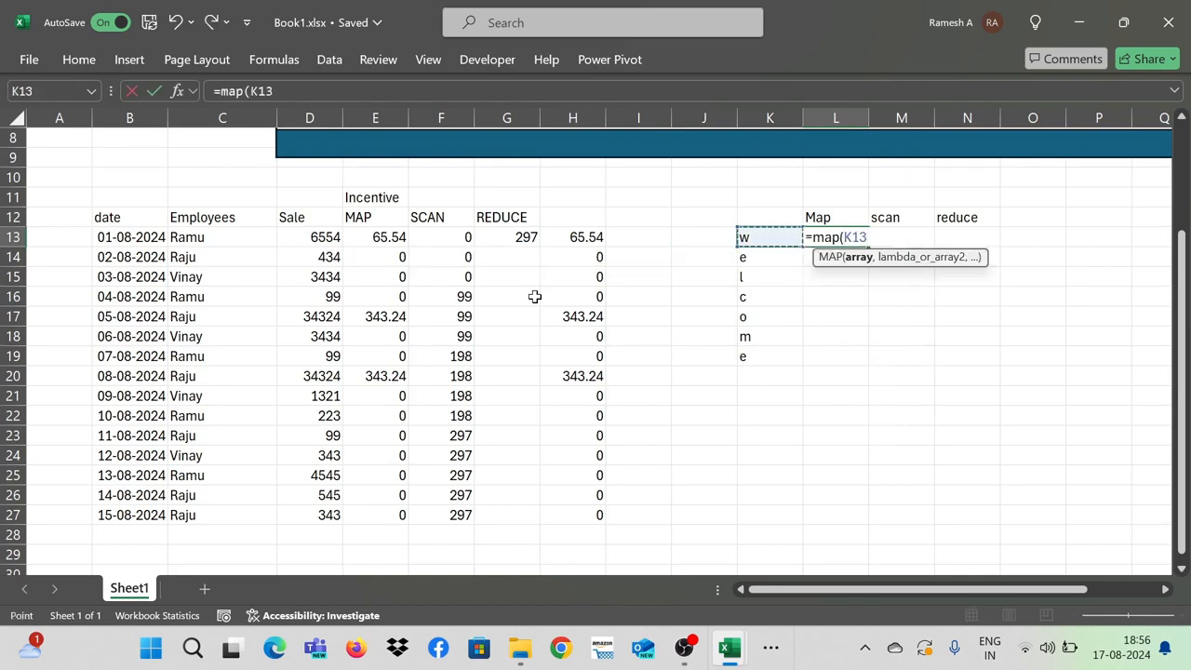
key(shift+Down)
key(shift+Down)
key(shift+Down)
key(shift+Down)
key(shift+Down)
key(shift+Down)
text(,)
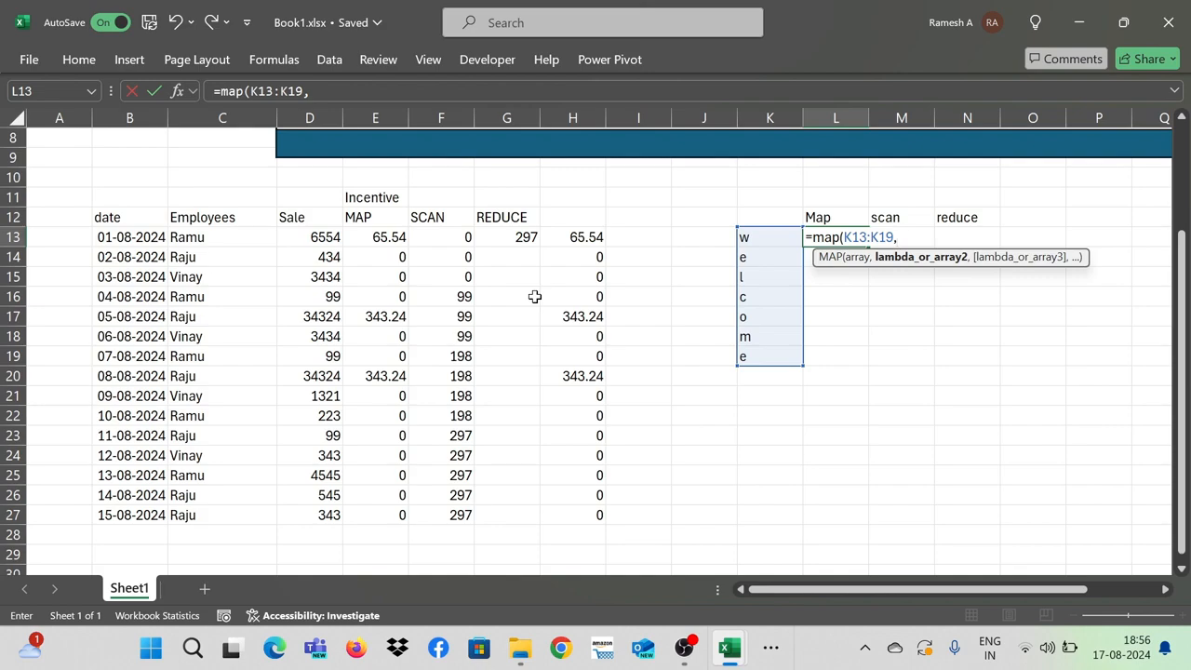
- Continue the MAP formula in L13 with a LAMBDA that takes K13 as its parameter and opens a REPT calculation
text(lambda()
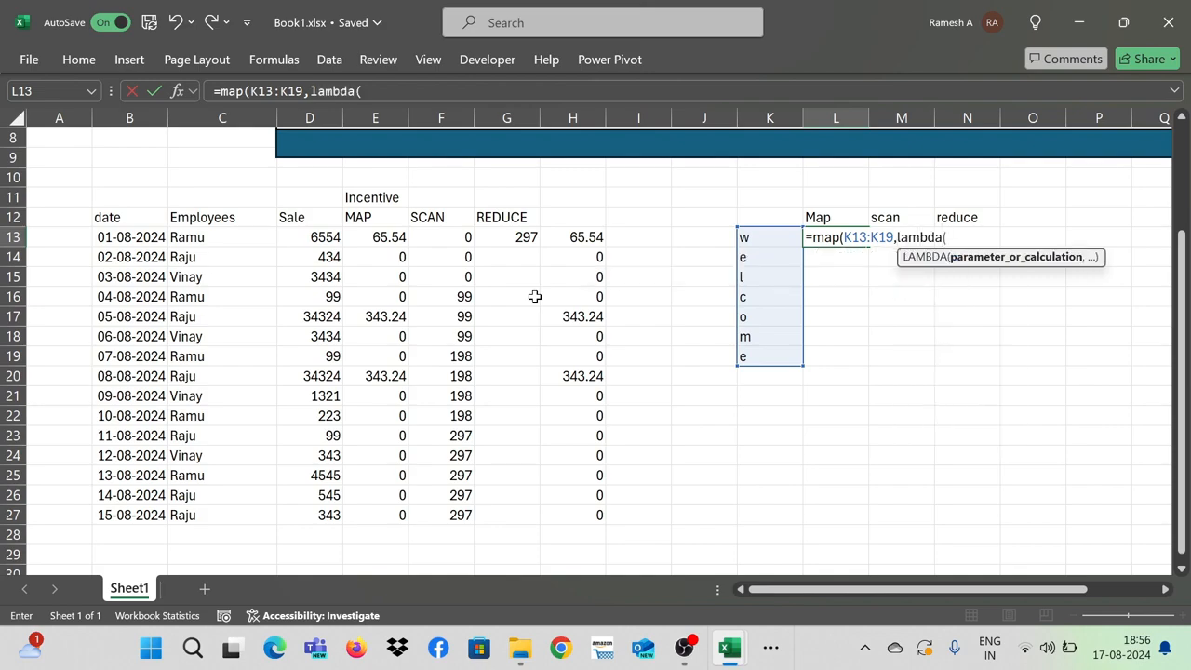
key(Left)
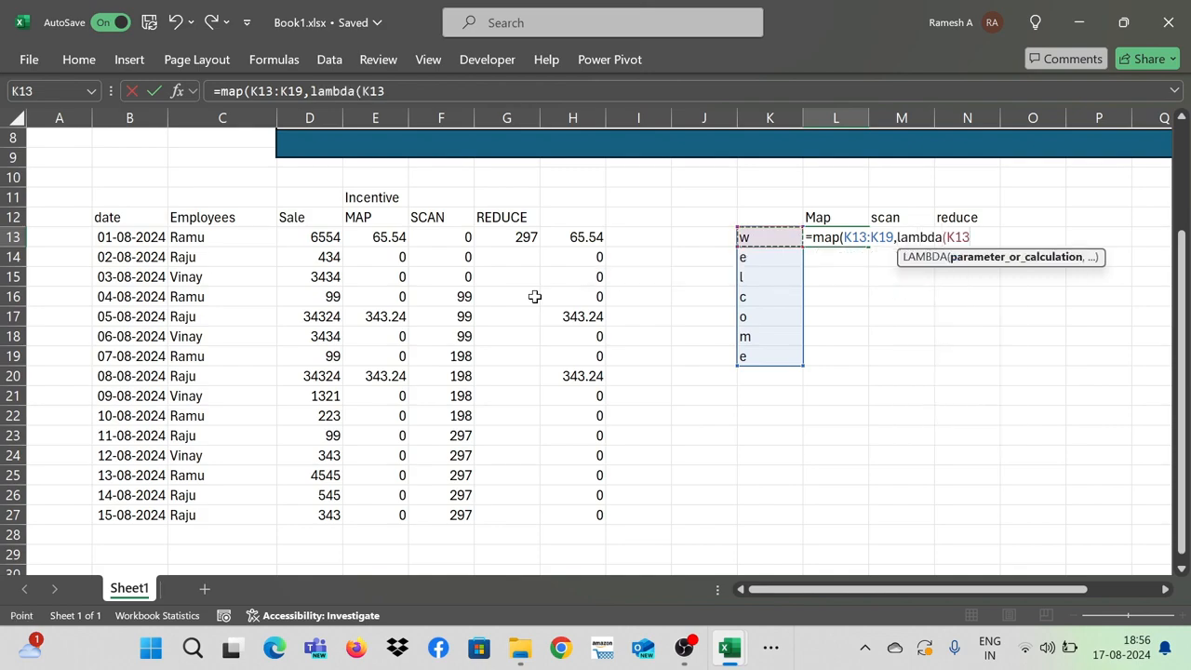
text(,)
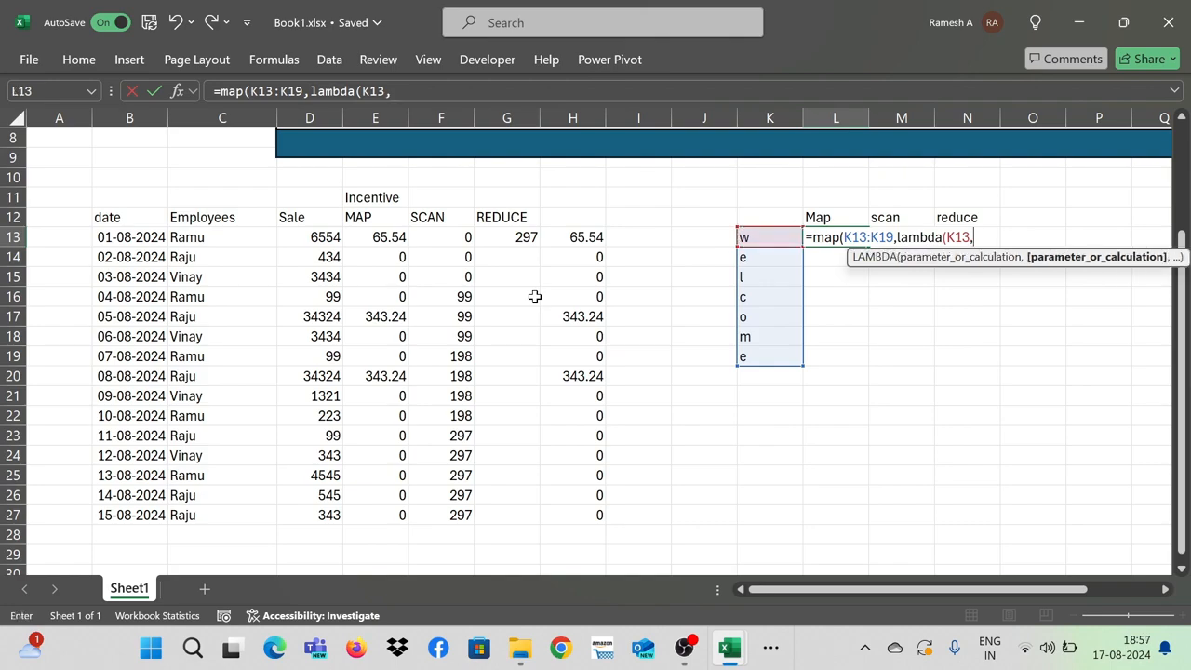
text(rept()
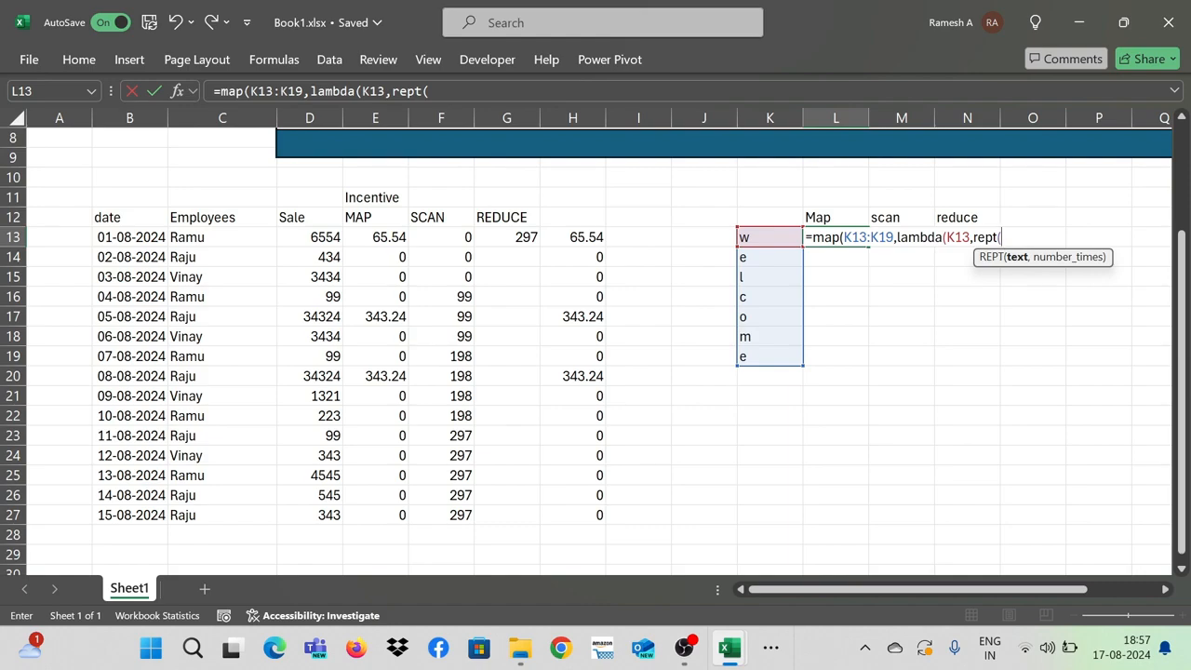
- Replace the cell reference used as the LAMBDA's parameter with the name a
click(973, 239)
key(Left)
key(BackSpace)
key(BackSpace)
key(BackSpace)
text(a)
key(Right)
key(Right)
key(Right)
key(Right)
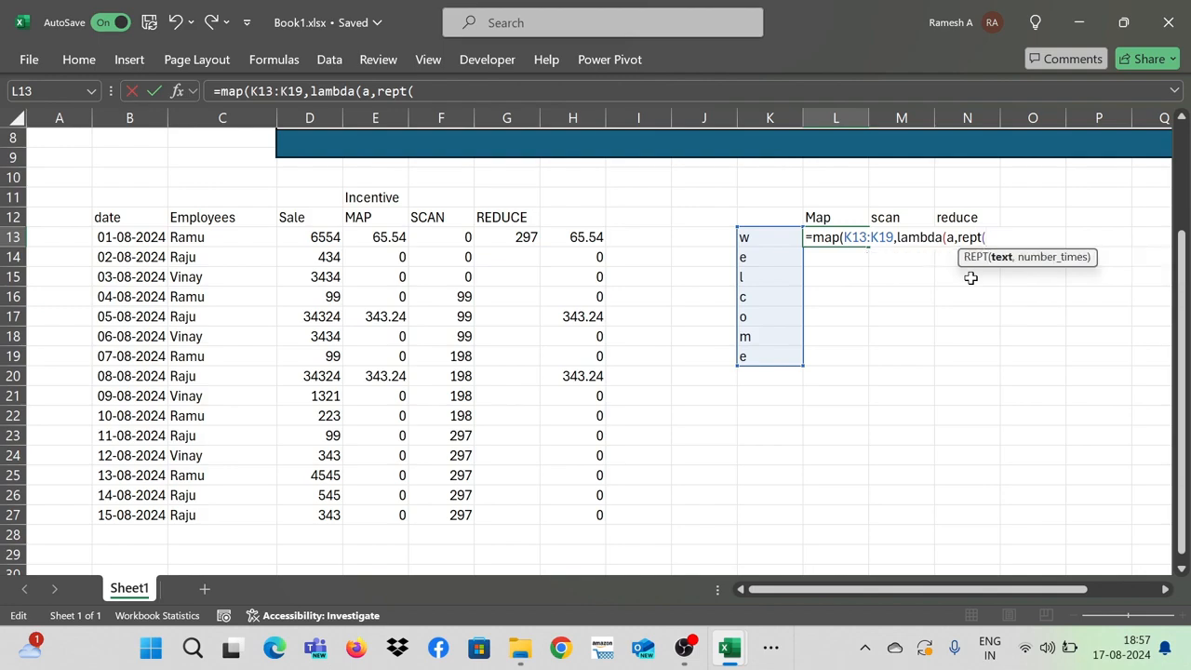
- Complete the calculation as REPT(a,2) and enter the MAP formula in L13
text(a,)
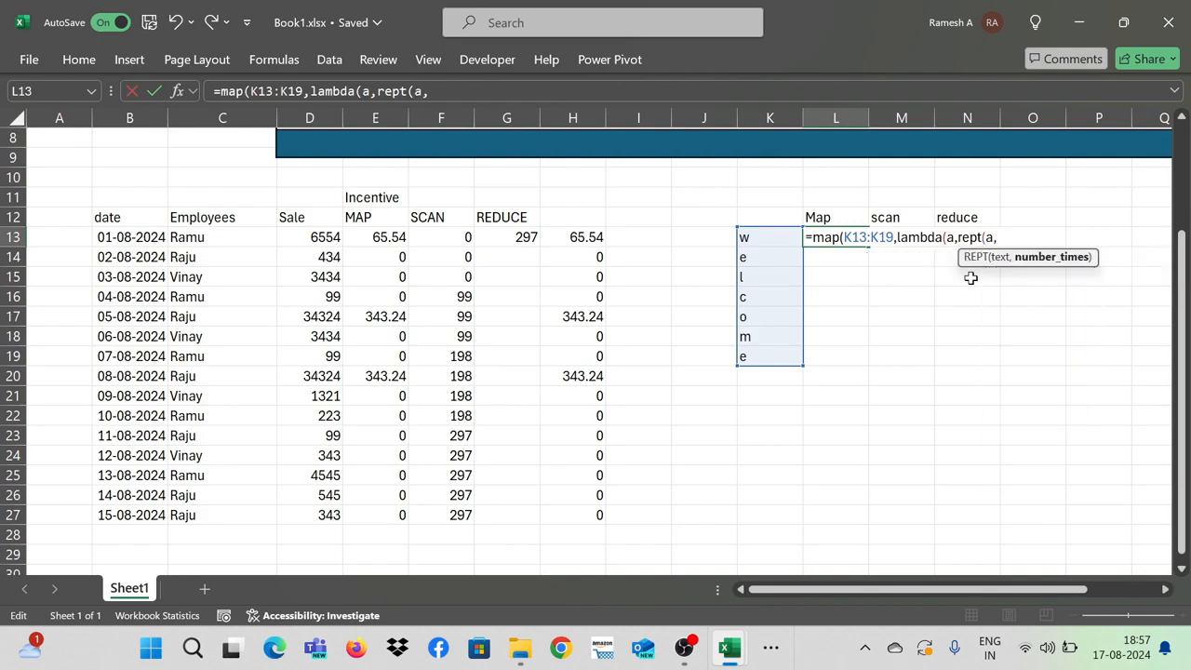
text(2))
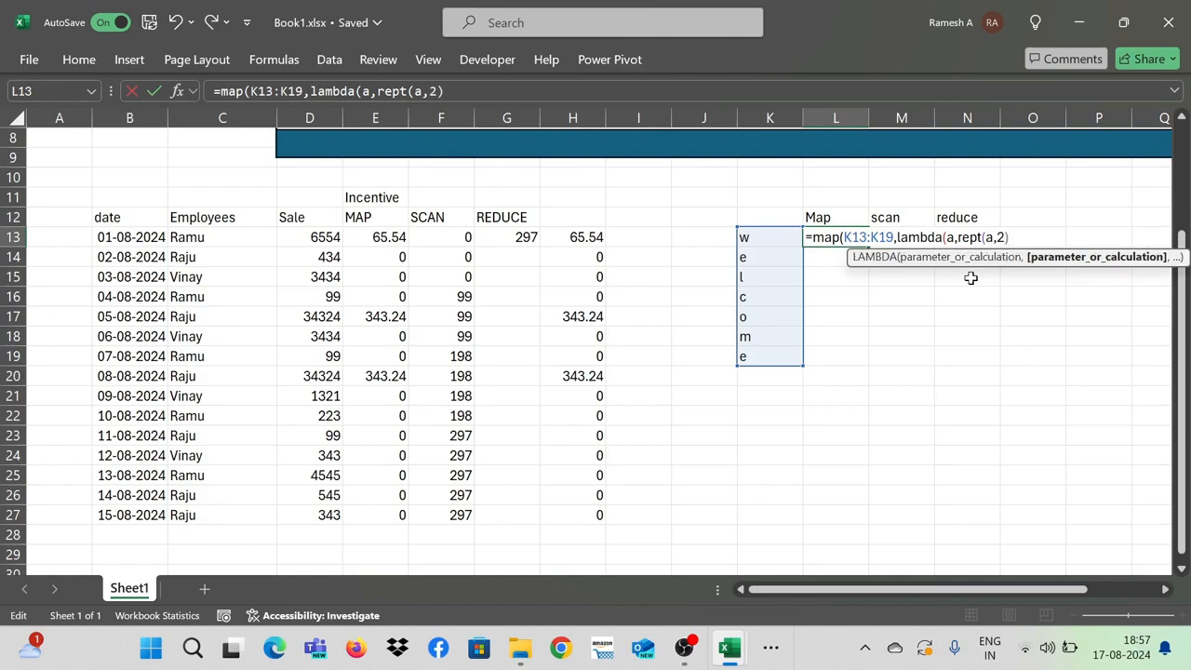
text())
key(Return)
key(Return)
- Compare the letters in K13:K15 with the MAP results beside them, ending on M13 under the scan header
key(Up)
key(Left)
key(Right)
key(Left)
key(Tab)
key(Return)
key(Tab)
key(Return)
key(Right)
key(Left)
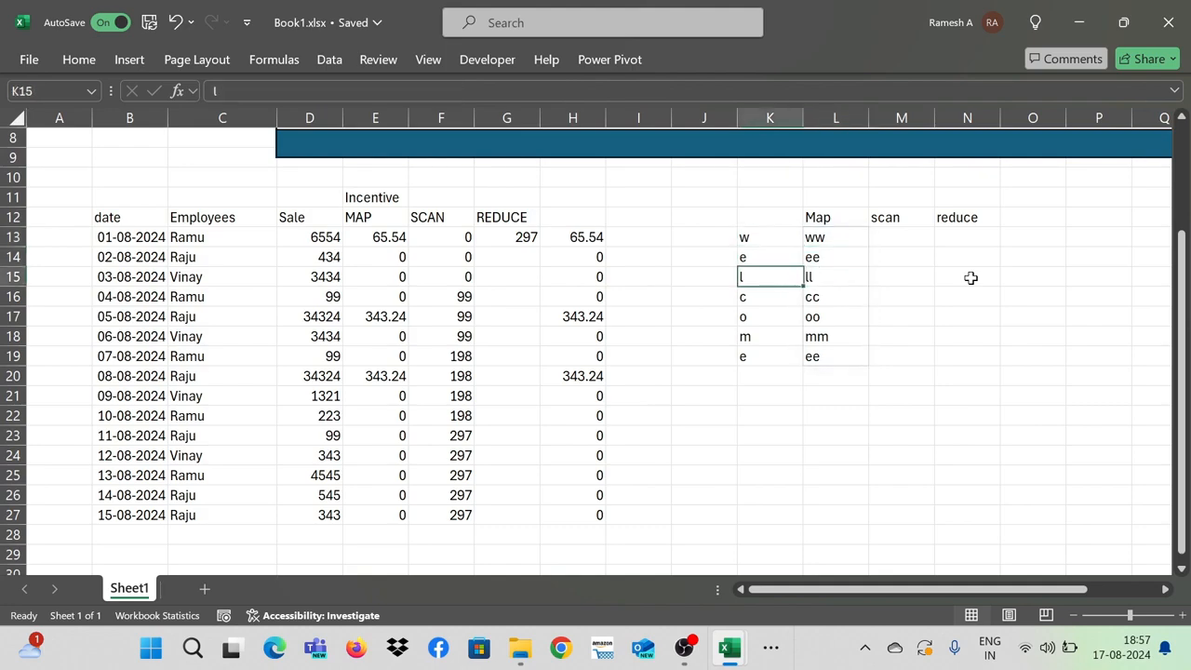
key(Right)
key(Right)
key(Up)
key(Up)
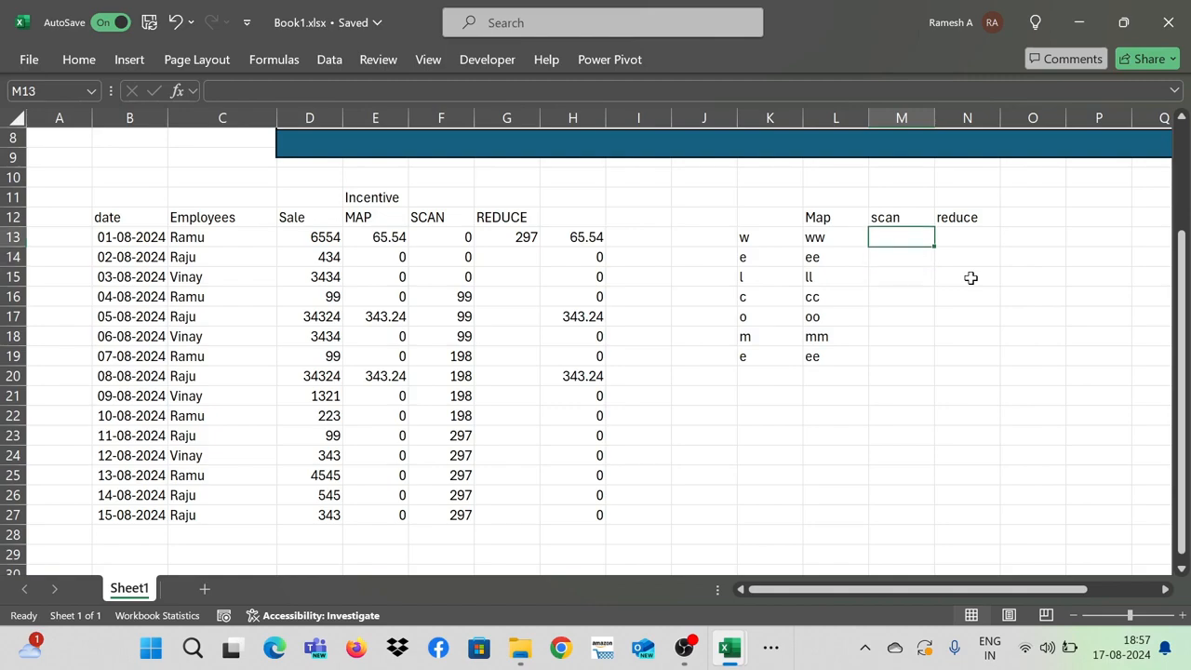
text(=)
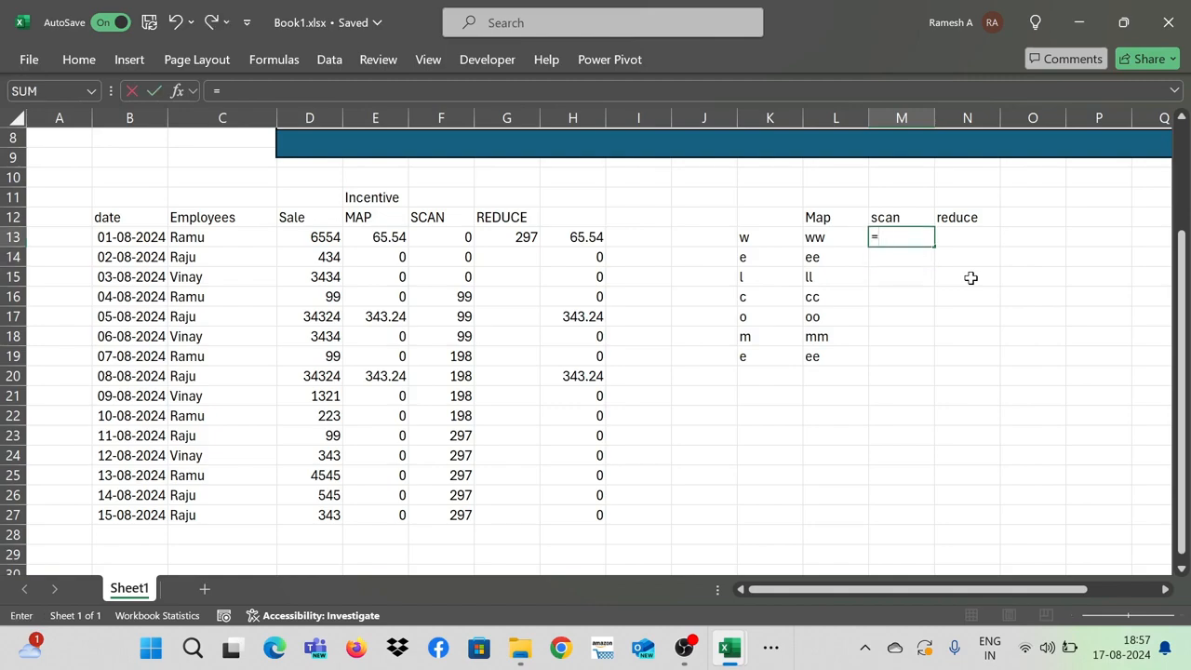
text(map)
text(()
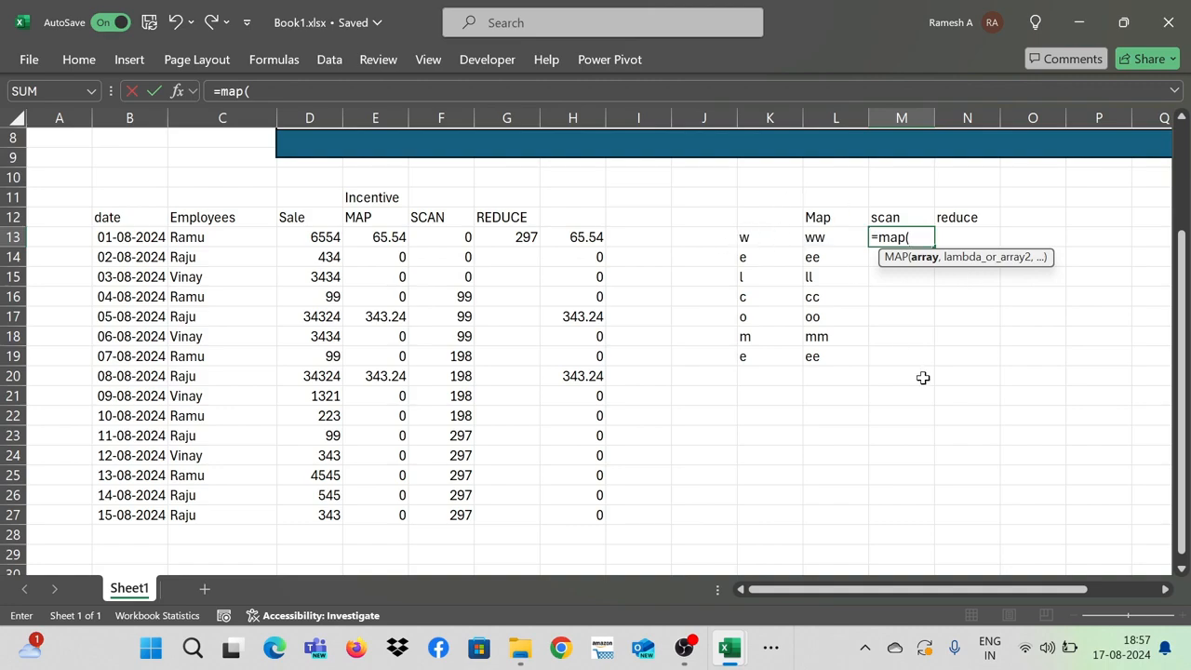
key(Left)
key(Left)
key(ctrl+shift+Down)
key(Up)
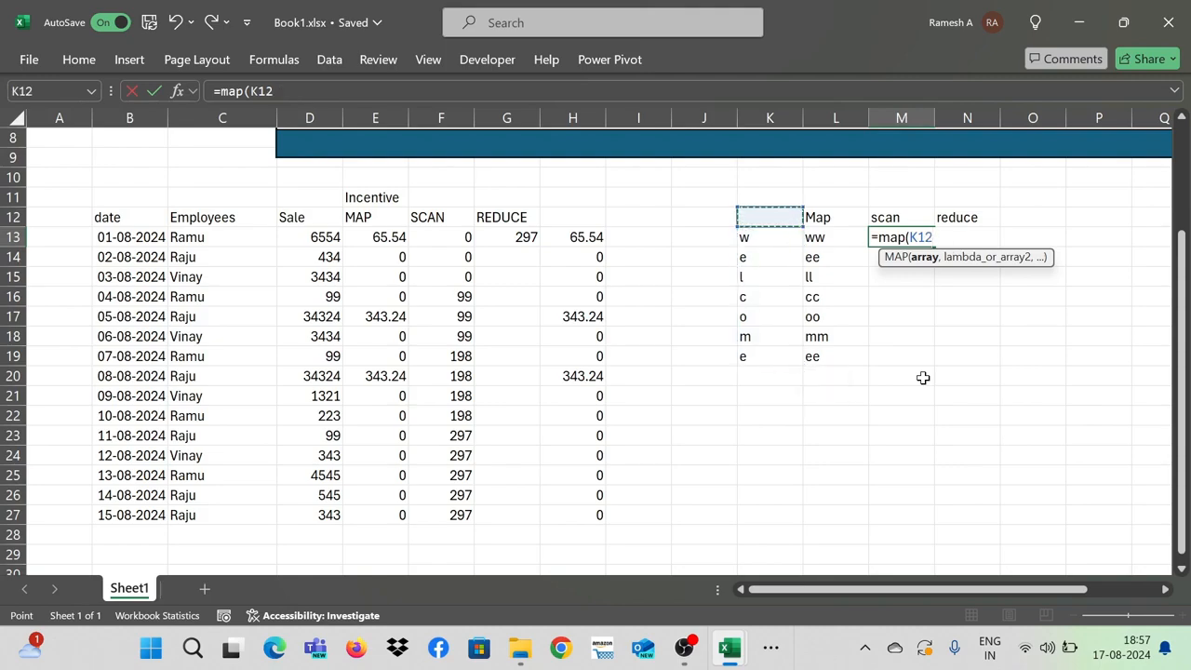
key(BackSpace)
key(BackSpace)
key(BackSpace)
key(BackSpace)
key(BackSpace)
key(BackSpace)
key(BackSpace)
- Begin a SCAN formula in M13 with the letter range K13:K19
text(scan()
key(Left)
key(Left)
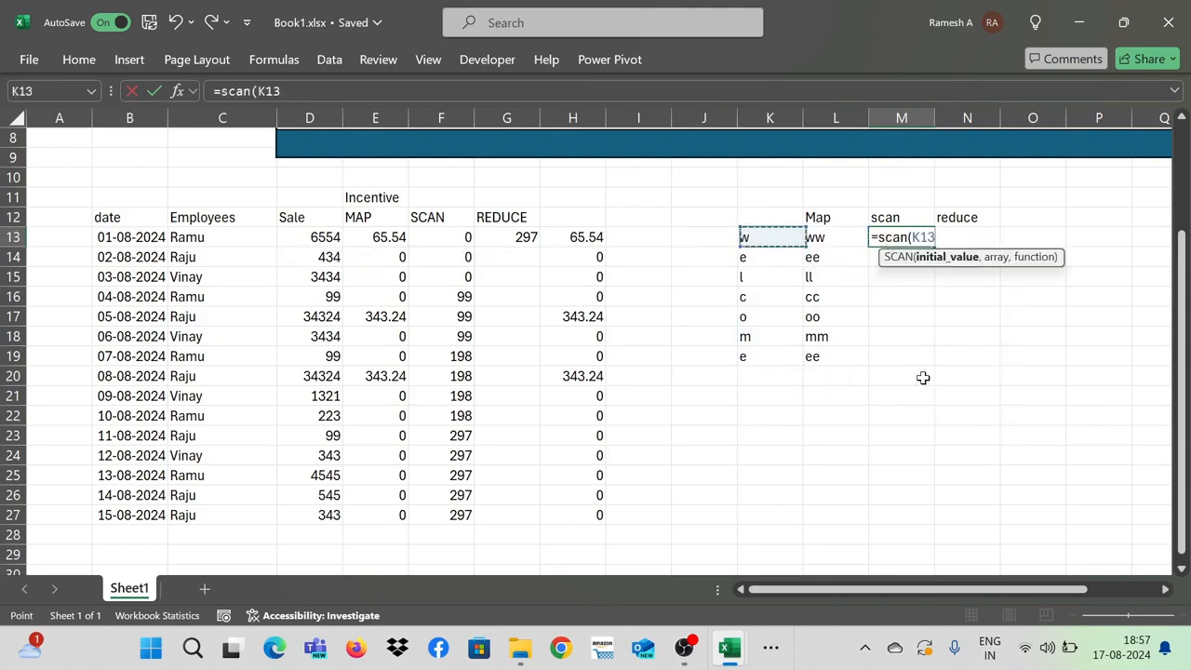
key(ctrl+shift+Down)
text(,)
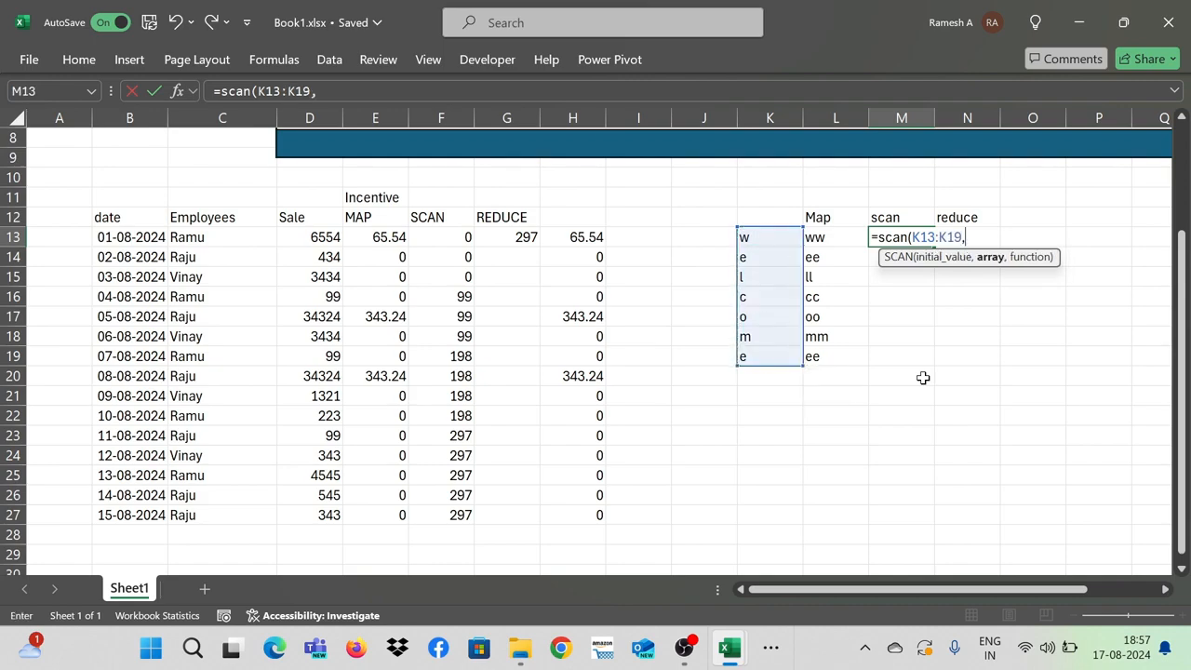
- Start the LAMBDA argument and insert empty text "" before K13:K19 as SCAN's initial value
text(lamb)
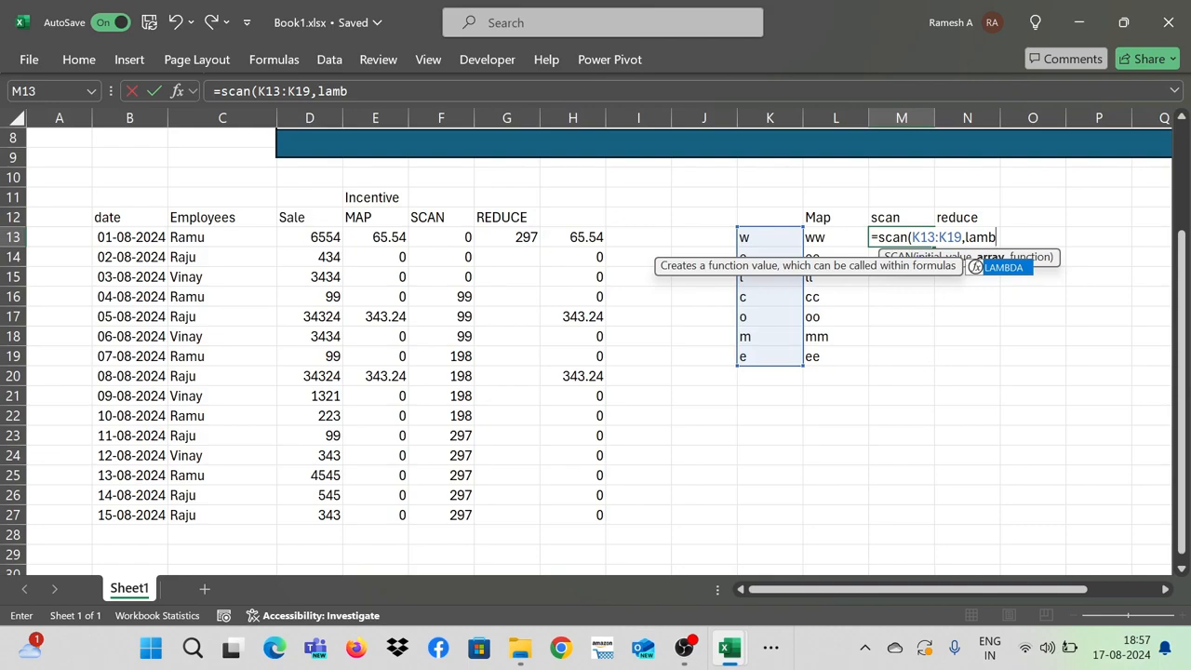
click(912, 237)
text("")
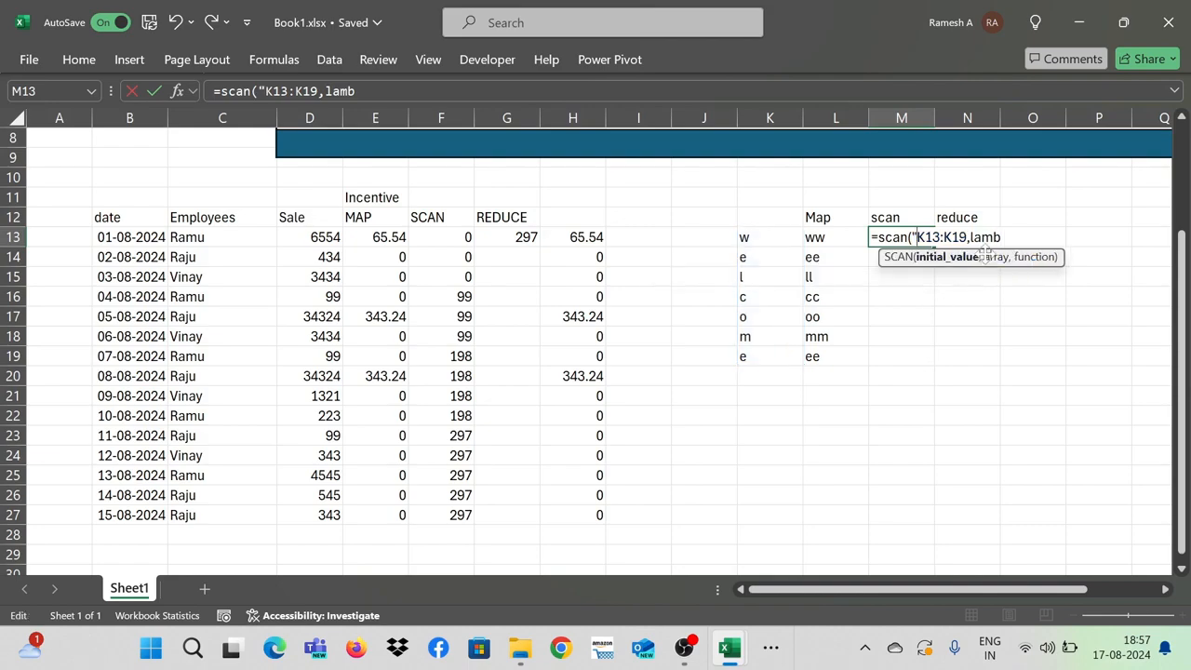
text(,)
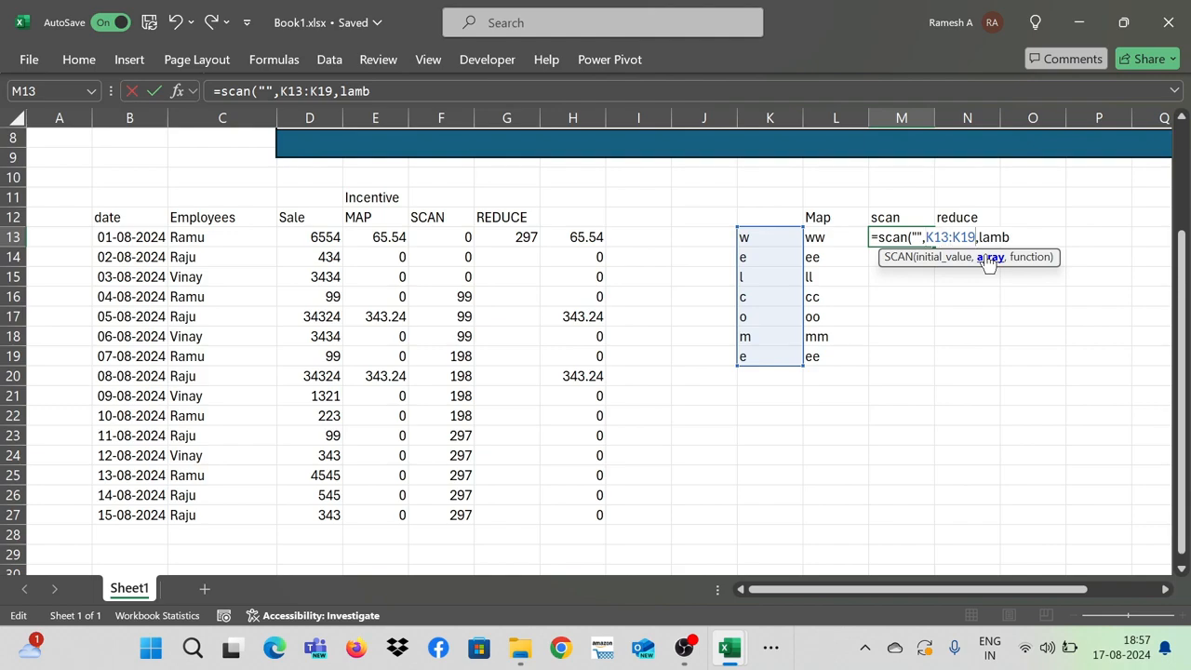
- Complete the SCAN formula in M13 with LAMBDA(a,b,a&b) and enter it
key(Right)
key(Right)
key(Right)
text(da)
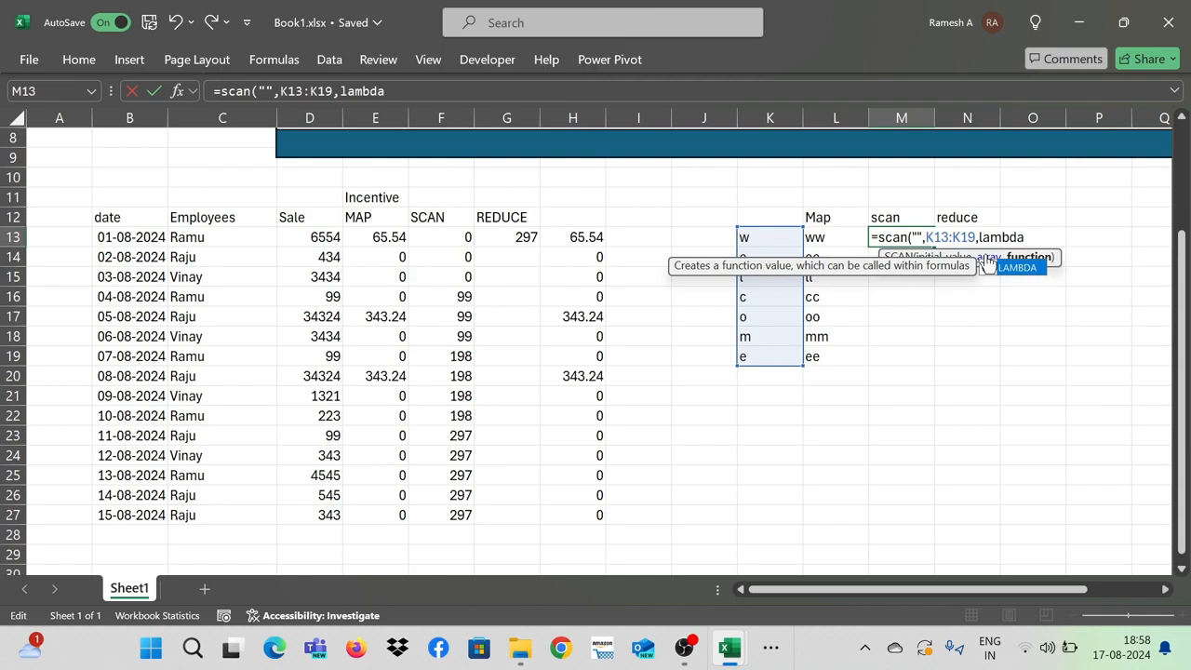
text((a,a)
key(BackSpace)
text(b)
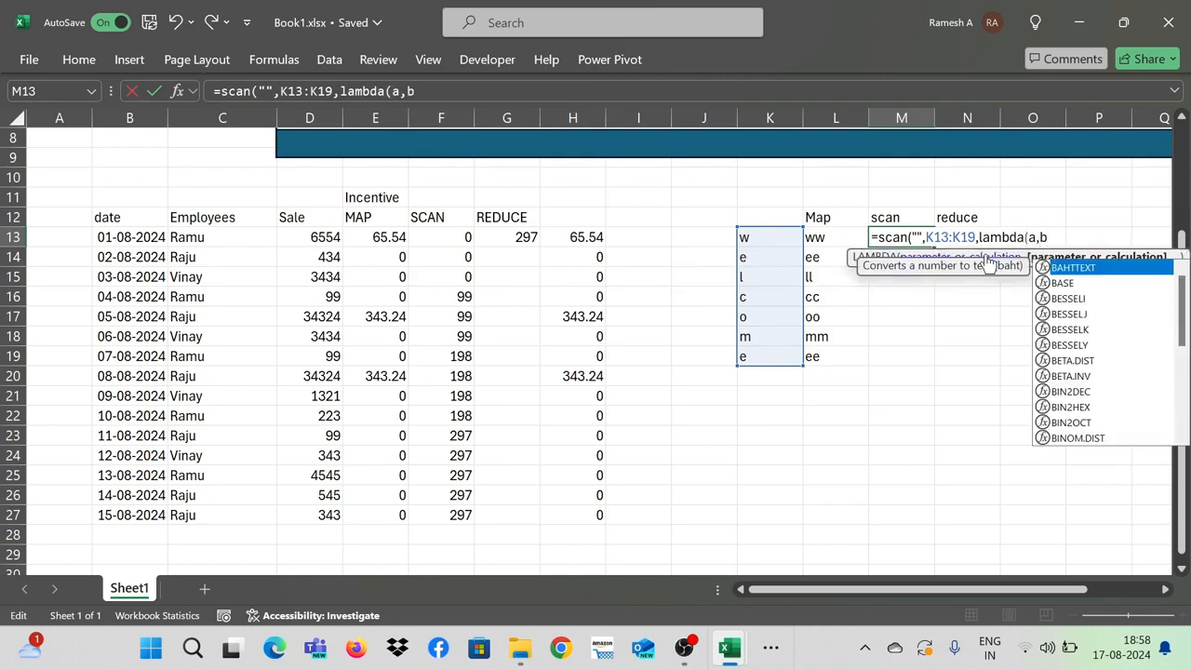
text(,)
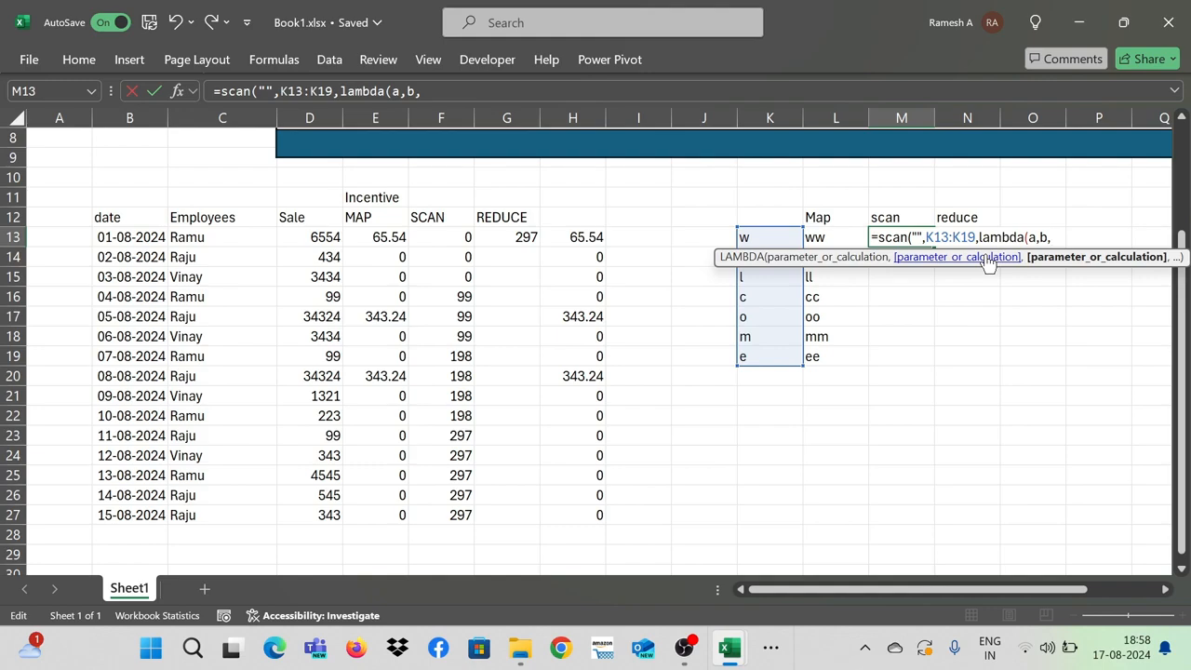
text(a)
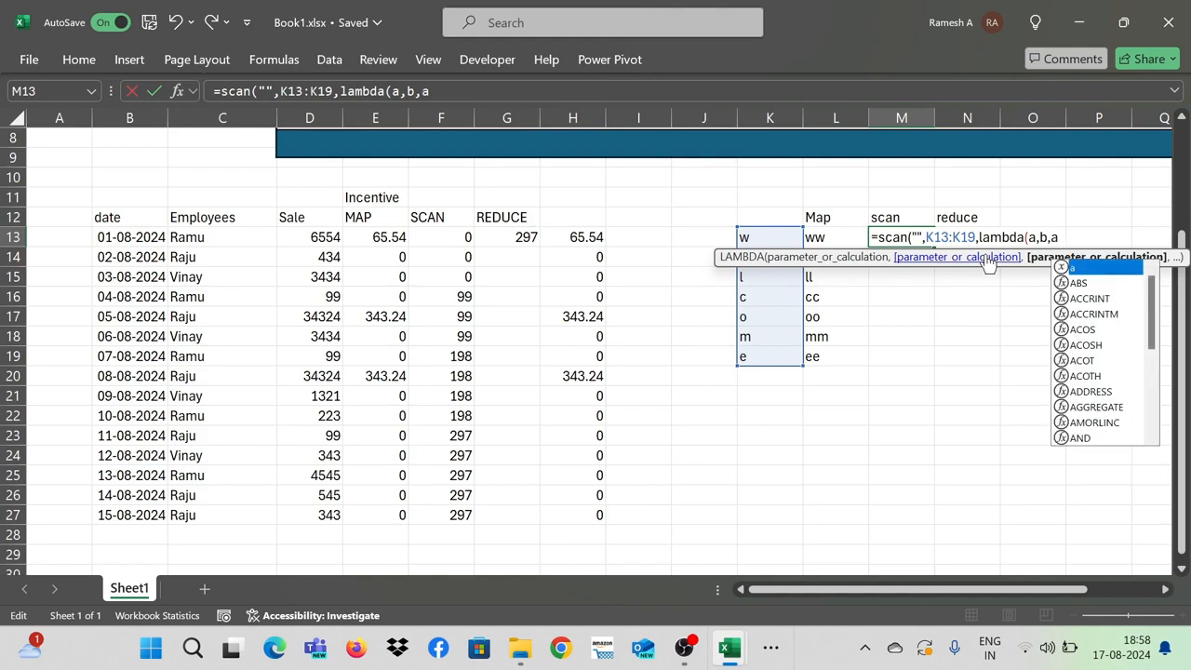
text(&B)
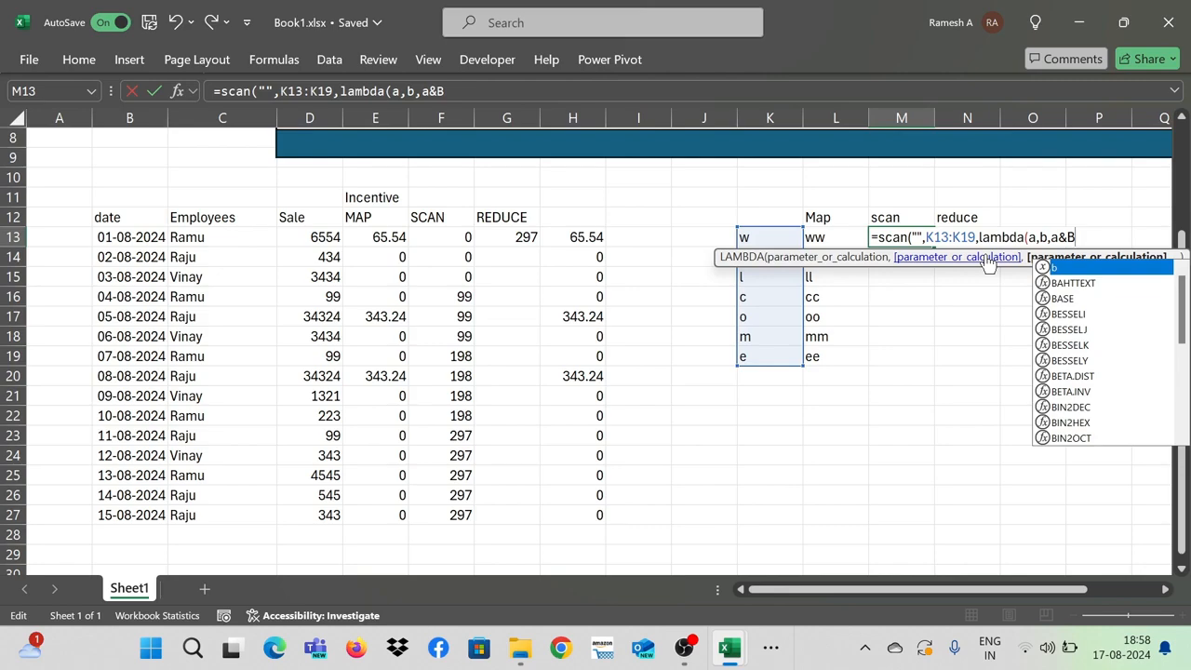
text()))
key(Return)
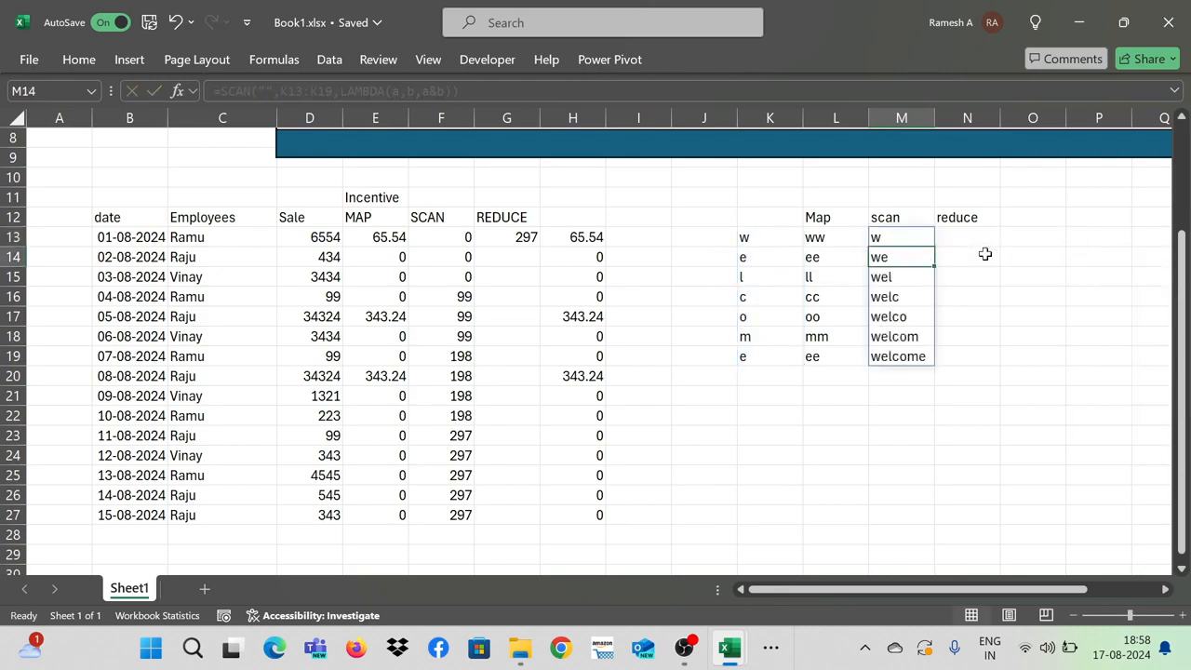
- Compare the first letter in K13 with the SCAN formula and result in M13
key(Up)
key(Left)
key(Left)
key(Left)
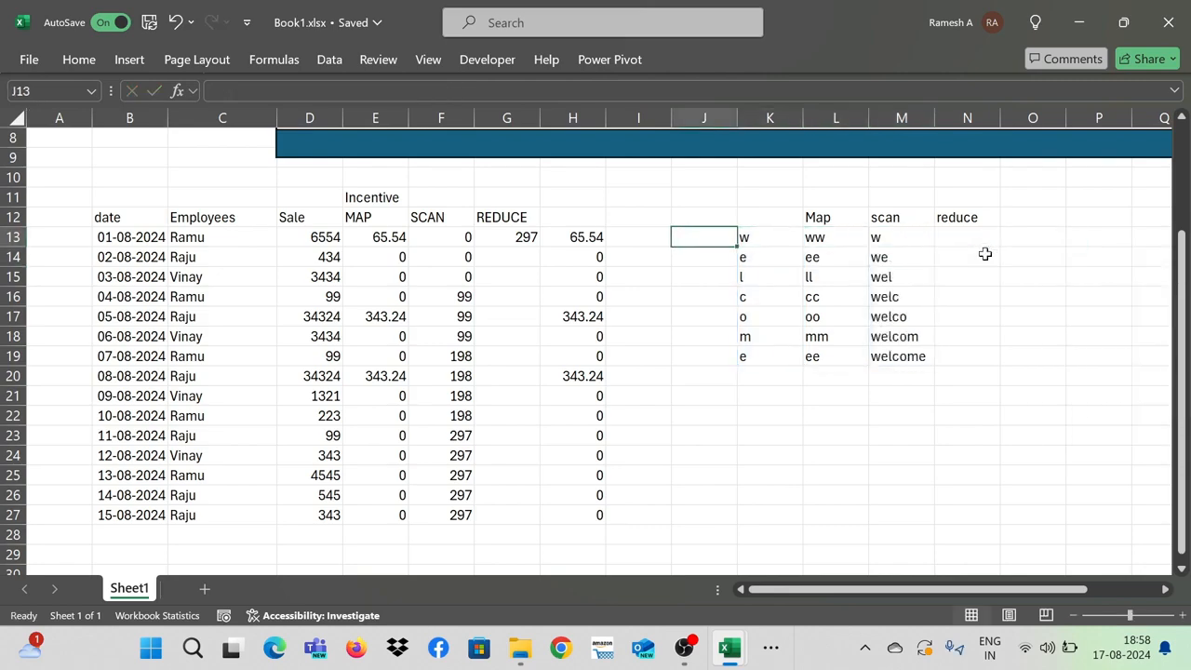
key(Right)
key(Down)
key(Up)
key(Right)
key(Right)
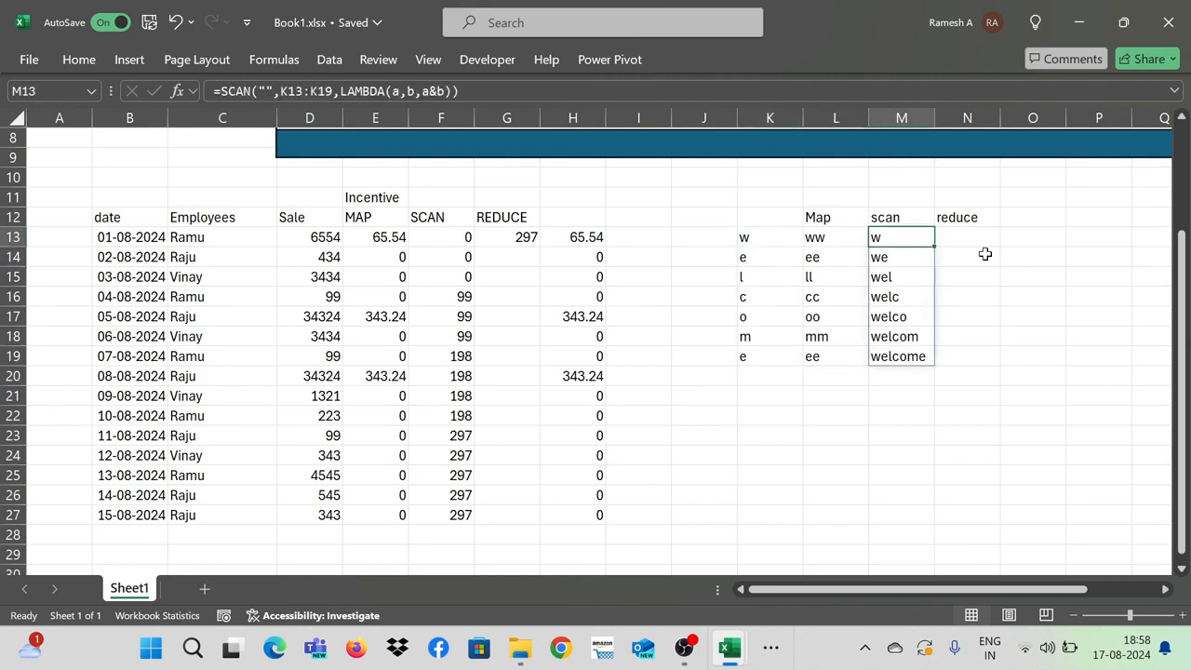
key(Left)
key(Left)
key(Left)
key(Right)
key(Right)
key(Right)
key(Left)
key(Left)
- Follow the letters from K14 down to K19 and across to the last SCAN result in M19
key(Down)
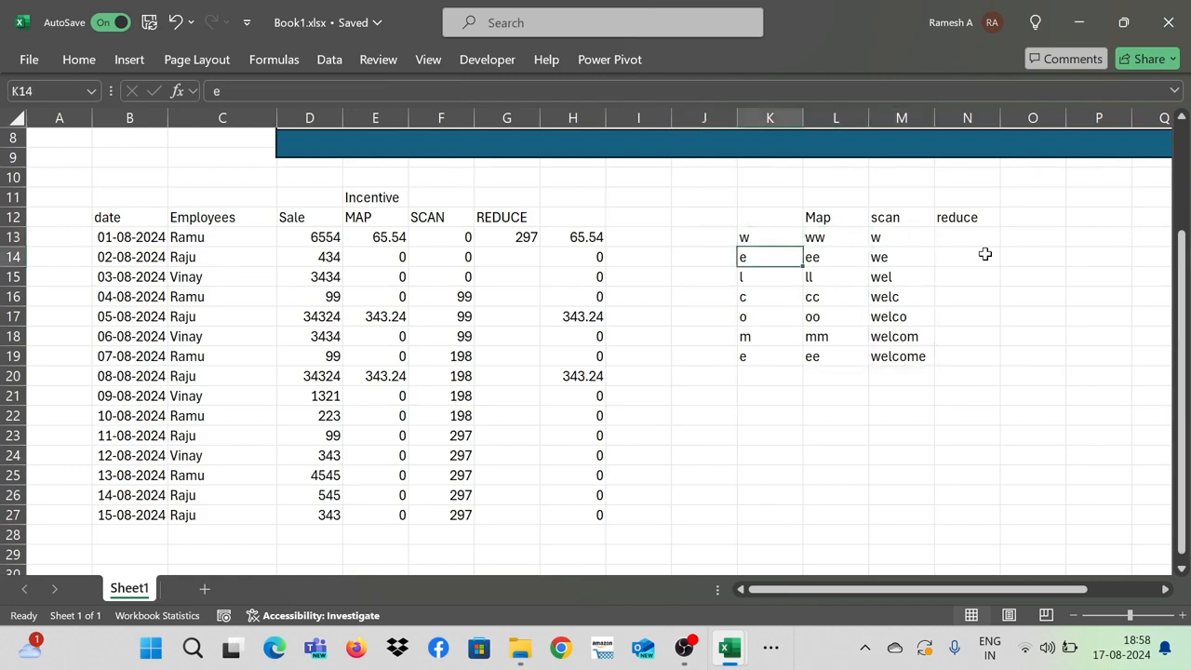
key(Down)
key(Down)
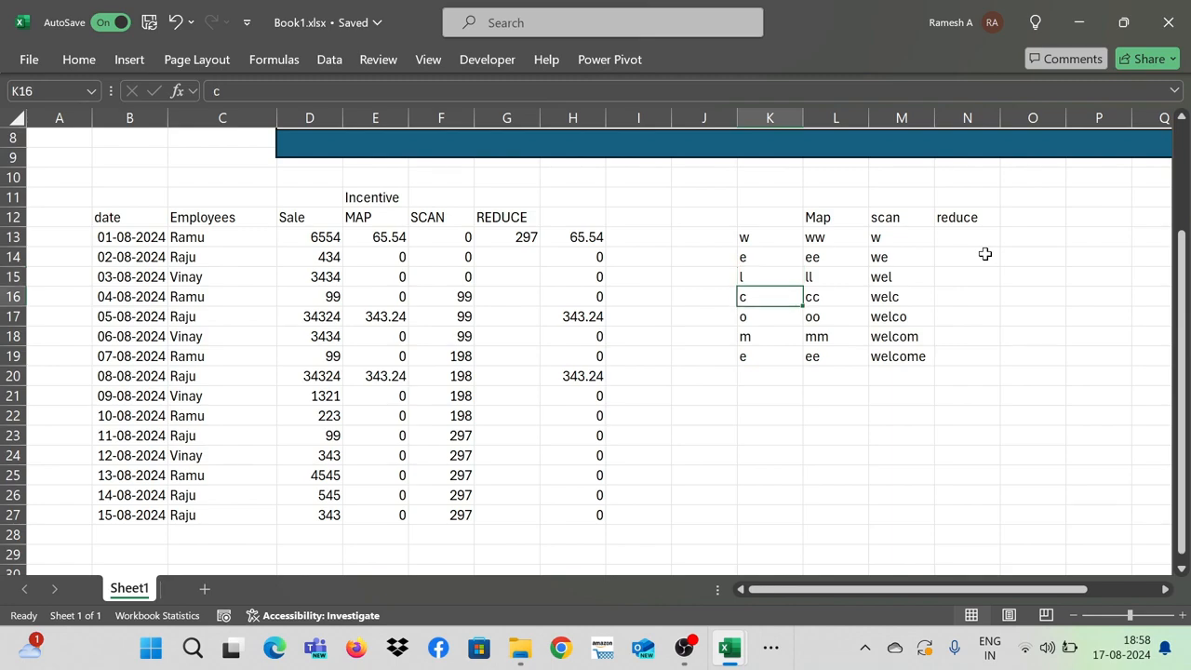
key(Down)
key(Down)
key(Down)
key(Right)
key(Right)
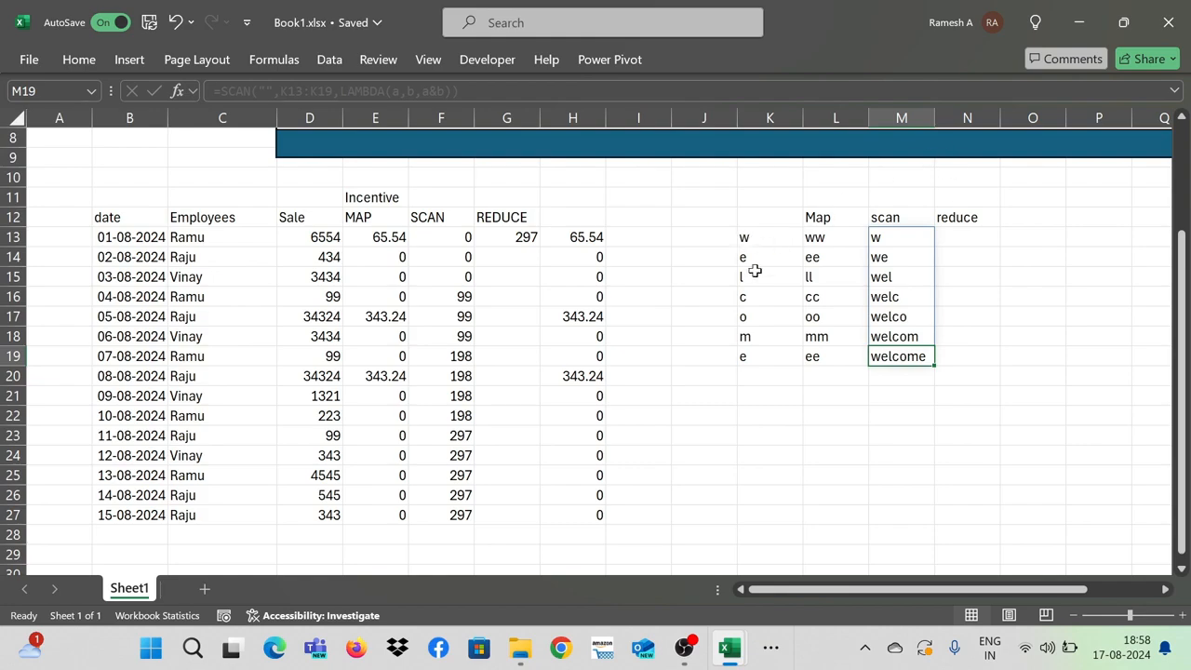
- Review the source letter in K13 against the MAP formula in L13 and the SCAN formula in M13
click(747, 239)
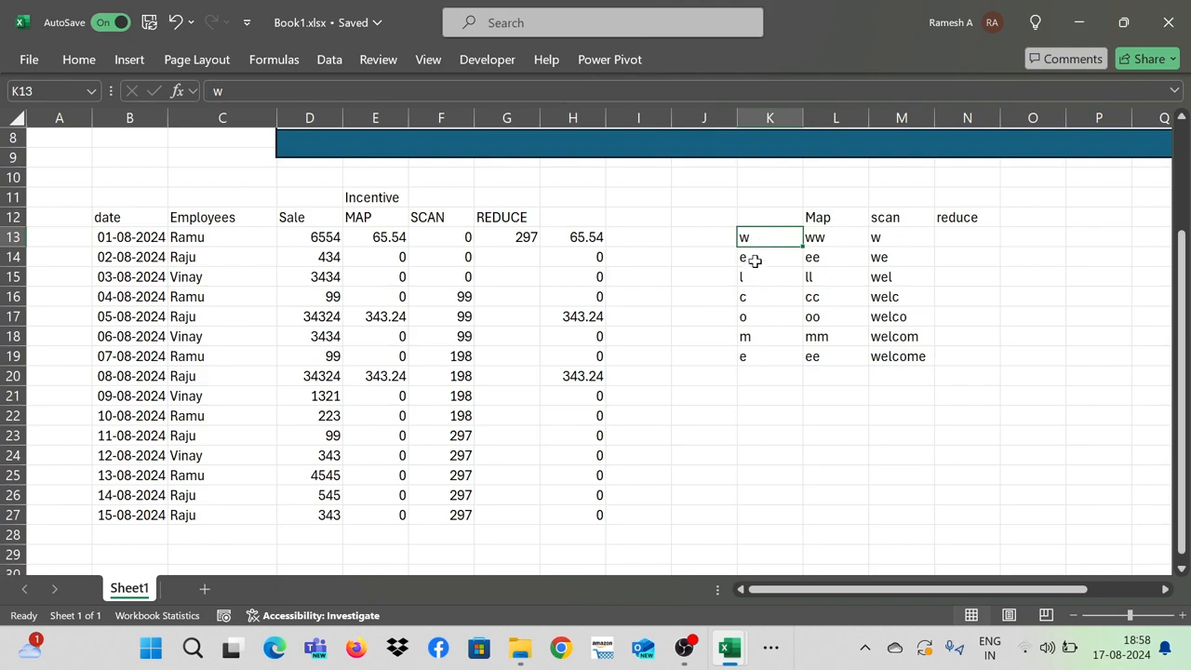
click(872, 265)
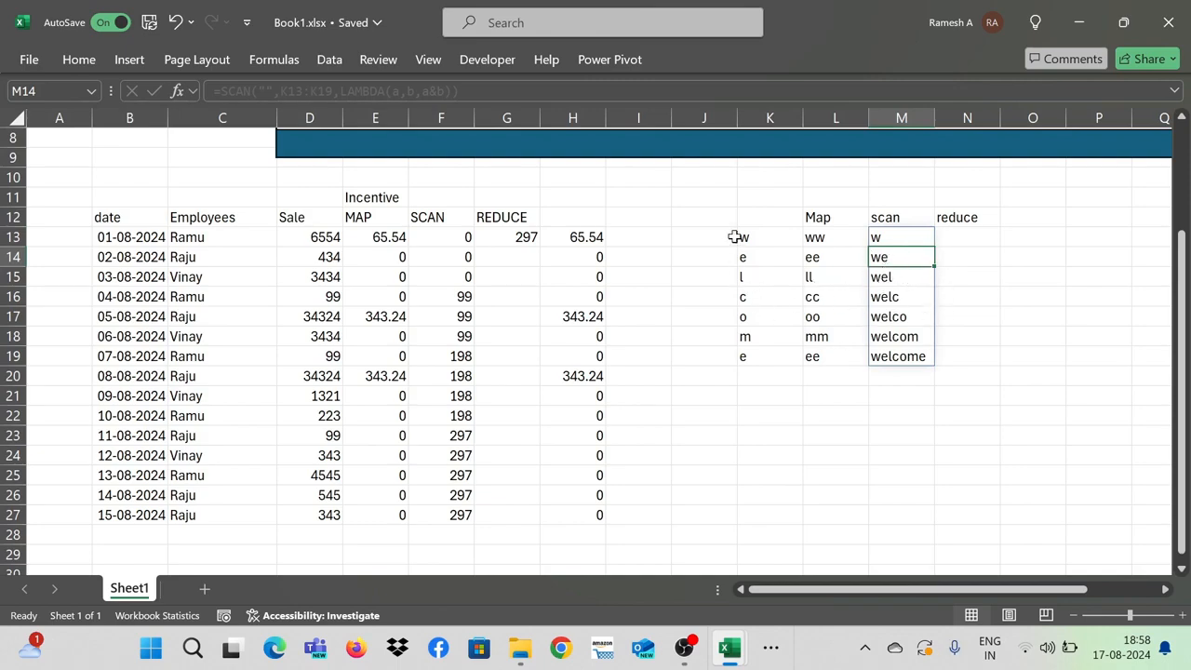
click(790, 232)
click(831, 234)
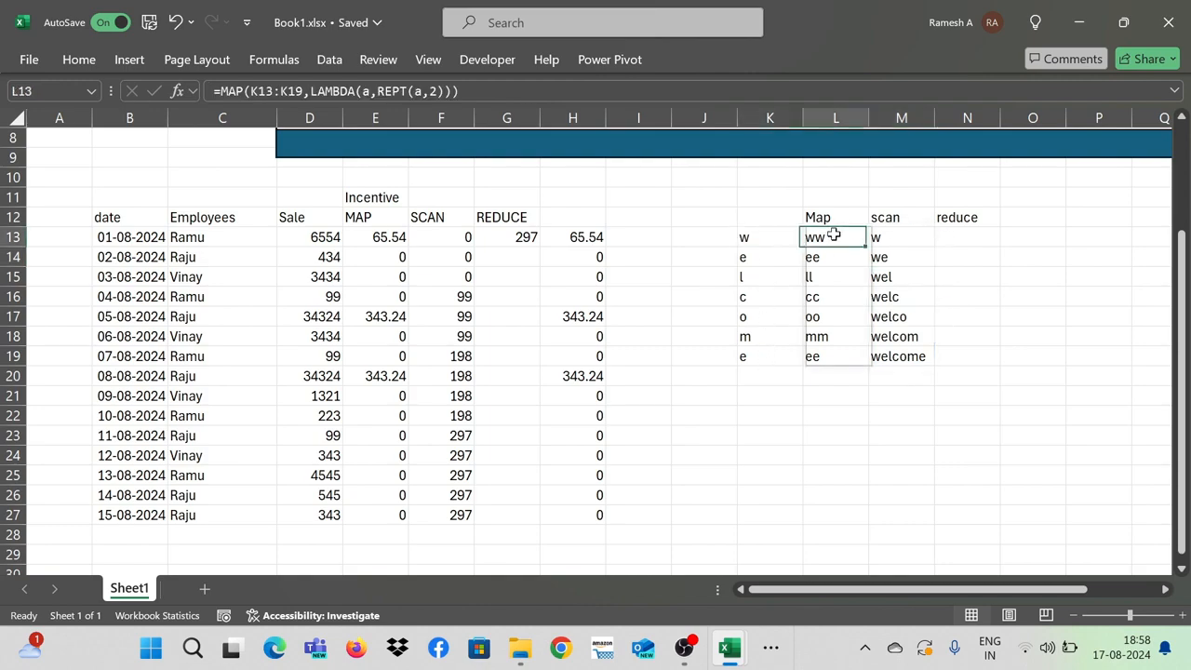
click(900, 232)
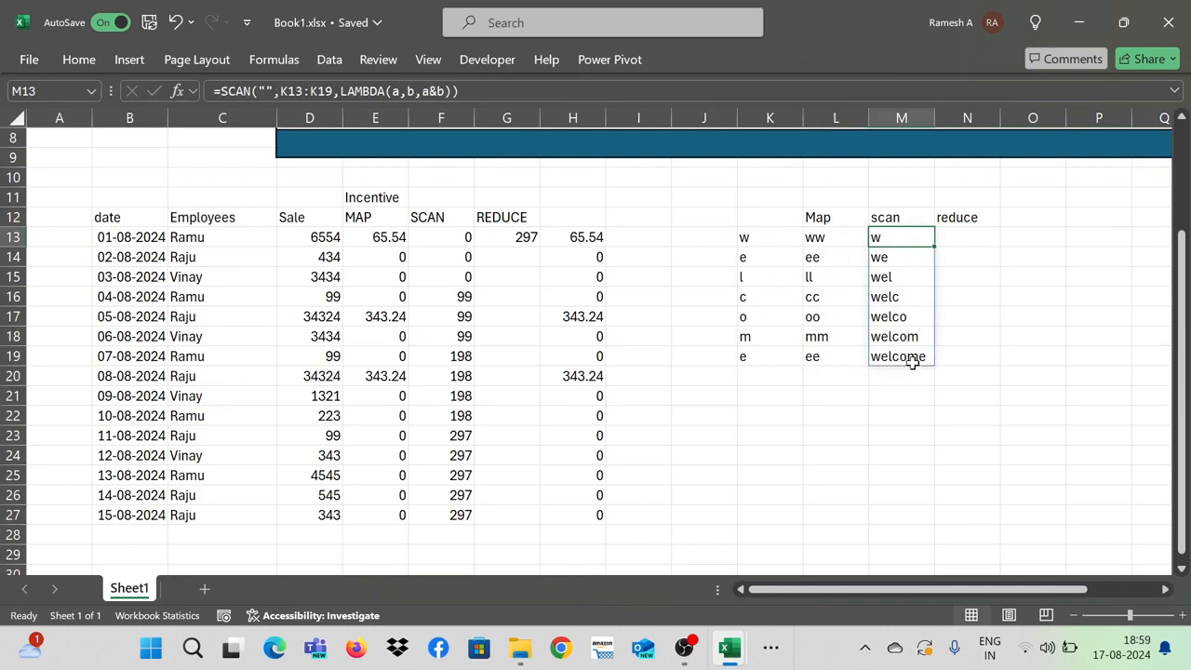
- Compare the whole letter range K13:K19 with the accumulated SCAN results down to M19
click(988, 251)
right_click(988, 251)
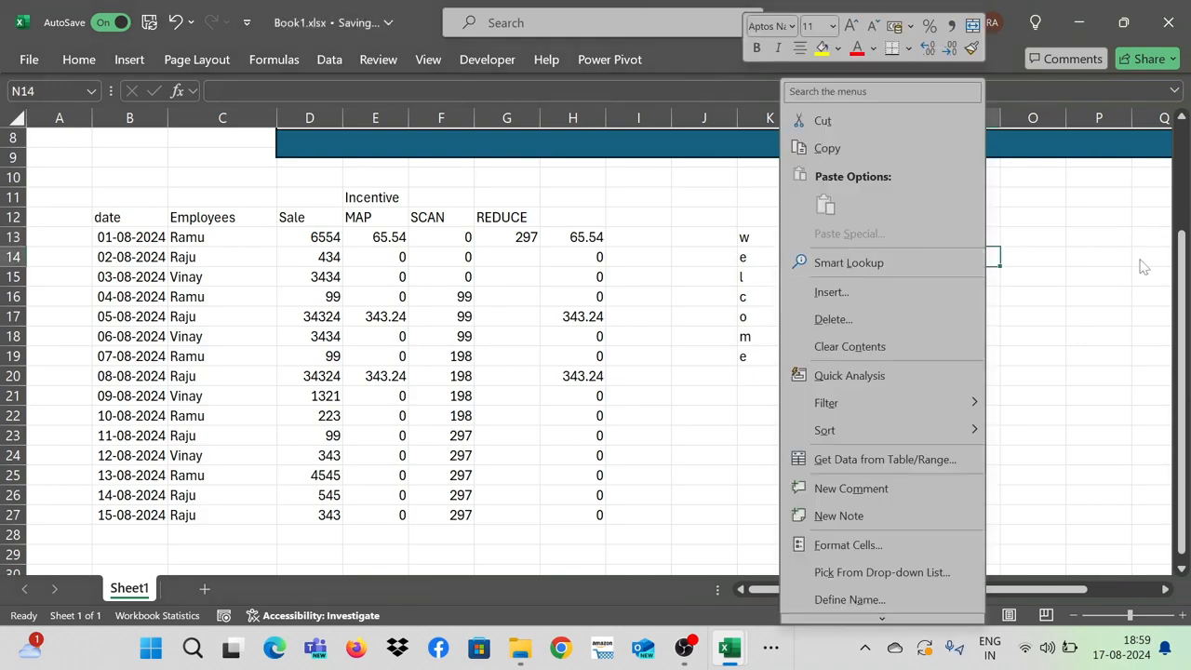
key(Escape)
drag(895, 242, 899, 337)
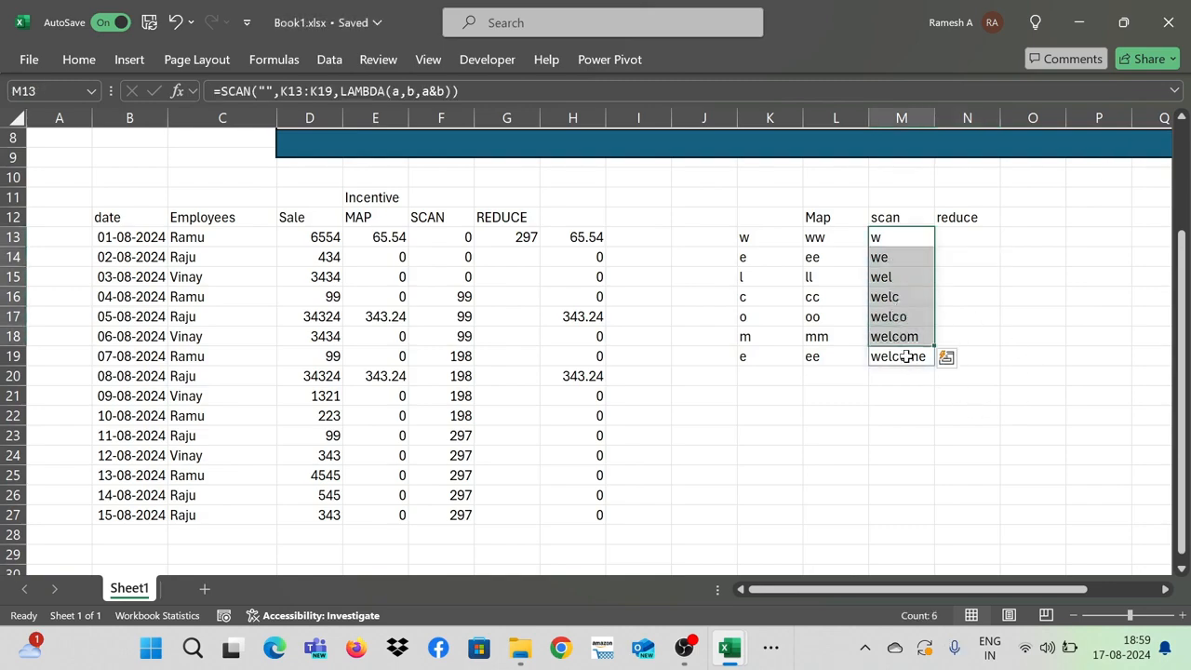
click(906, 357)
drag(750, 240, 764, 360)
click(917, 362)
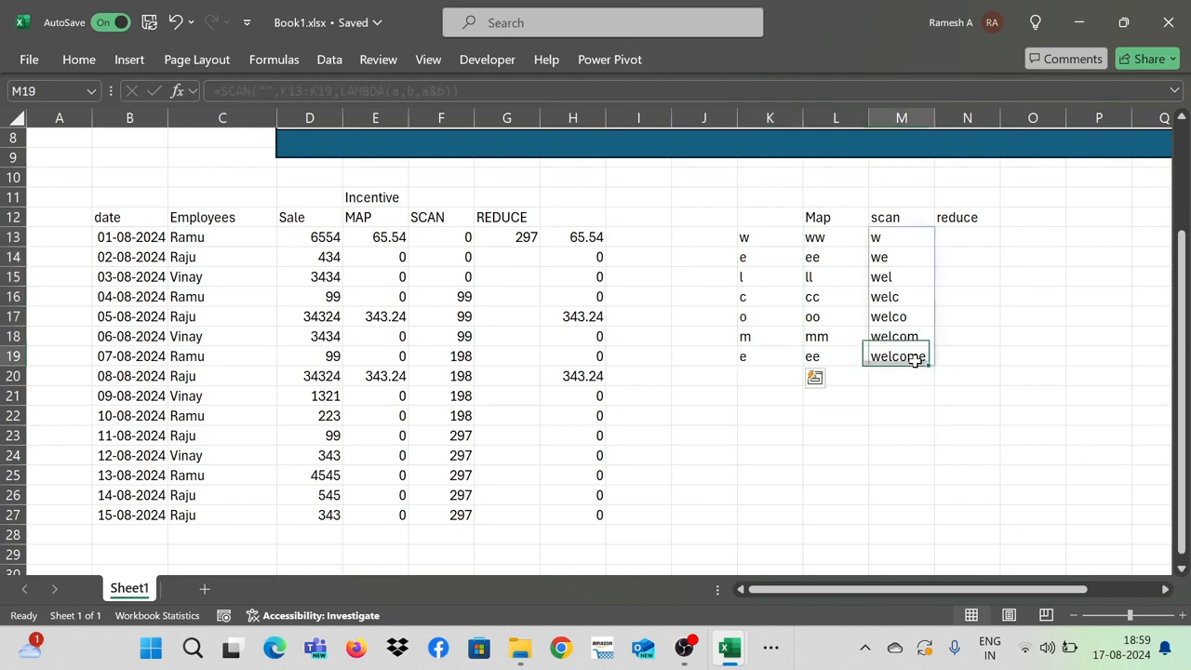
- Start a REDUCE formula in N13 with an empty text initial value and K13:K19 as the array
click(959, 239)
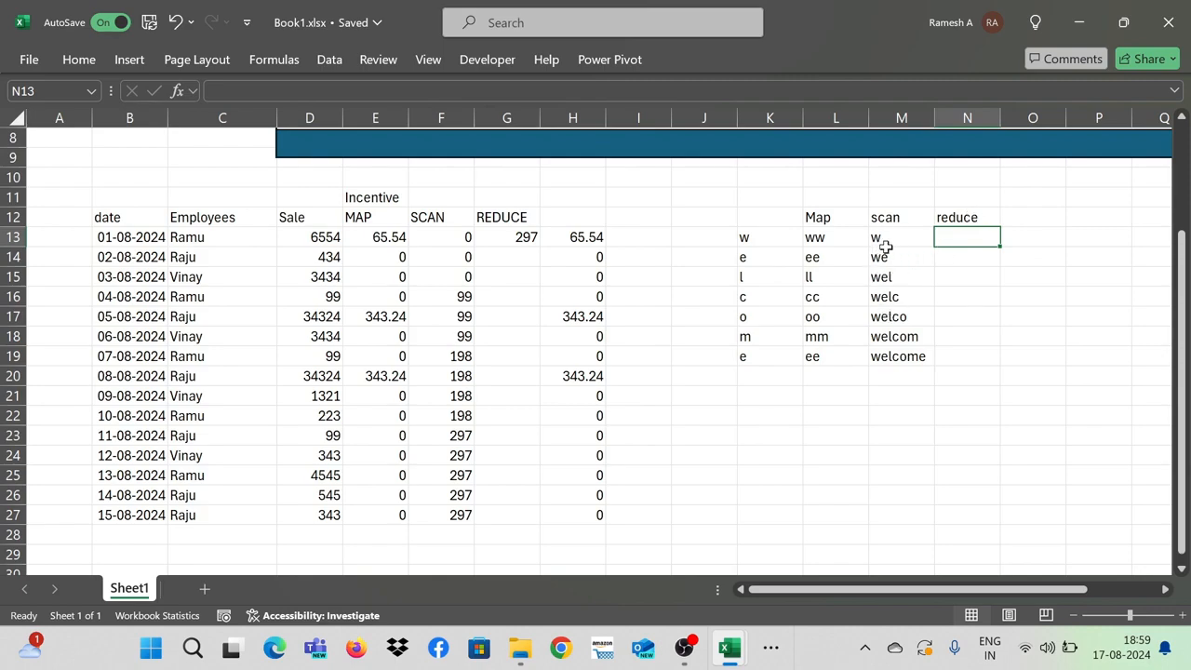
click(899, 362)
click(977, 228)
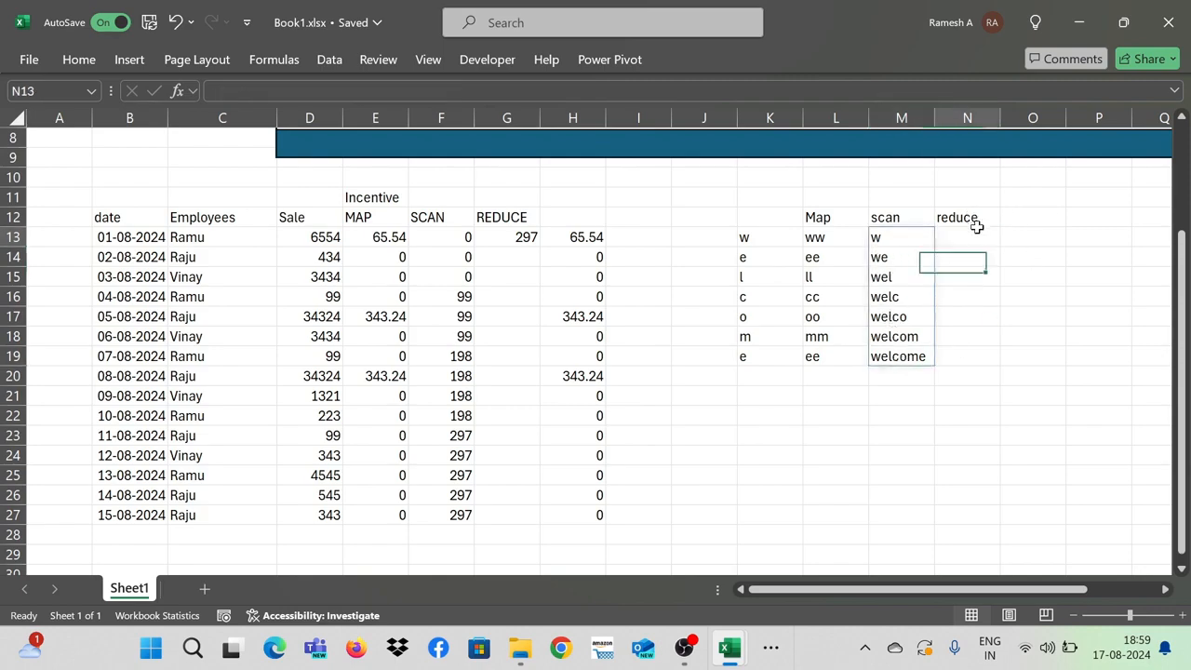
text(=red)
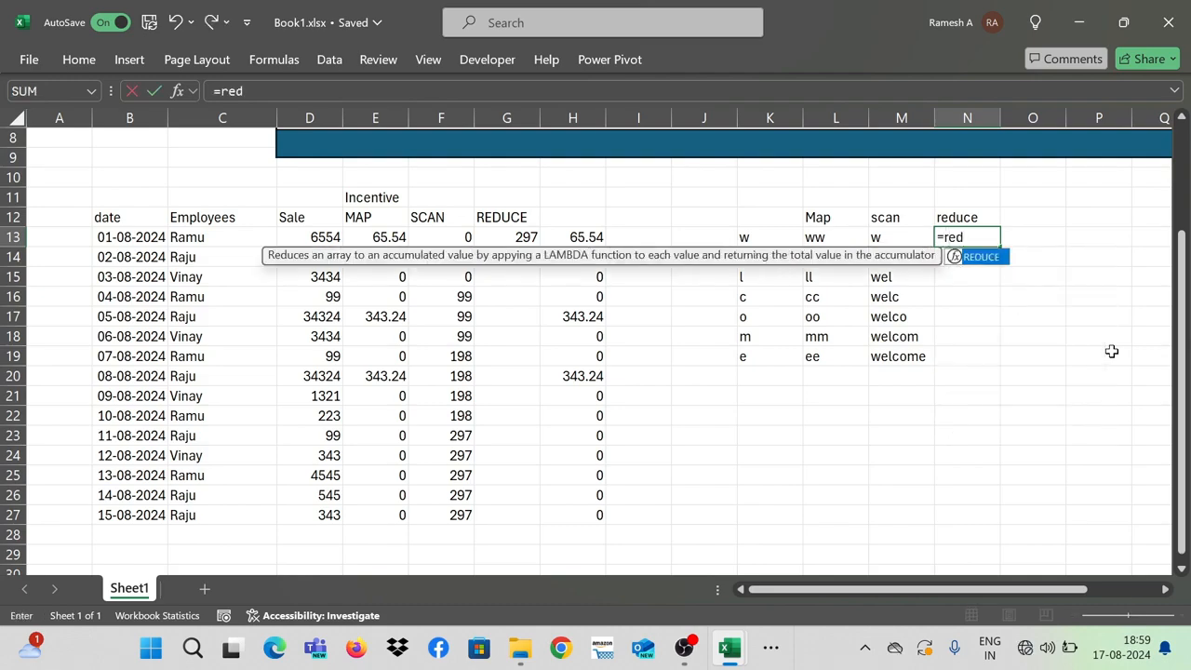
text(uce()
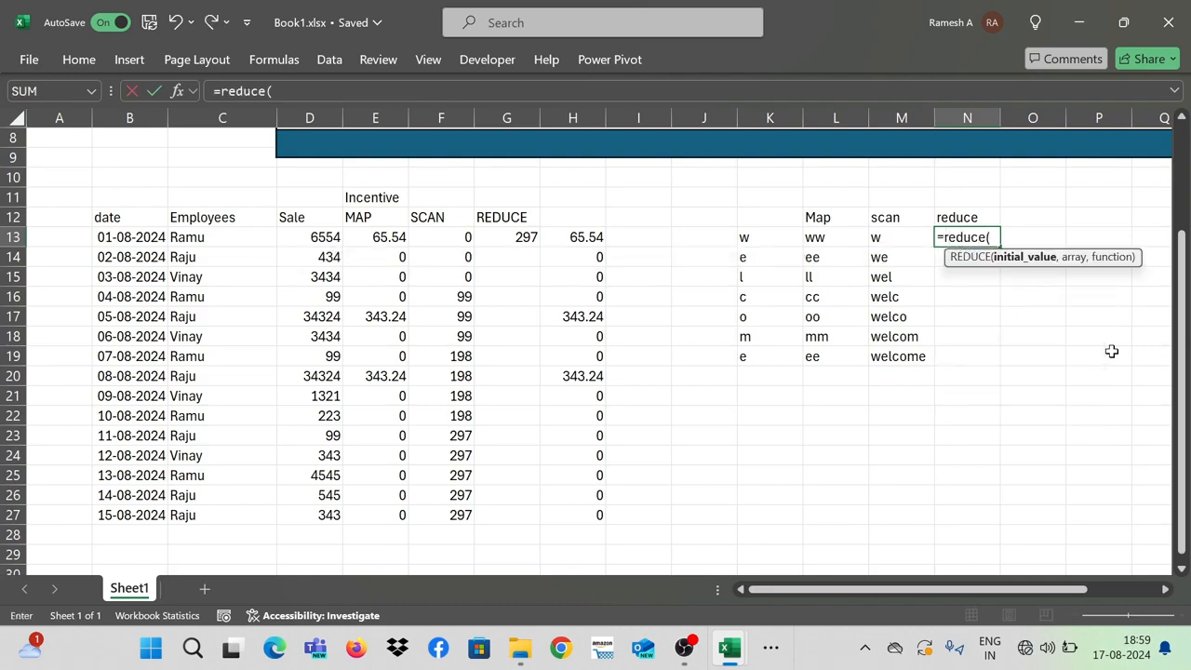
text("",)
key(Left)
key(Left)
key(Left)
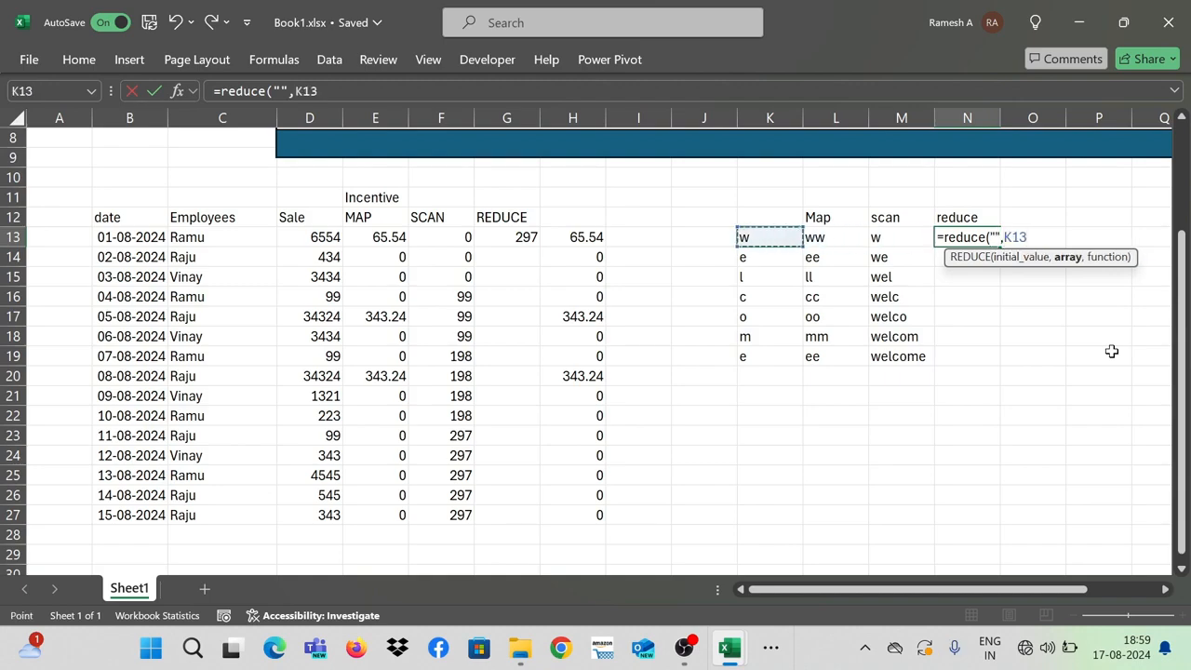
key(shift+Down)
key(shift+Down)
key(shift+Down)
key(shift+Down)
key(shift+Down)
key(shift+Down)
text(,)
- Complete the REDUCE formula in N13 with the function LAMBDA(a,b,a&b) and enter it
text(la)
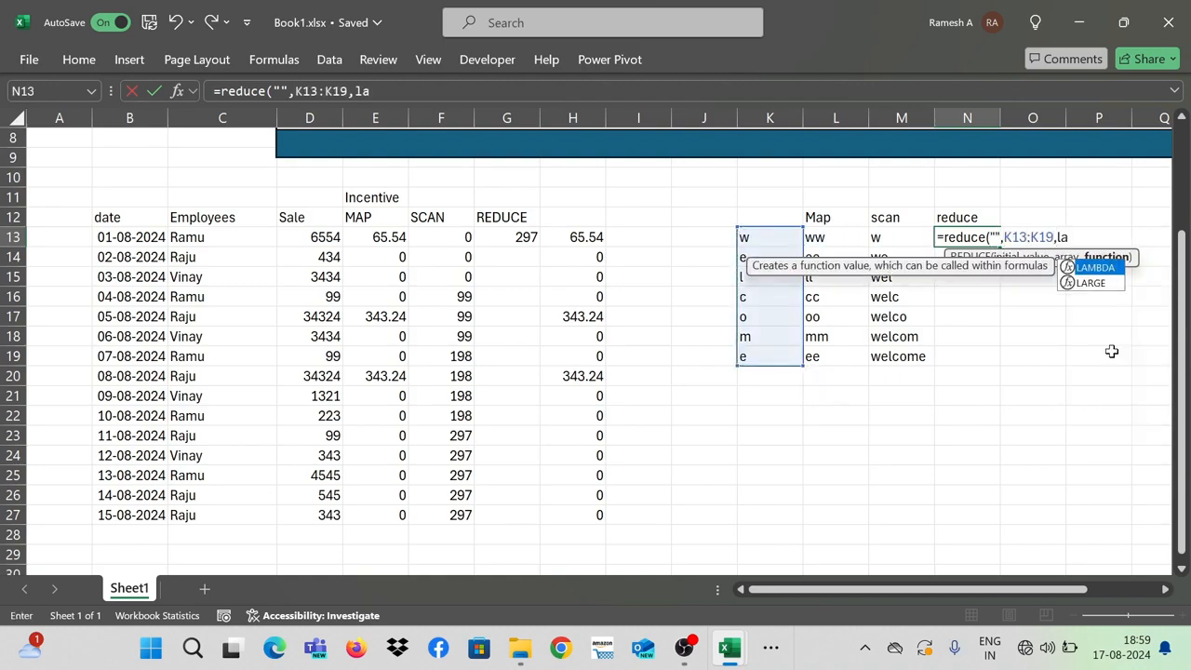
text(mbda()
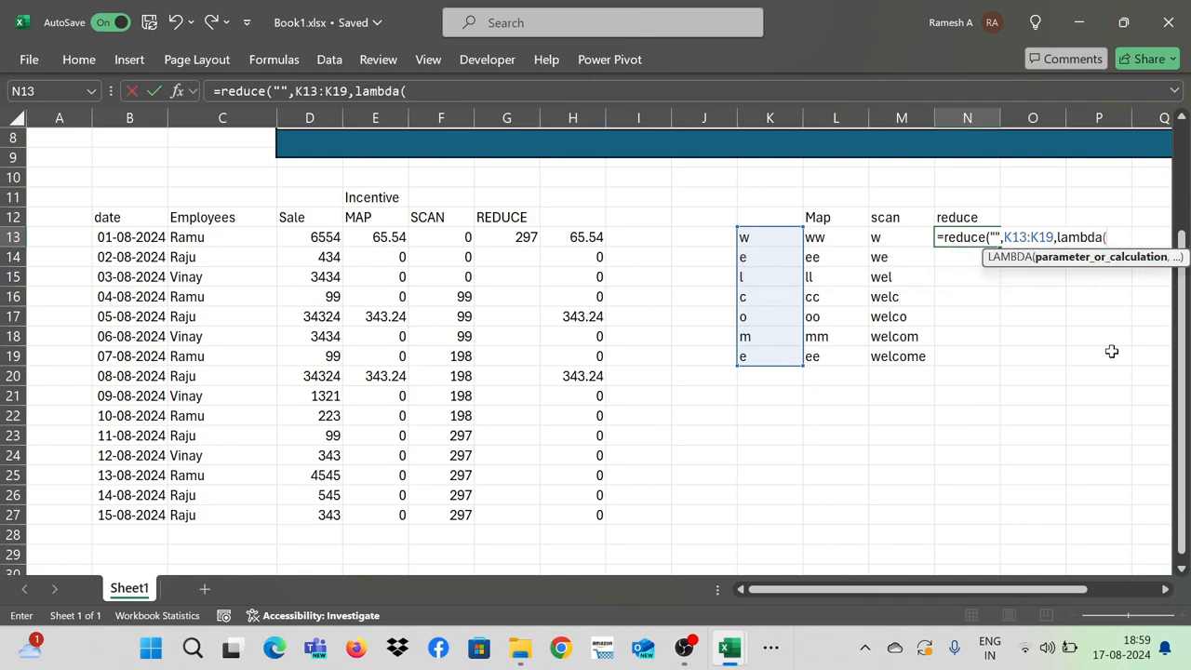
text(a,)
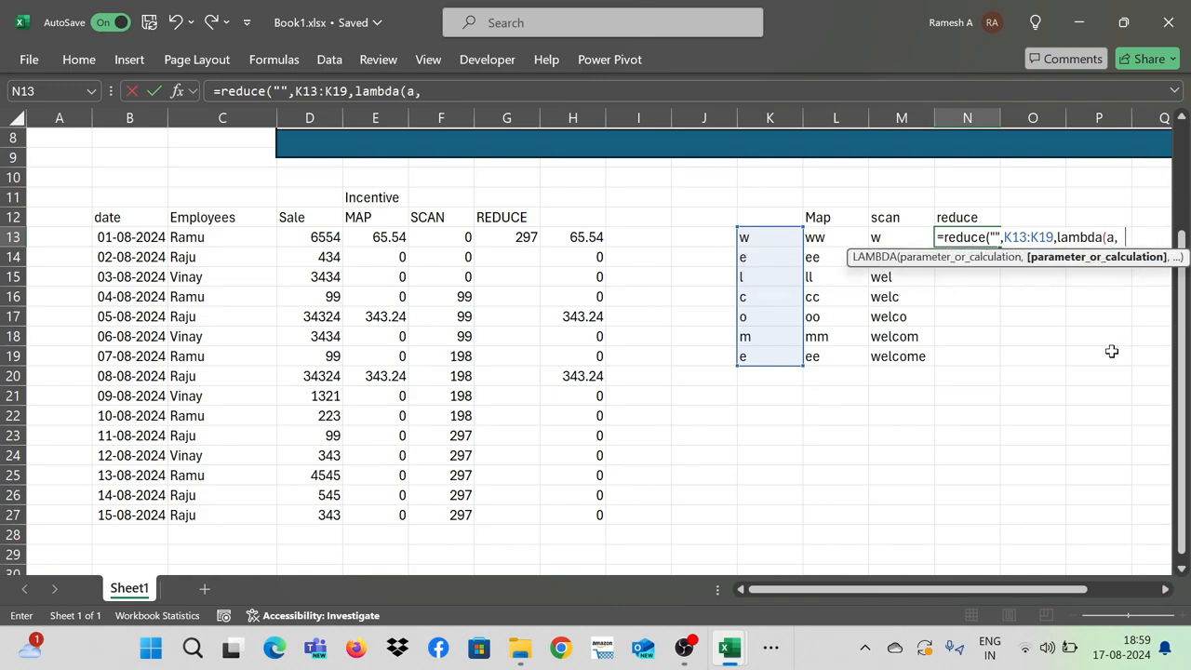
text(b,a&b)
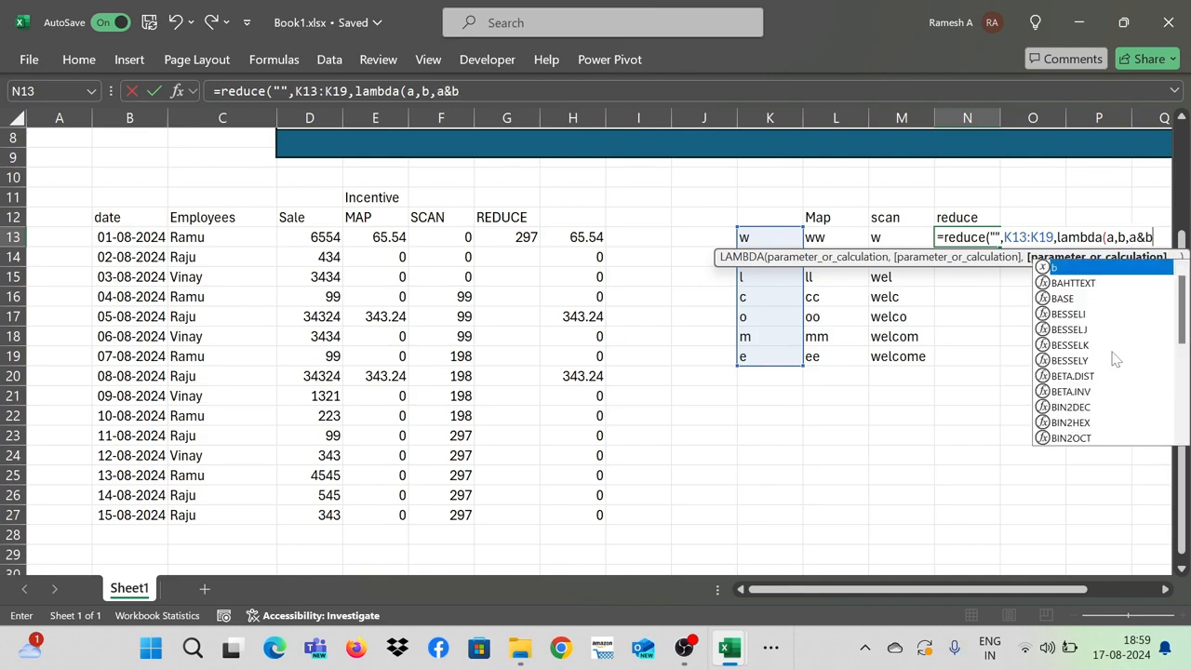
text()))
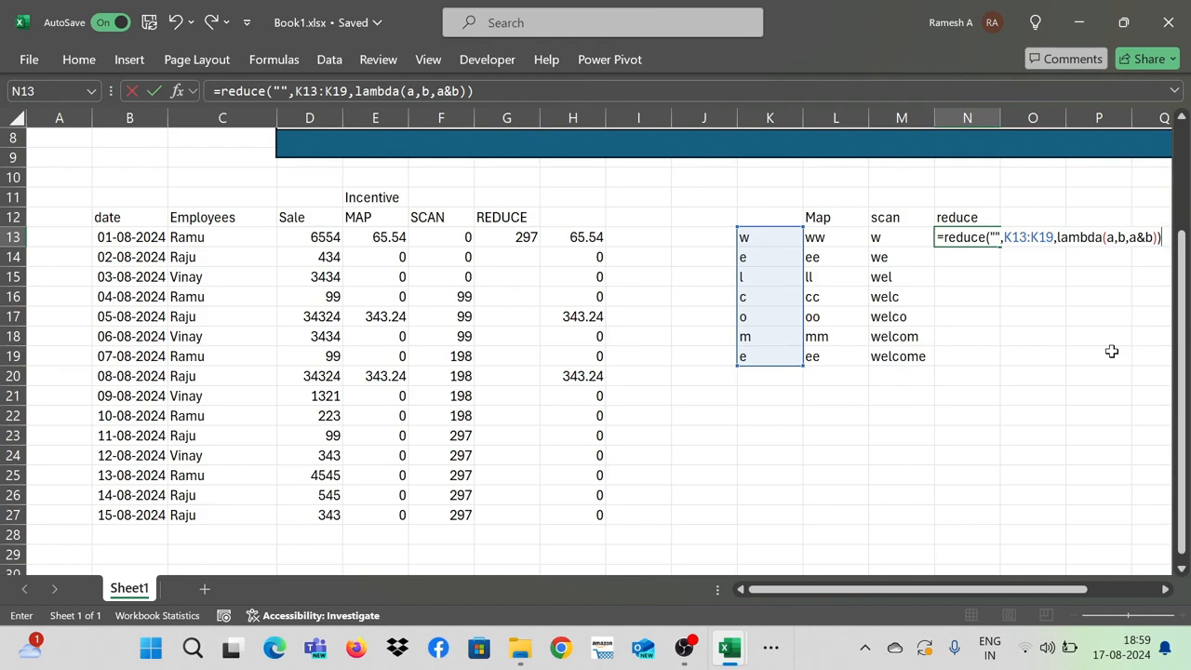
key(Return)
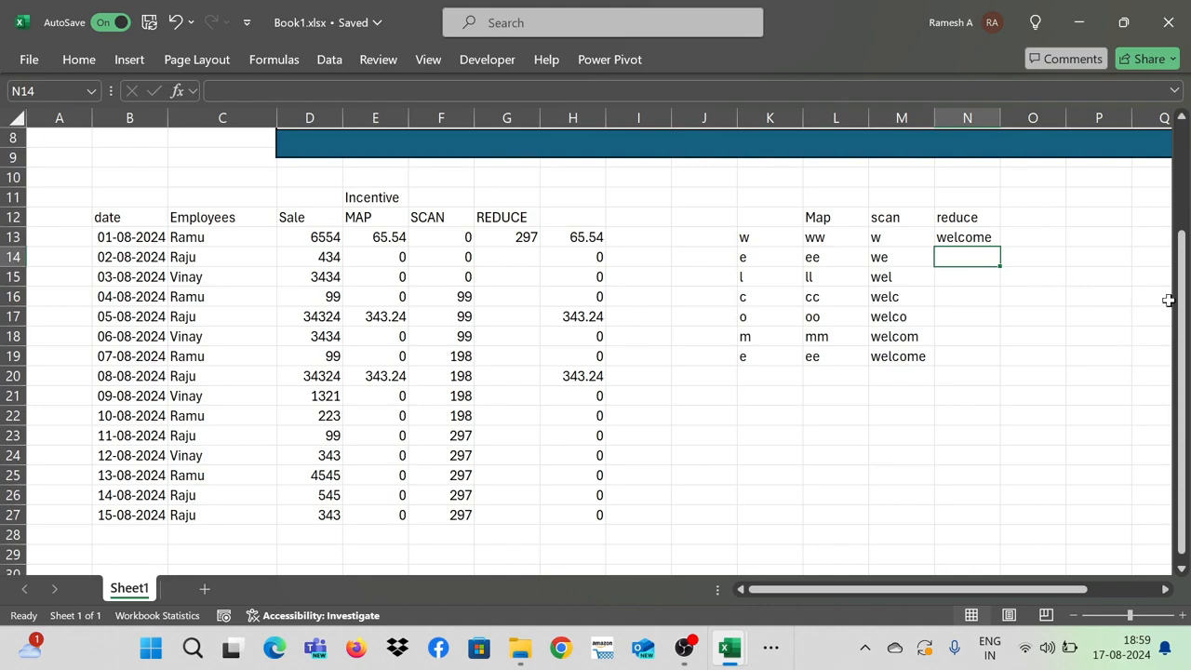
- Examine the extent of the regular IF incentive formulas in column H, from H13 down to H27
drag(1180, 301, 1181, 292)
click(660, 267)
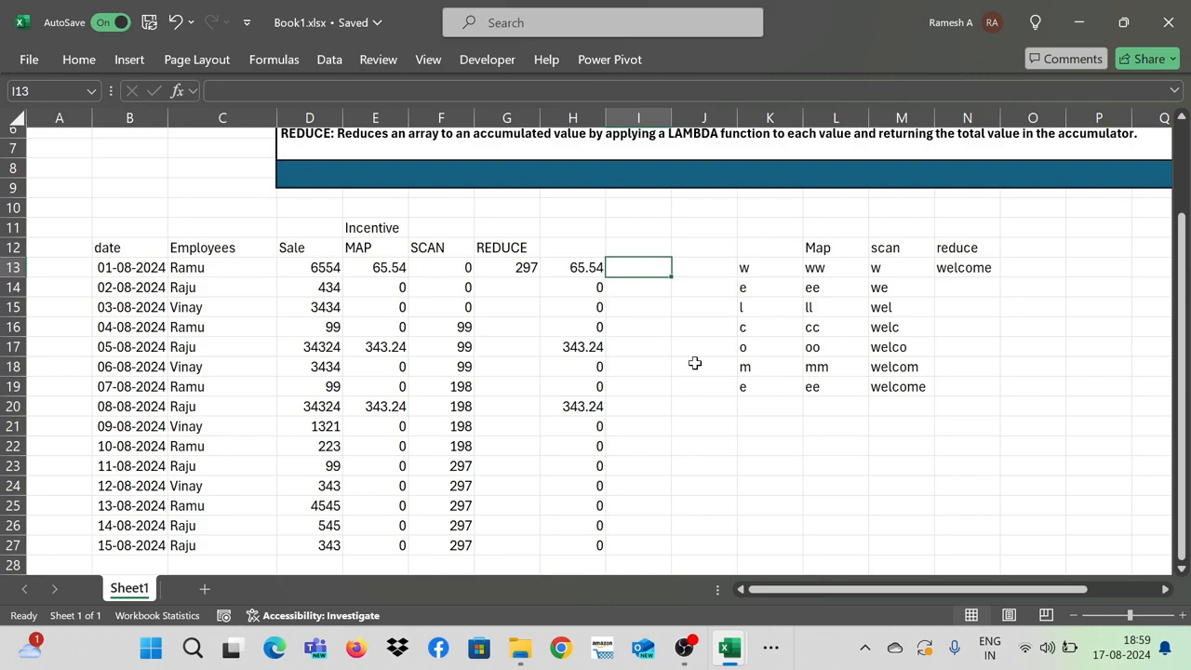
key(Left)
key(ctrl+Down)
key(Down)
key(Down)
key(ctrl+Up)
key(ctrl+Up)
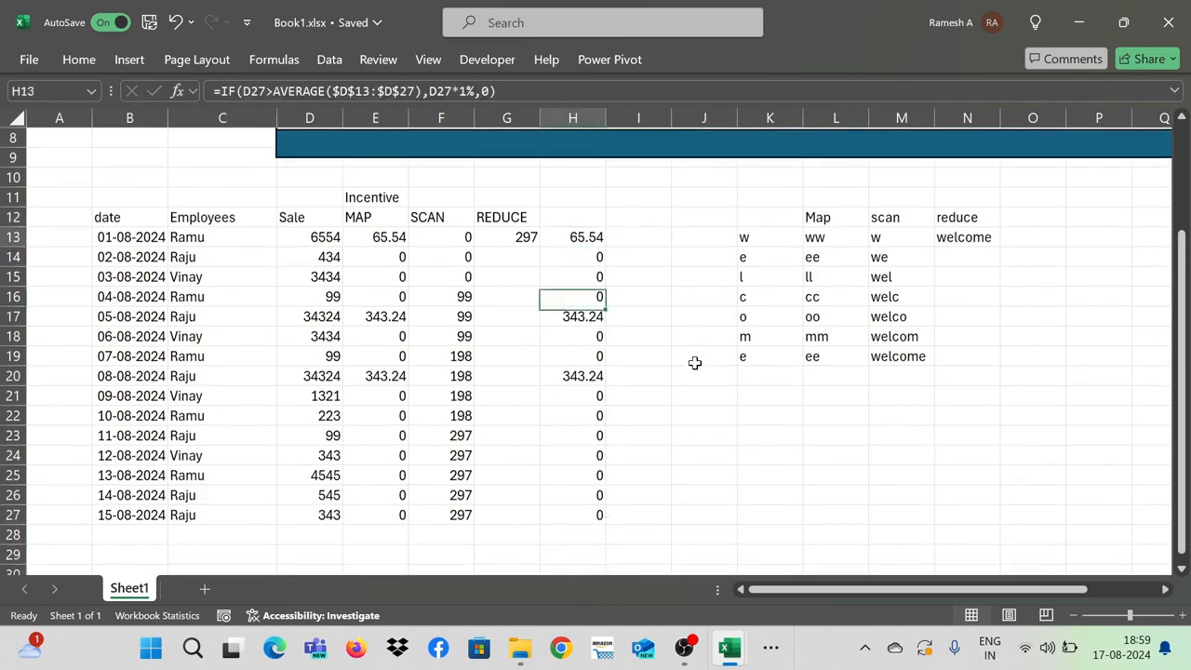
key(ctrl+Up)
key(ctrl+Down)
key(ctrl+Down)
key(Down)
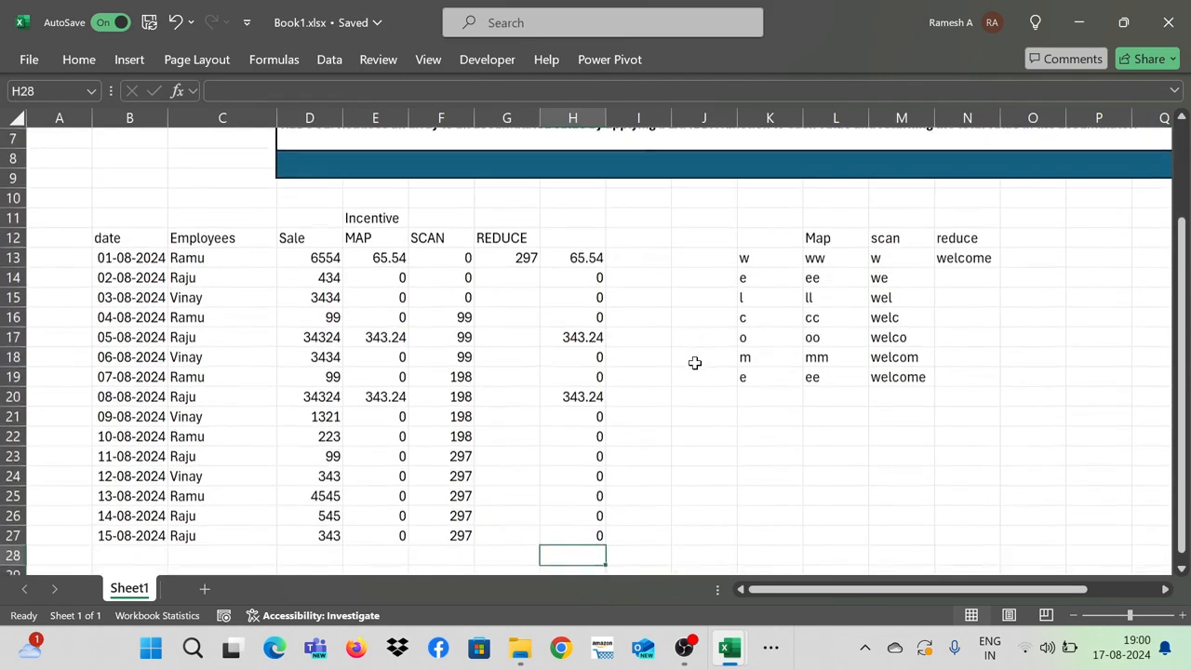
- Review the individual IF formulas in column H row by row, from H27 up to H15
key(Up)
key(Up)
key(Up)
key(Up)
key(Up)
key(Up)
key(Up)
key(Up)
key(Up)
key(Up)
key(Up)
key(Up)
key(Up)
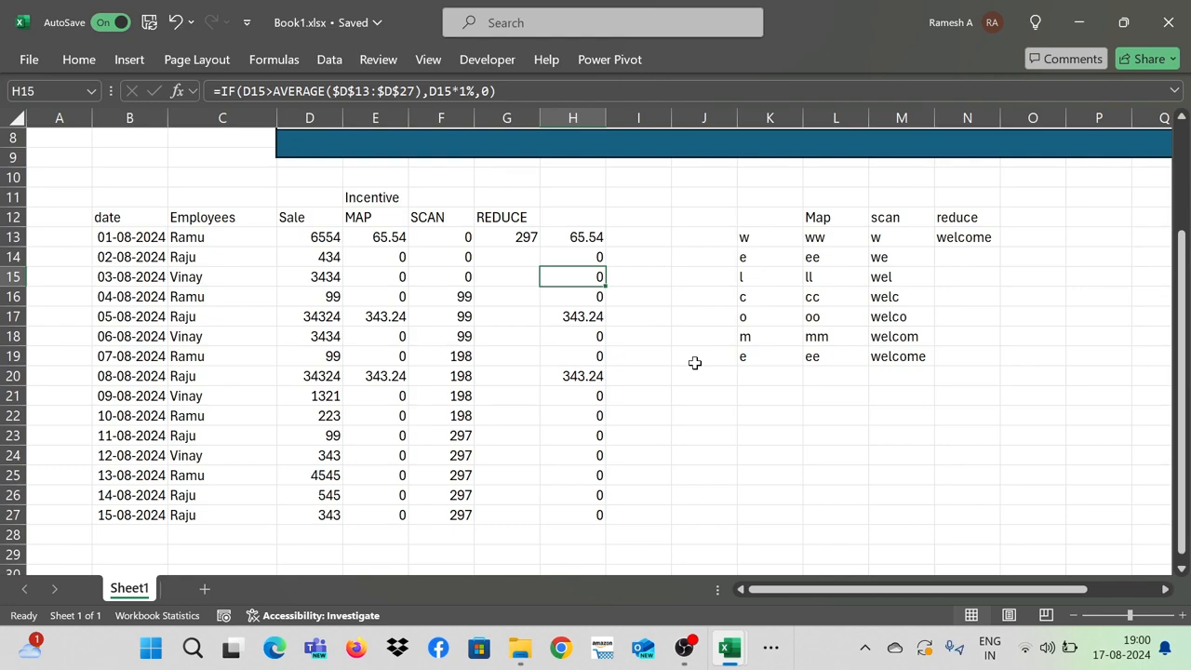
- Inspect the single MAP incentive formula in E13 that spills down column E
key(Left)
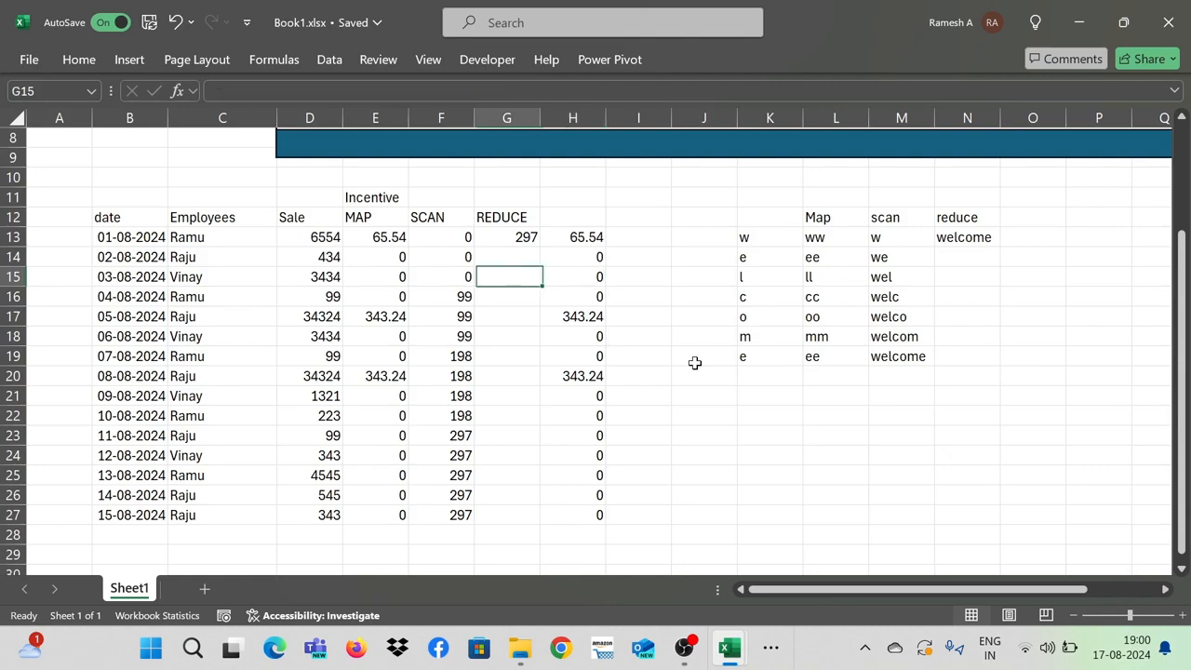
key(Left)
key(Left)
key(Up)
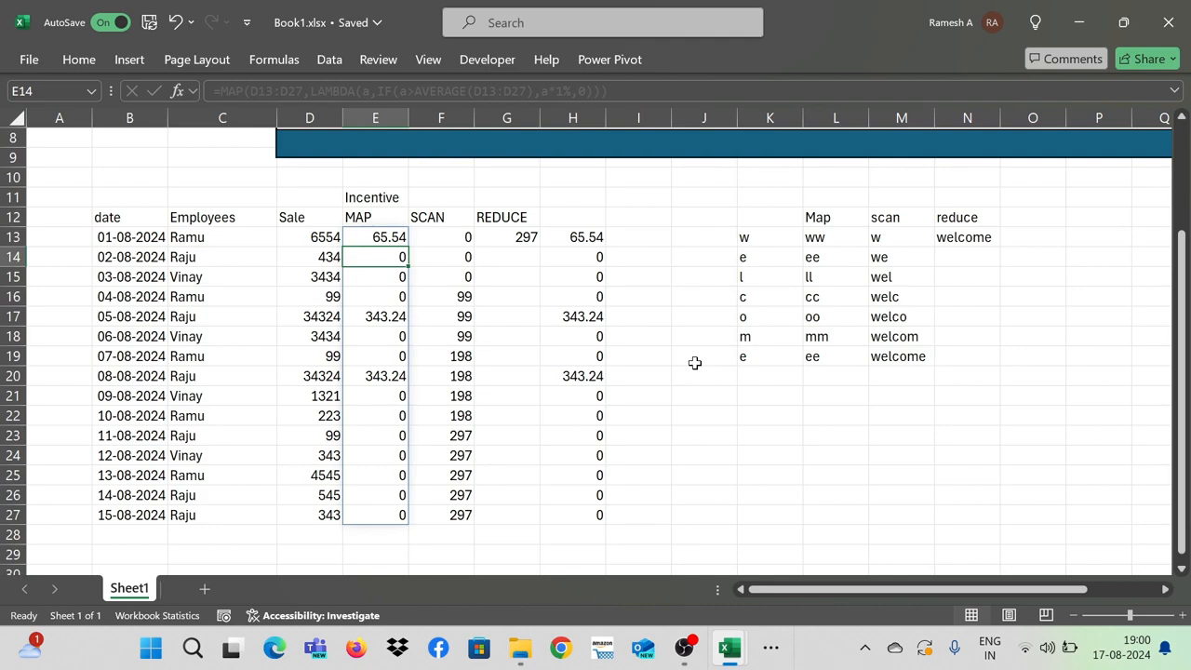
key(Up)
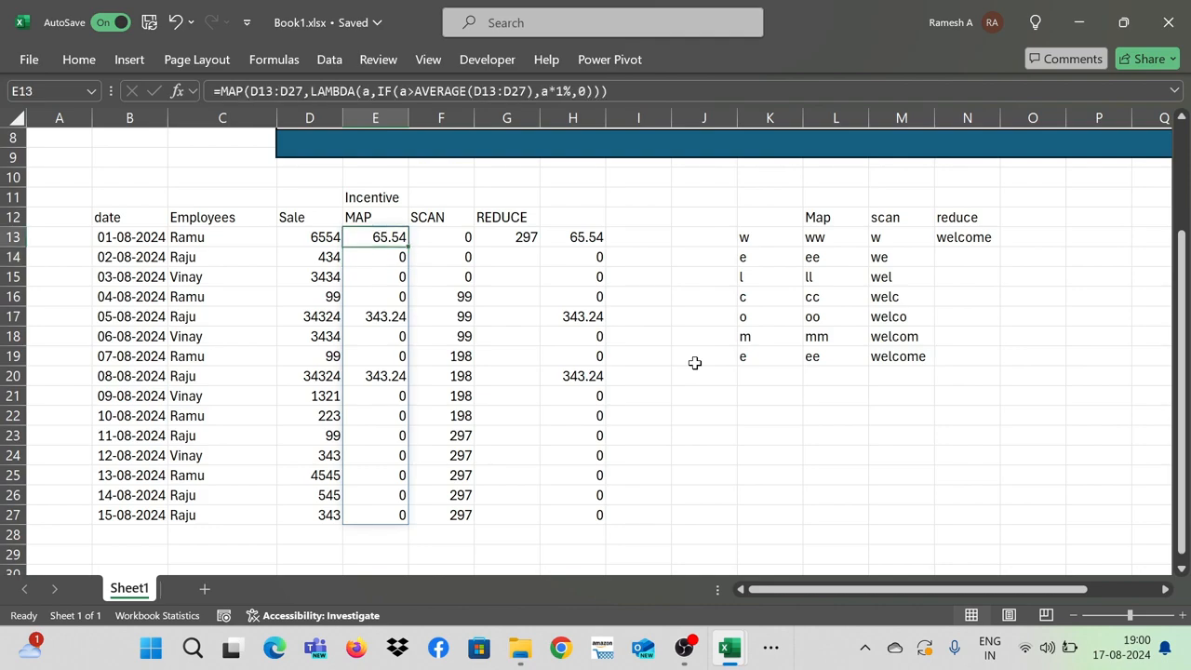